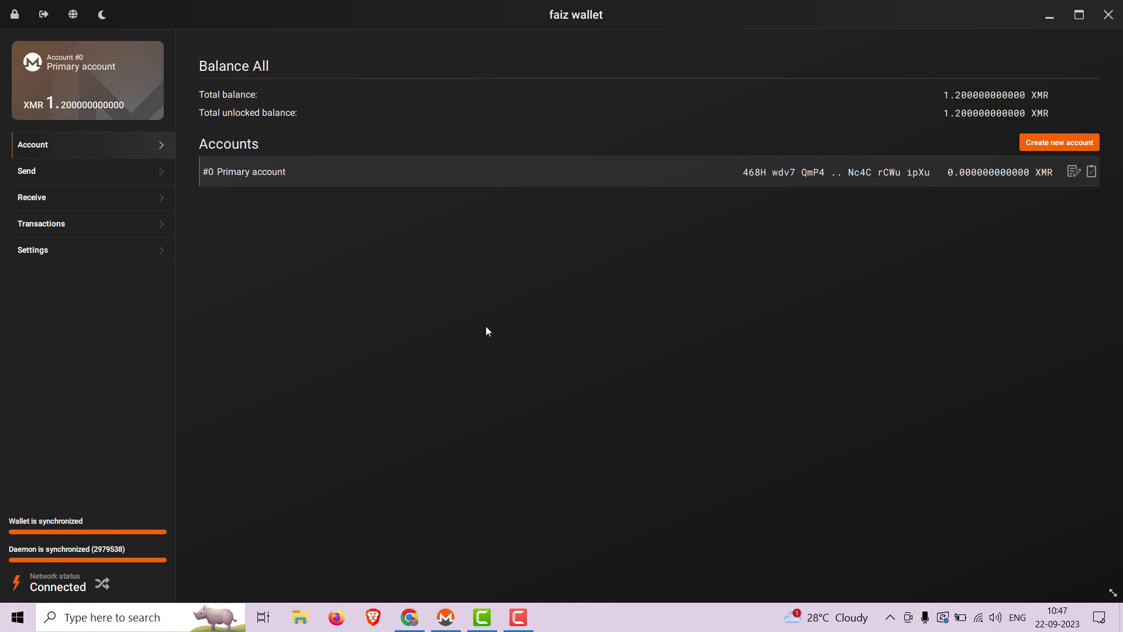
Step: Copy the Monero donation address from shop.wikileaks.org/donate in Chrome
click(397, 627)
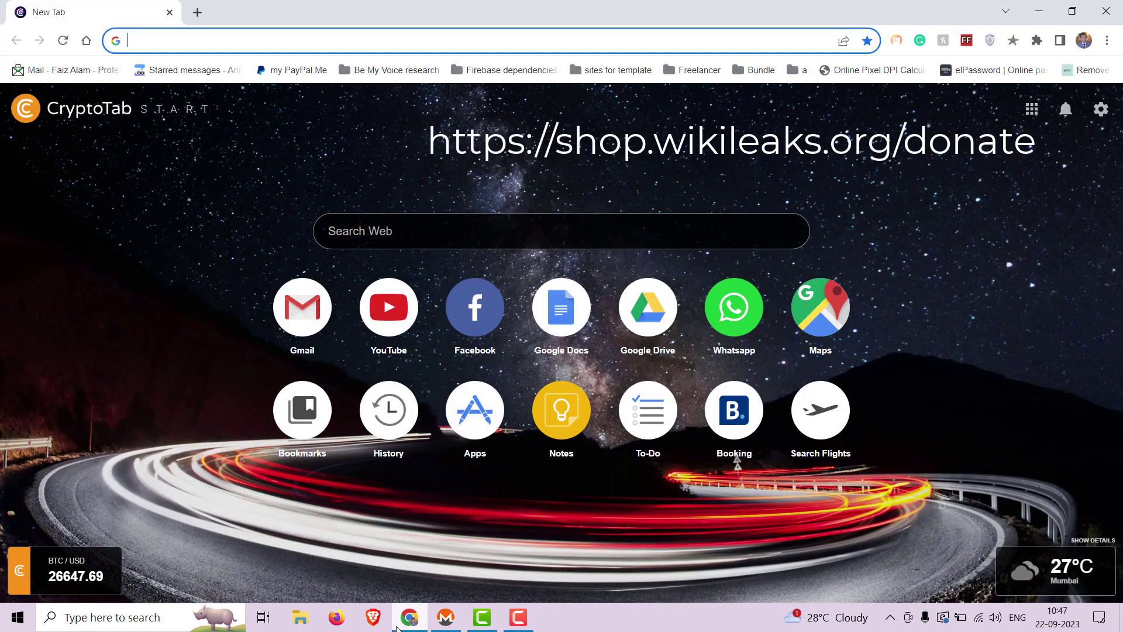
key(super+v)
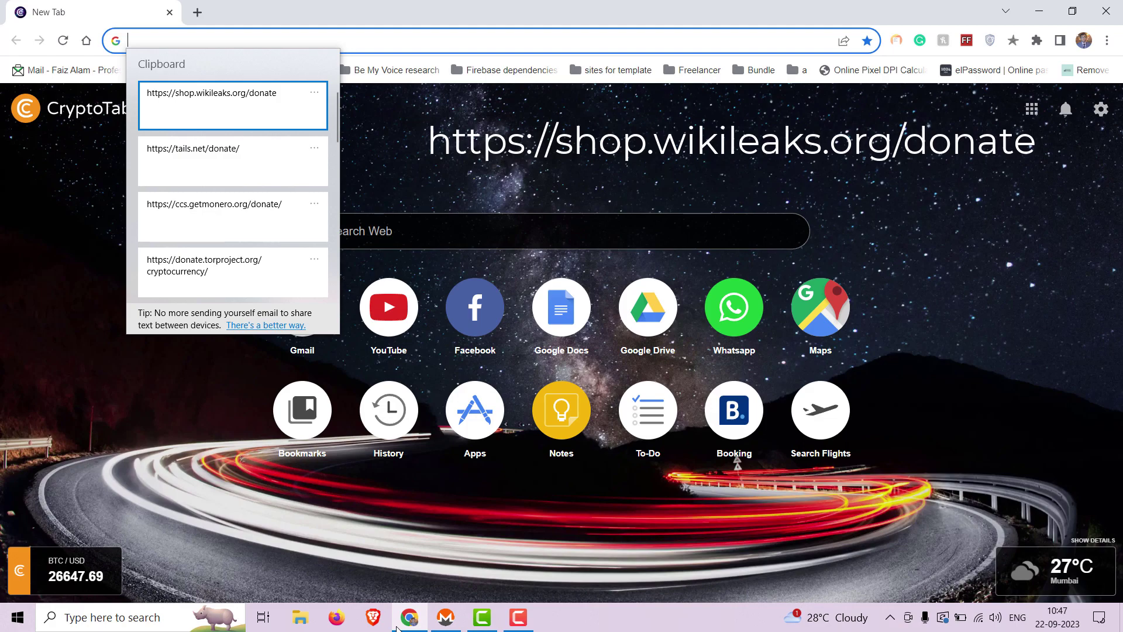
key(Return)
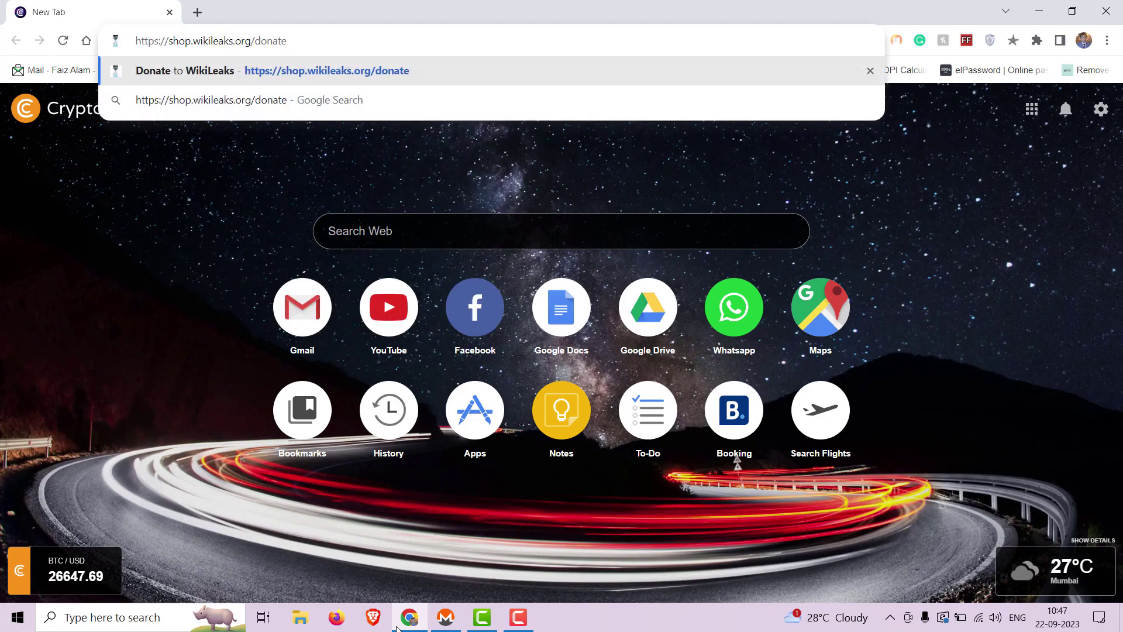
key(Return)
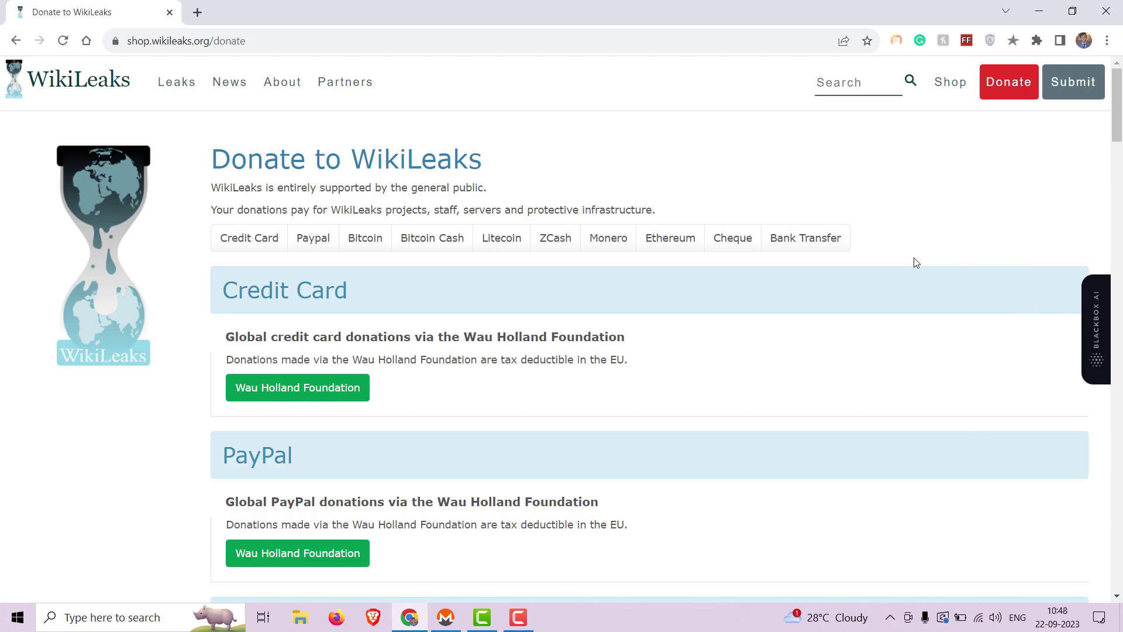
click(611, 240)
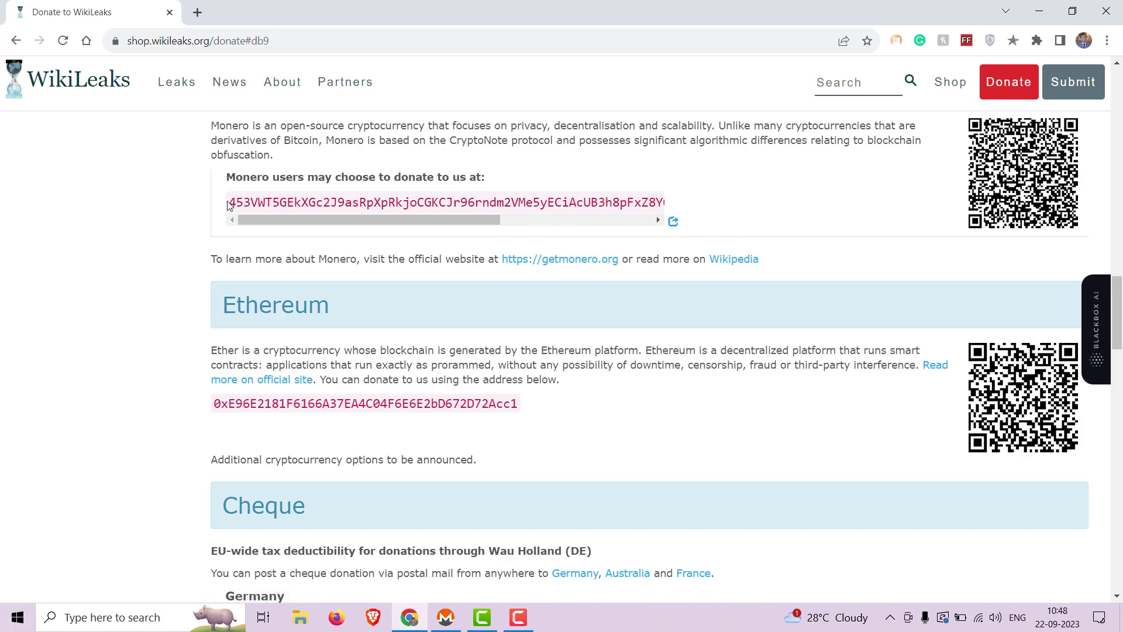
drag(228, 203, 661, 203)
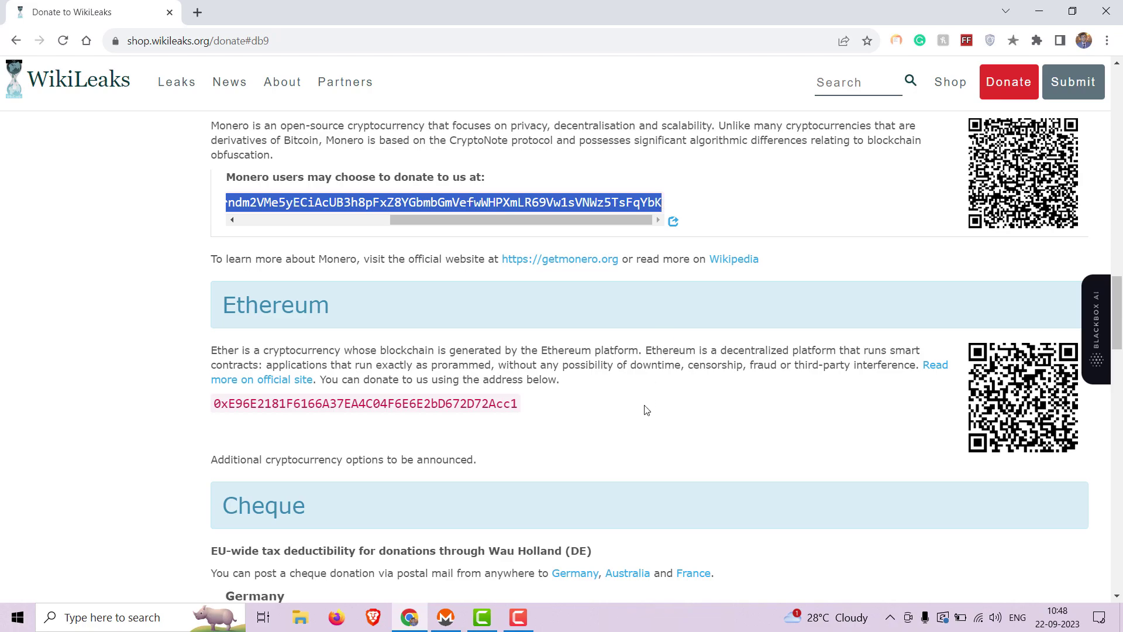
click(443, 621)
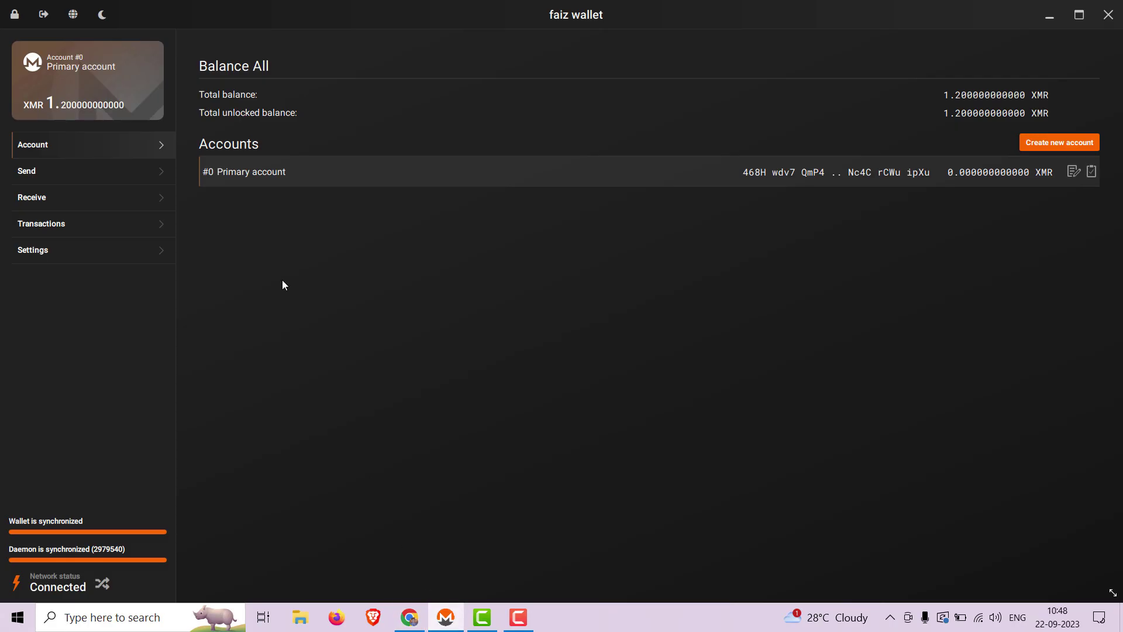
Step: Fill the Send form with the WikiLeaks address, 0.1 XMR and description 'Donation to wiki leaks', then submit
click(157, 171)
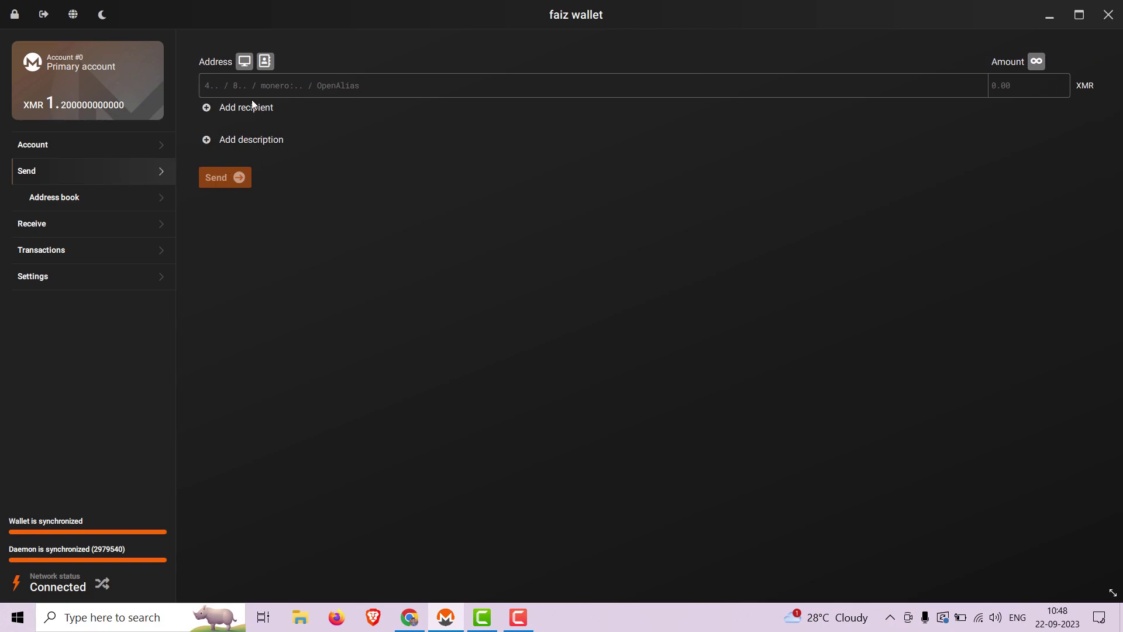
click(304, 83)
key(ctrl)
text(453VWT5GEkXGc2J9asRpXnRkjoCGKCJr96rndm2VMe5yECiAcUB3h8pFxZ8YGbmbGmVefwWHPXmLR69Vw1sVNWz5TsFqYbK)
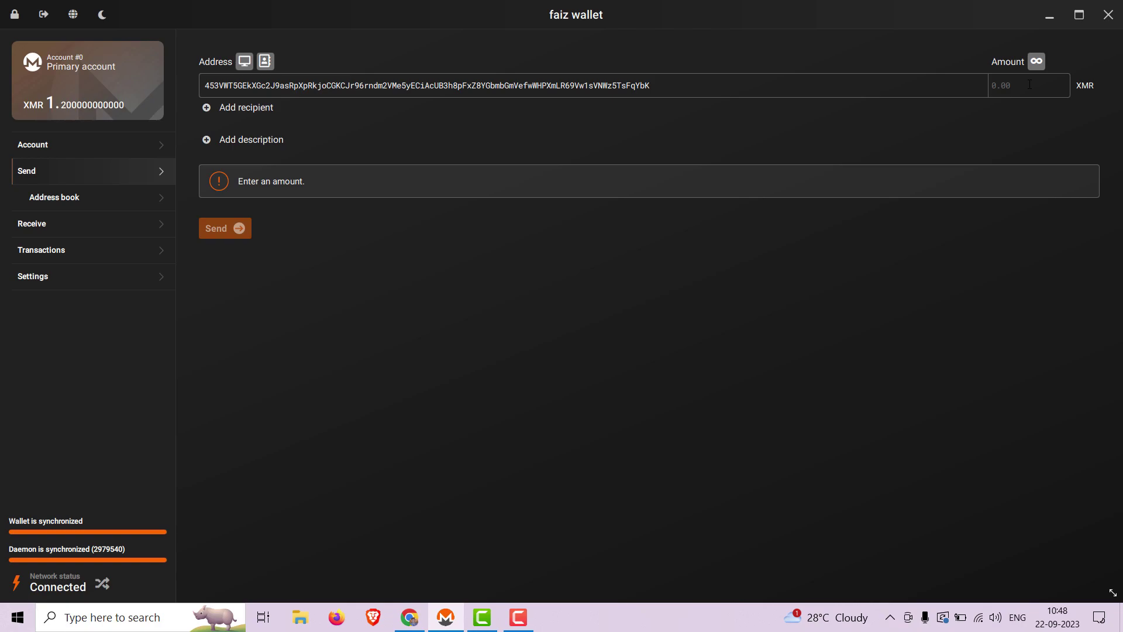
click(1029, 85)
text(0.1)
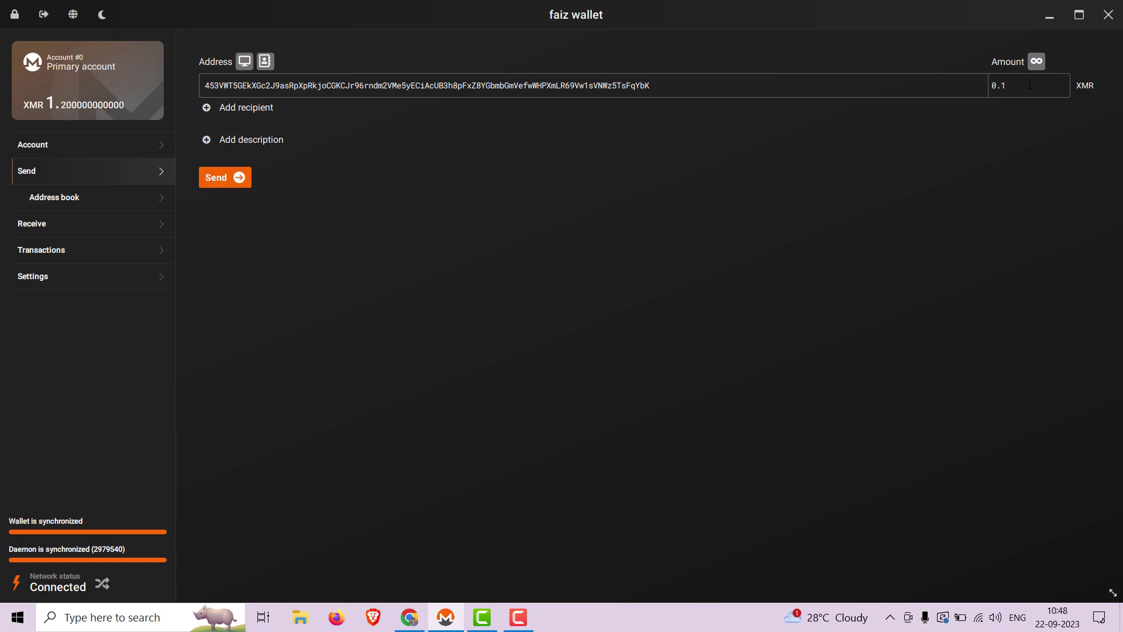
click(236, 143)
text(Donation)
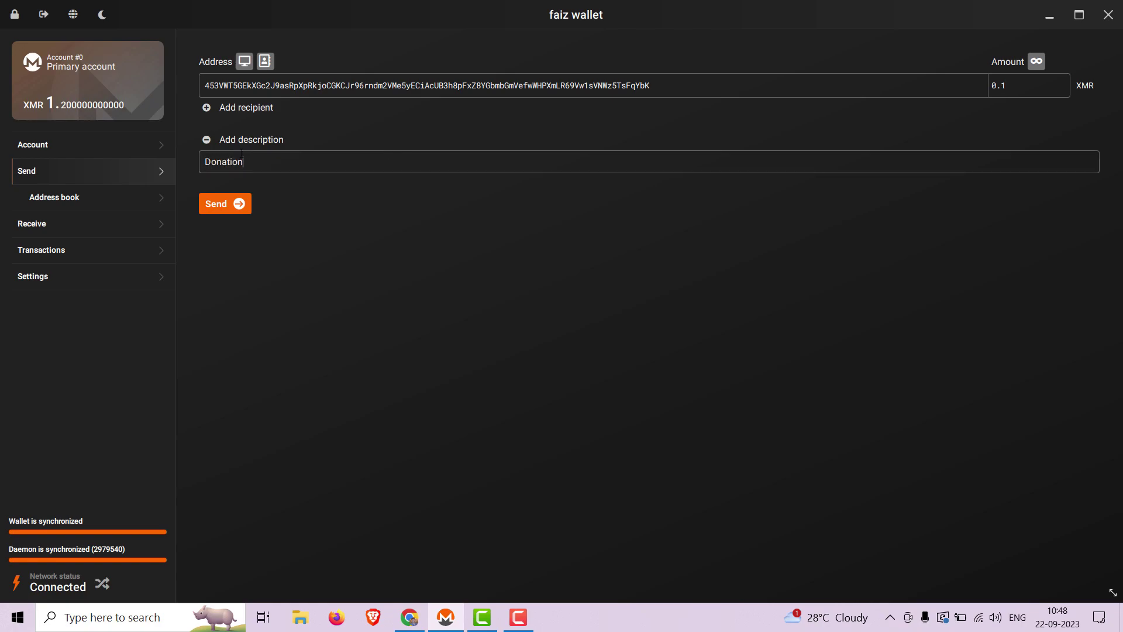
text( to wiki leaks)
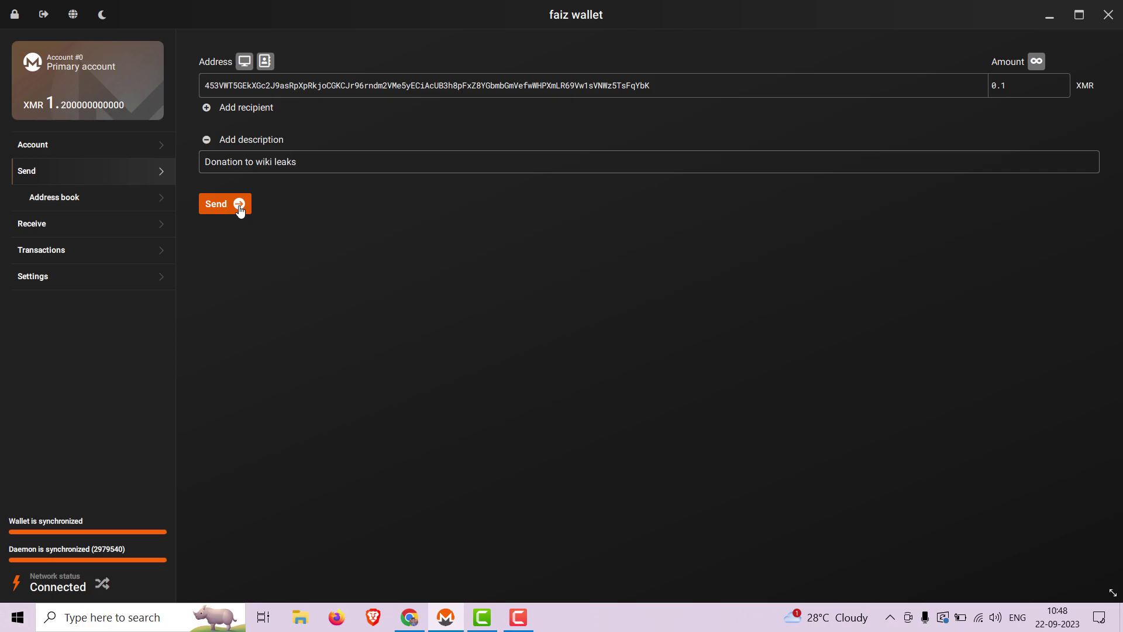
click(240, 211)
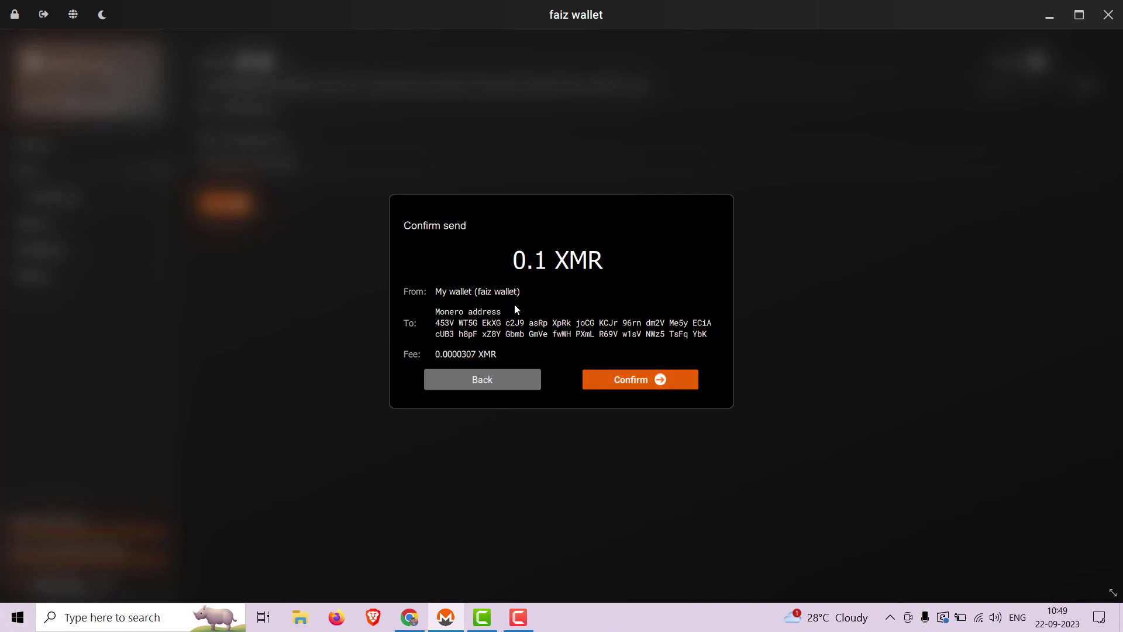
Step: Confirm the 0.1 XMR WikiLeaks send with the wallet password and dismiss the success message
click(640, 380)
text(********)
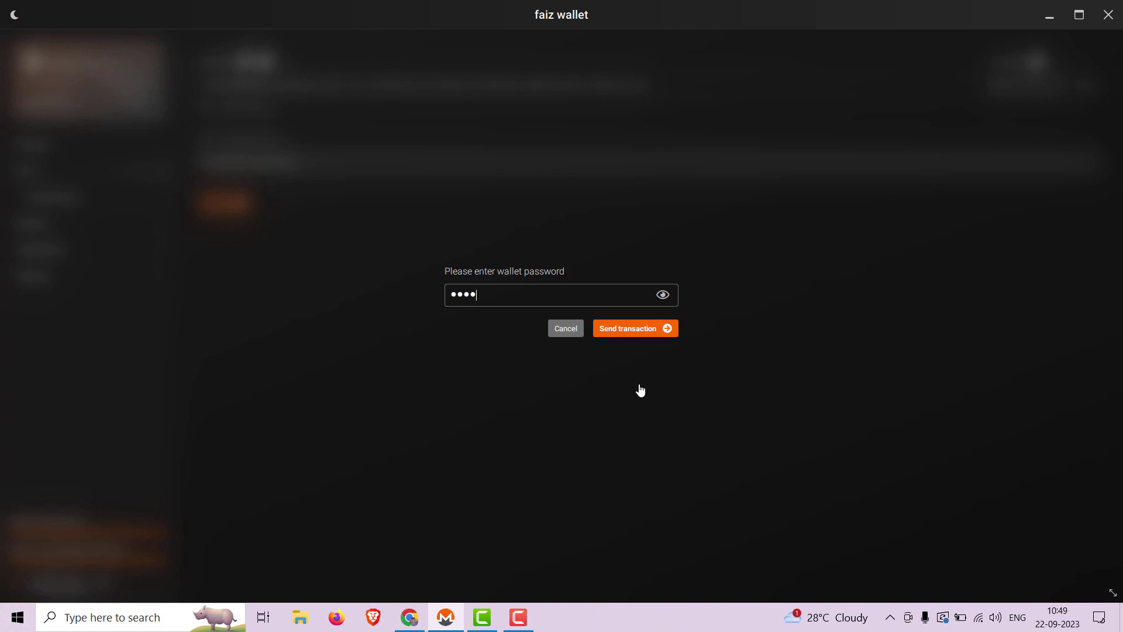
text(**)
key(Return)
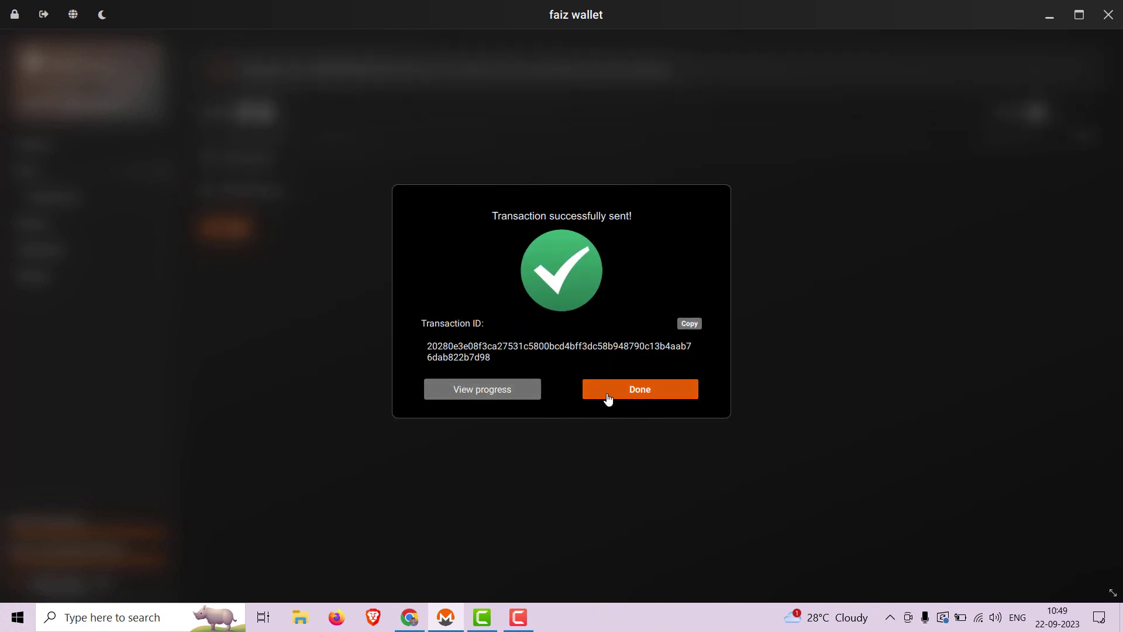
click(660, 396)
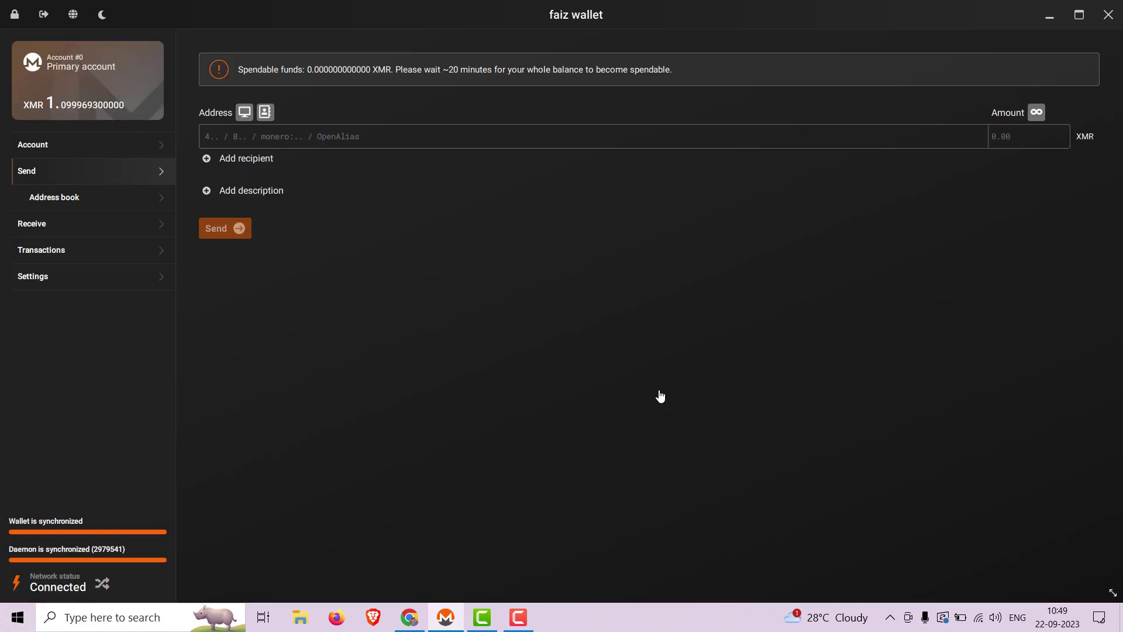
click(409, 617)
Step: Copy the Monero donation address from tails.net/donate/ in a new Chrome tab
click(197, 12)
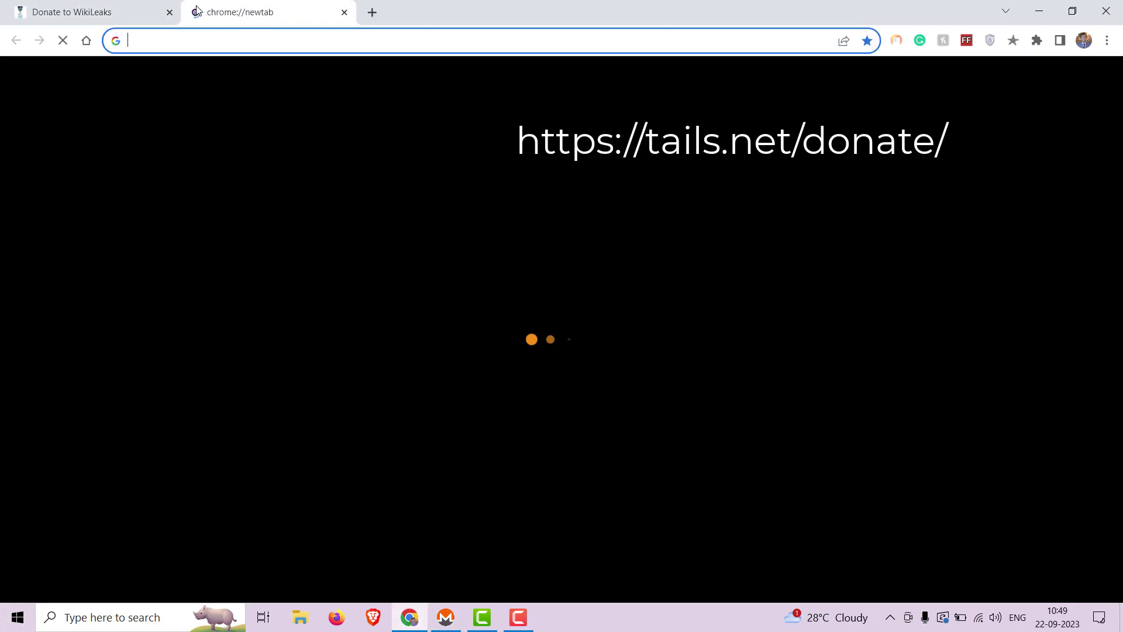
key(super+v)
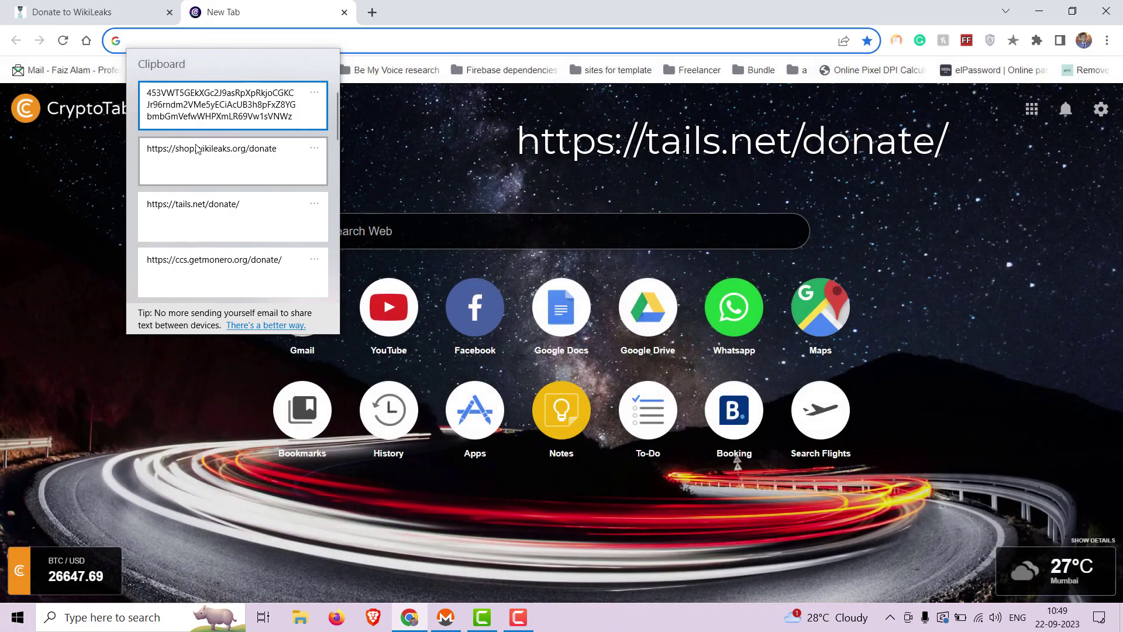
click(193, 216)
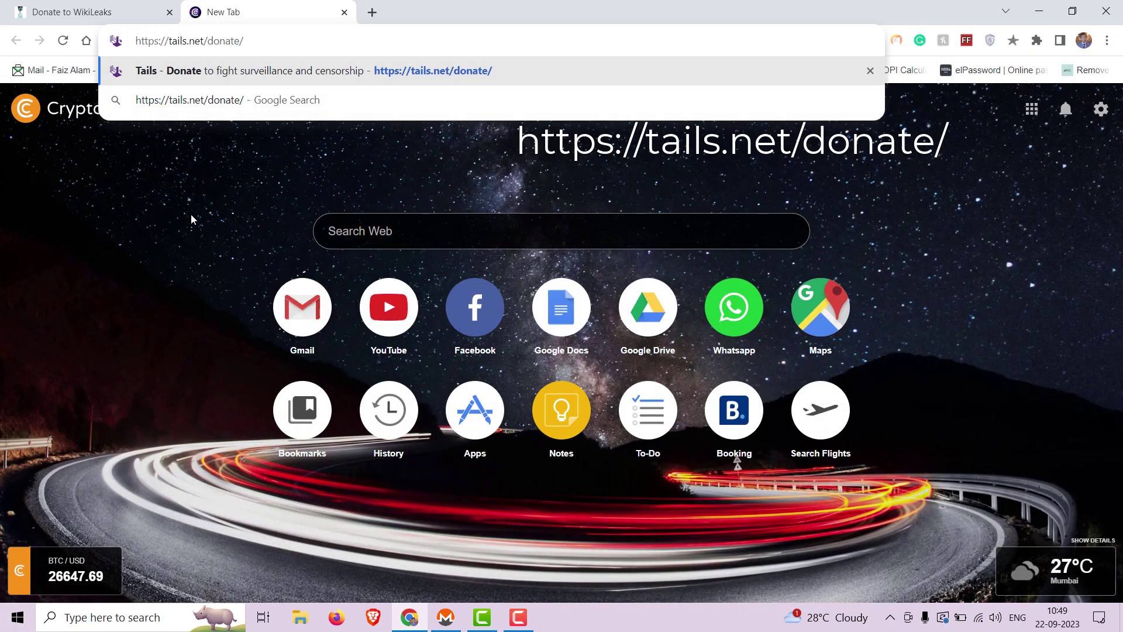
click(417, 80)
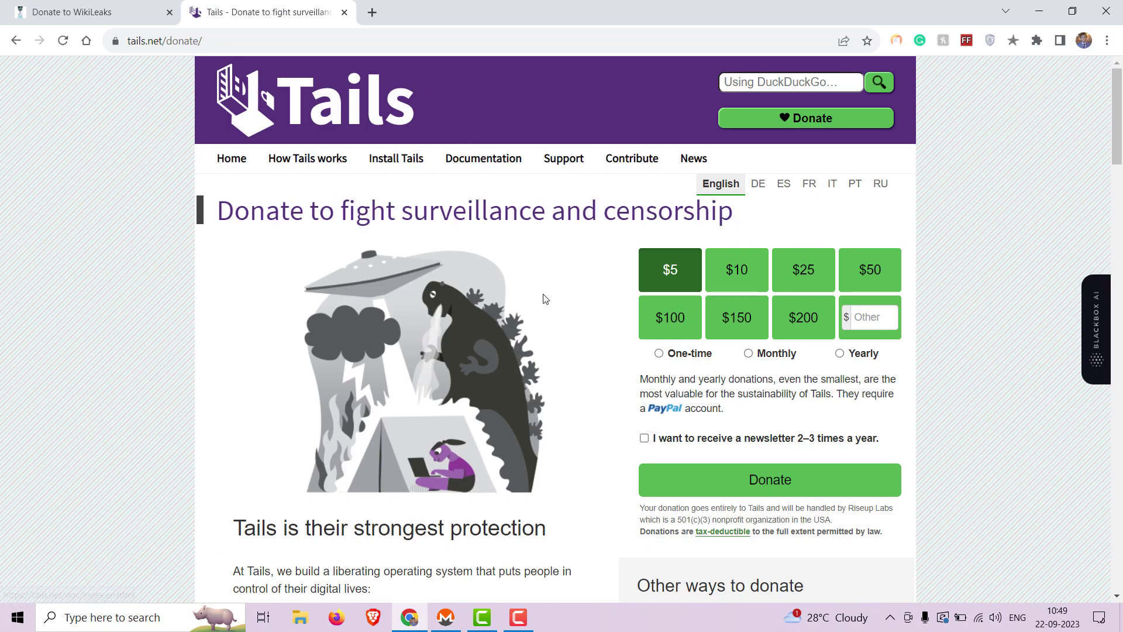
scroll(542, 298, down, 2)
scroll(542, 298, down, 9)
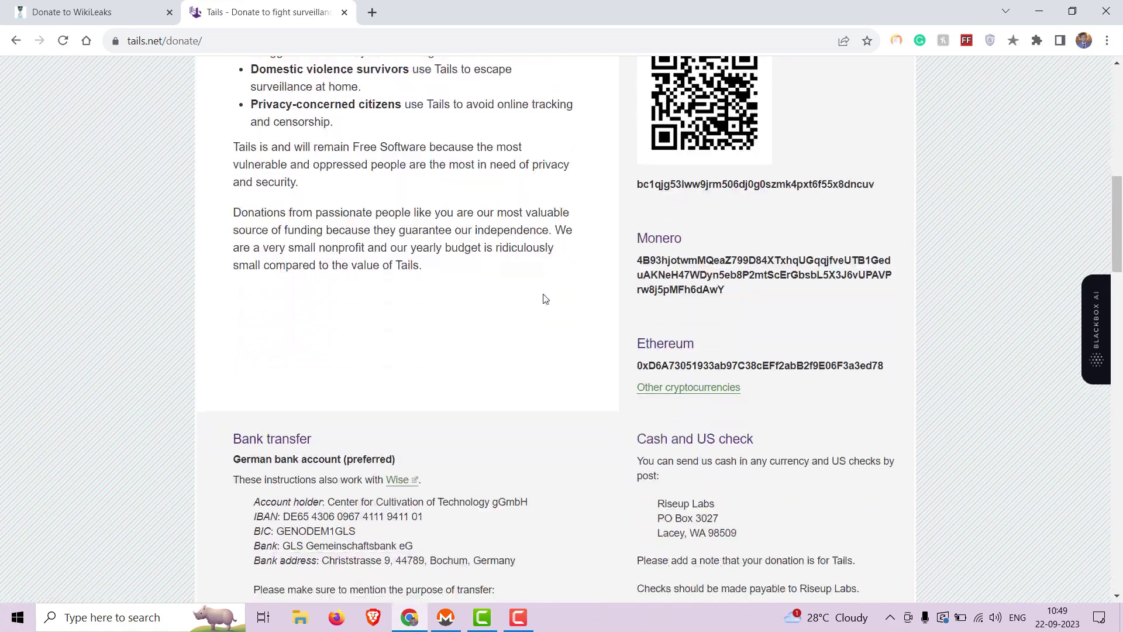
scroll(543, 298, down, 1)
drag(758, 240, 639, 211)
key(ctrl+c)
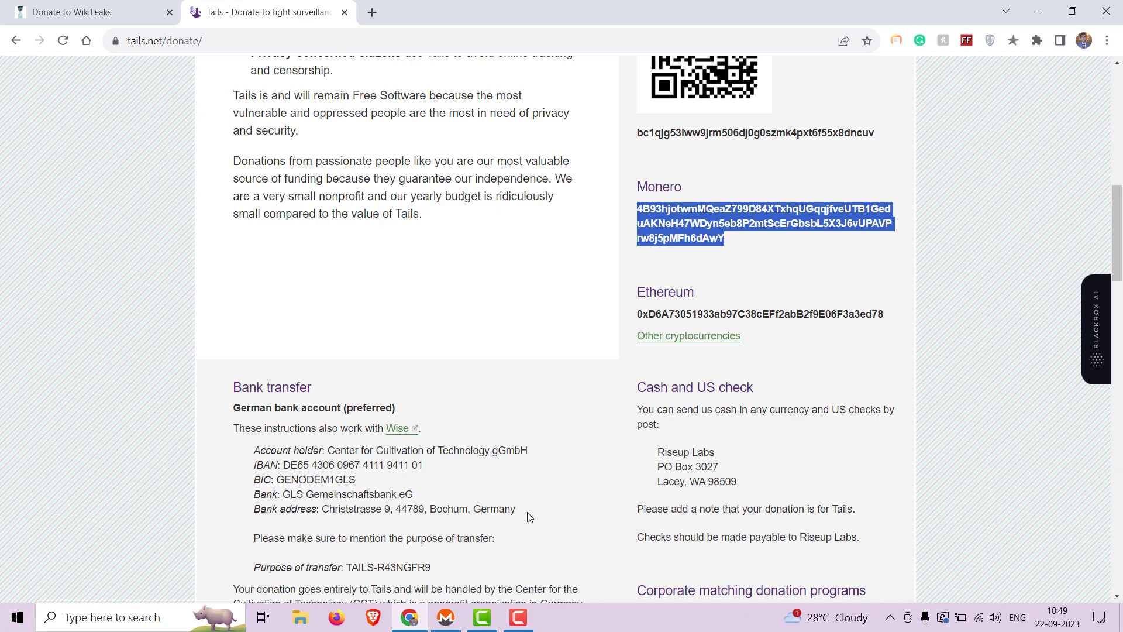
click(445, 617)
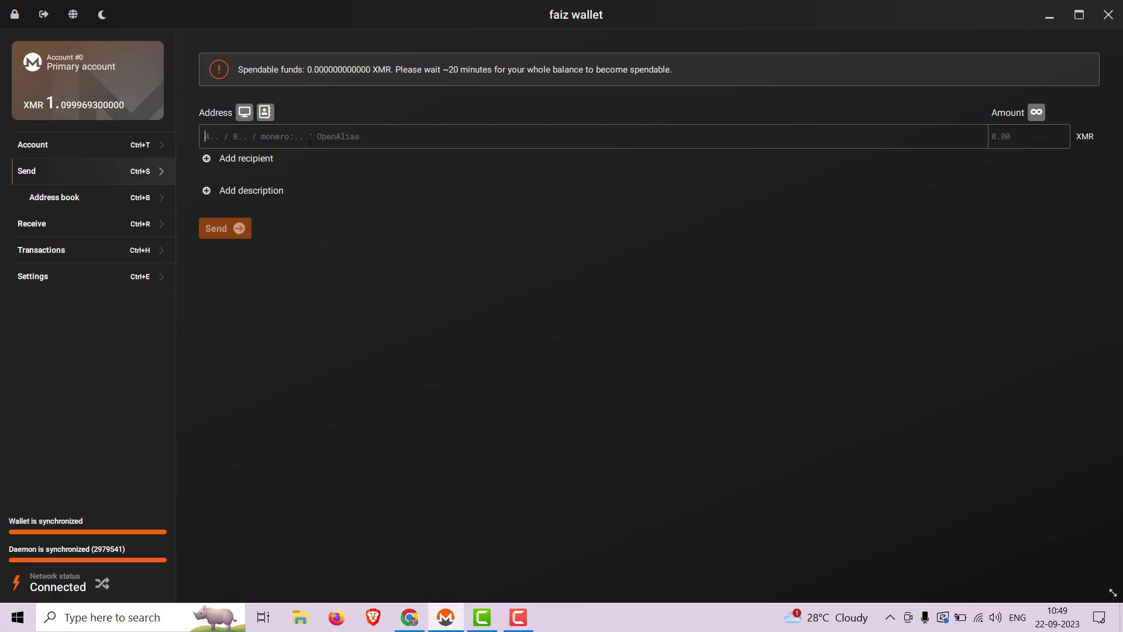
Step: Enter the Tails Monero address, a 0.1 XMR amount and the description 'Tails donation'
key(ctrl+v)
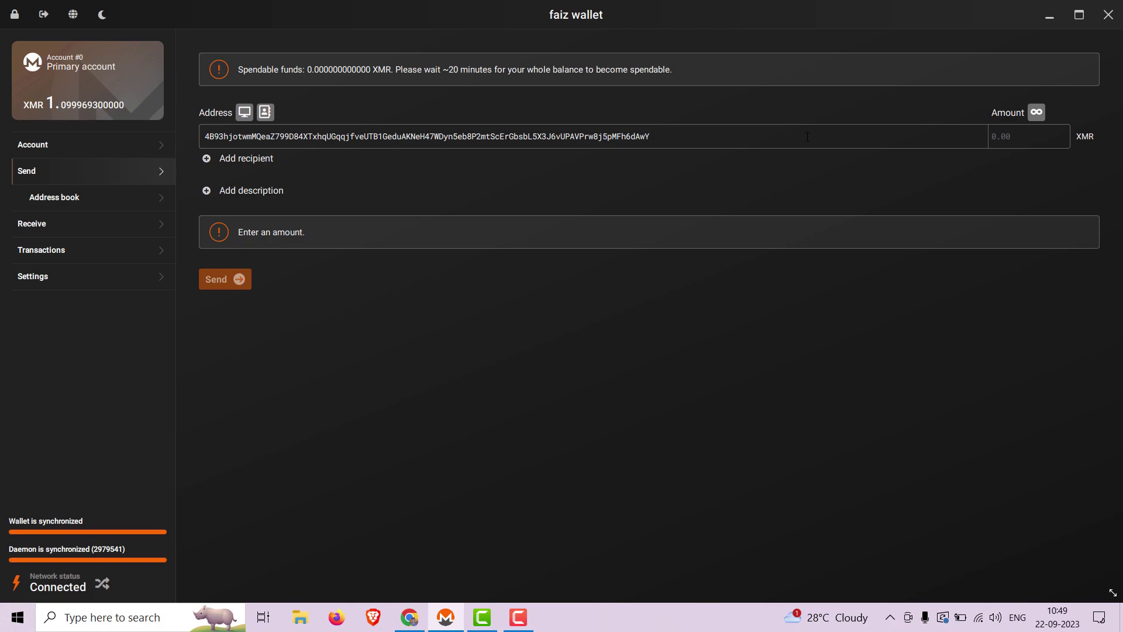
text(0.1)
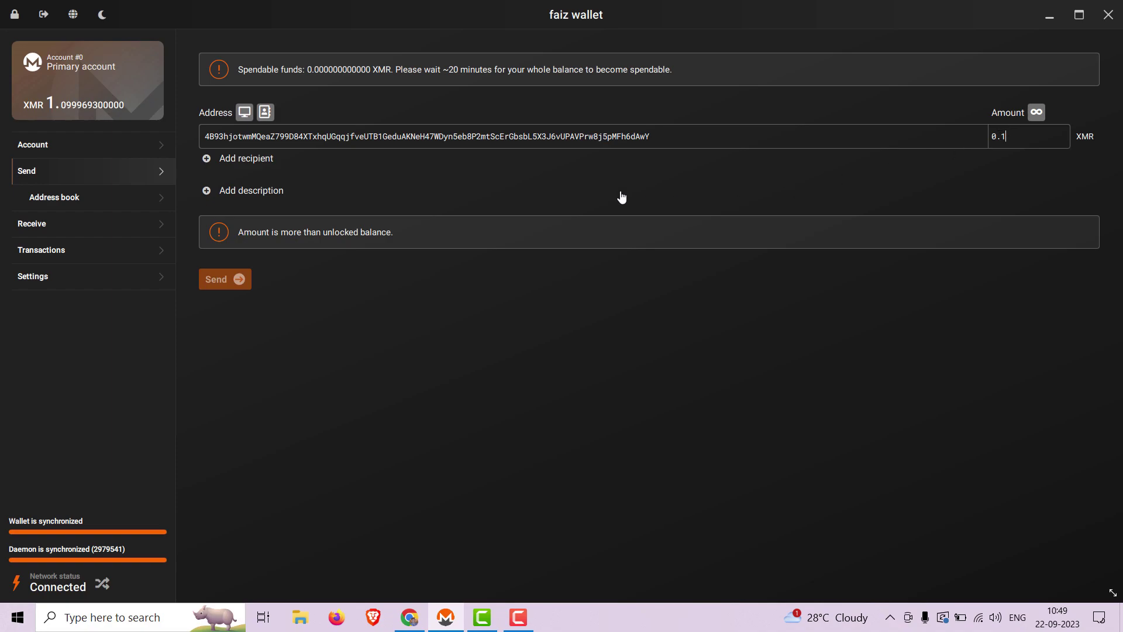
click(236, 191)
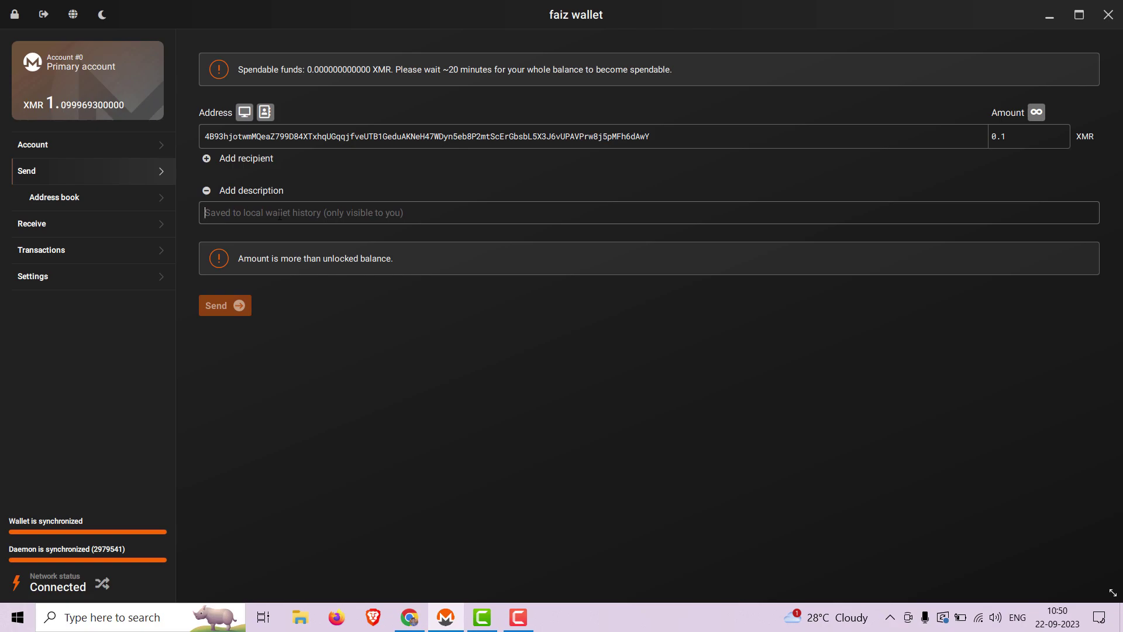
text(Tails )
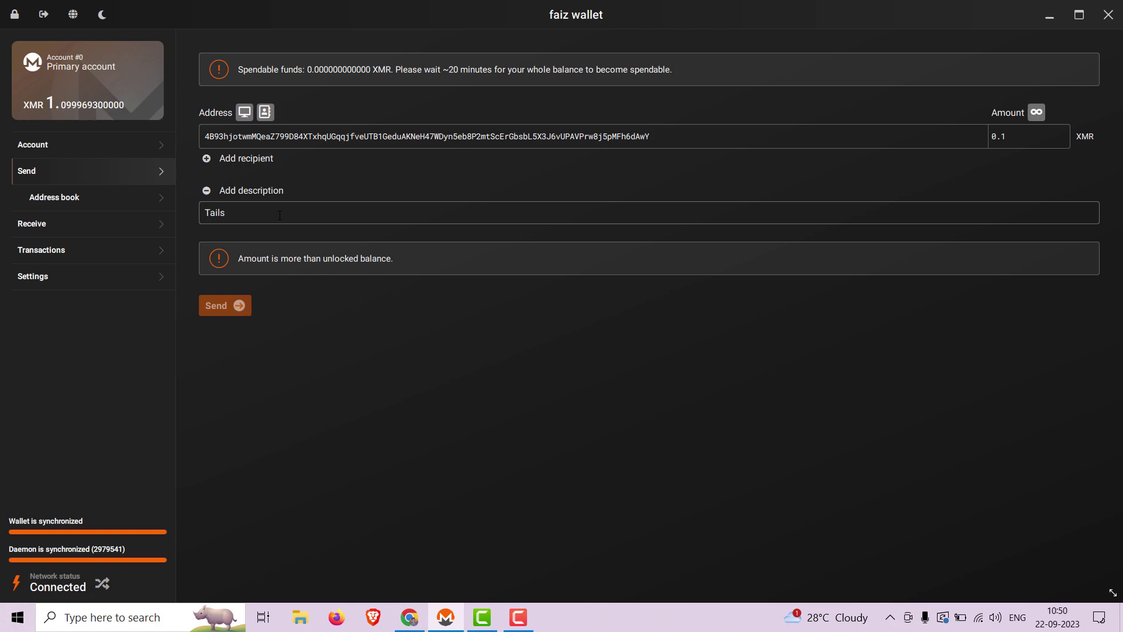
text(donation)
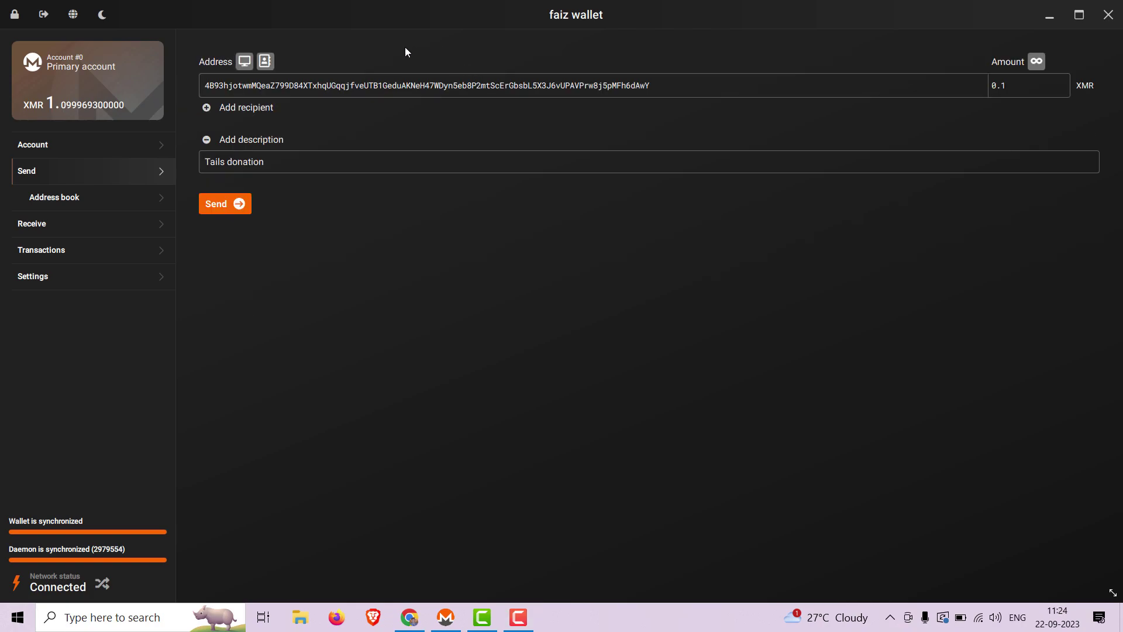
Step: Submit and confirm the 0.1 XMR Tails donation with the wallet password, leaving 0.9999386 XMR
click(299, 167)
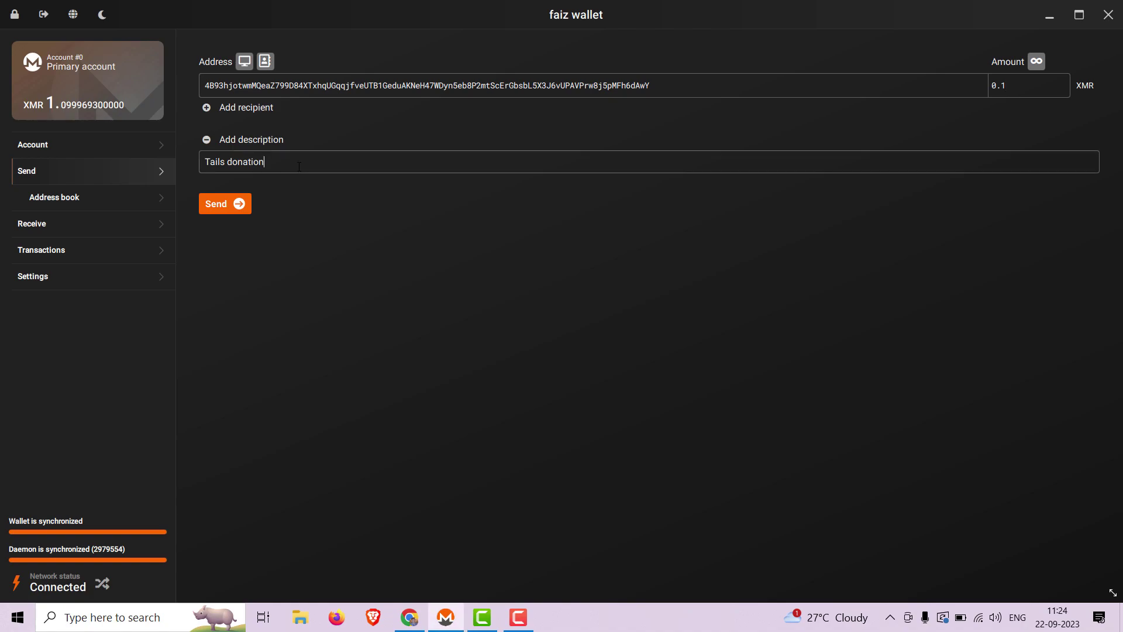
click(223, 206)
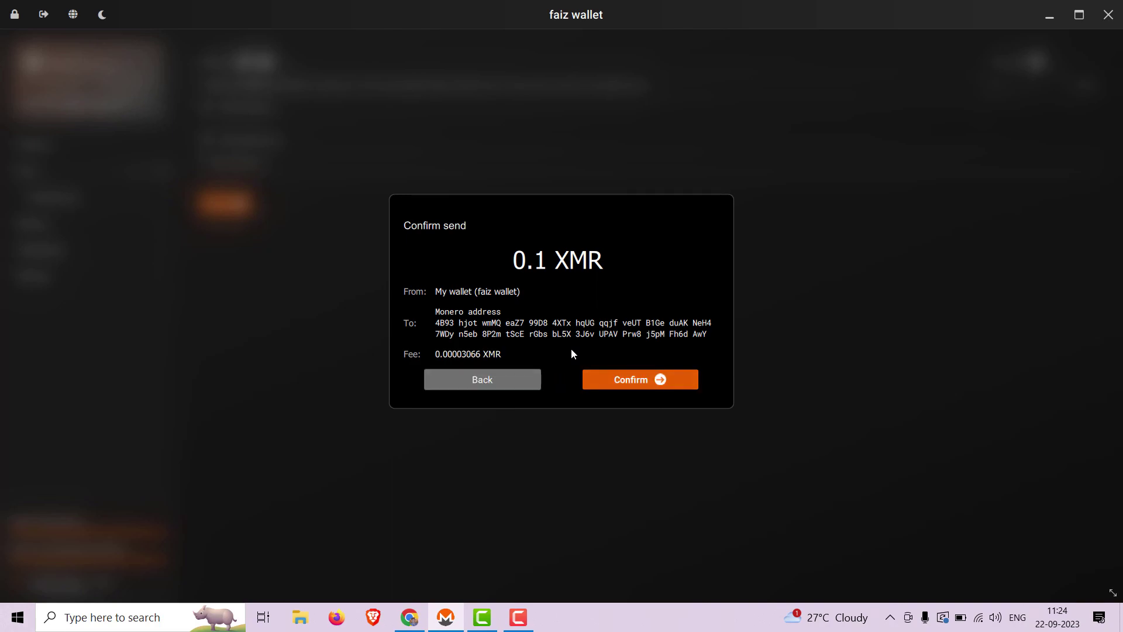
click(627, 380)
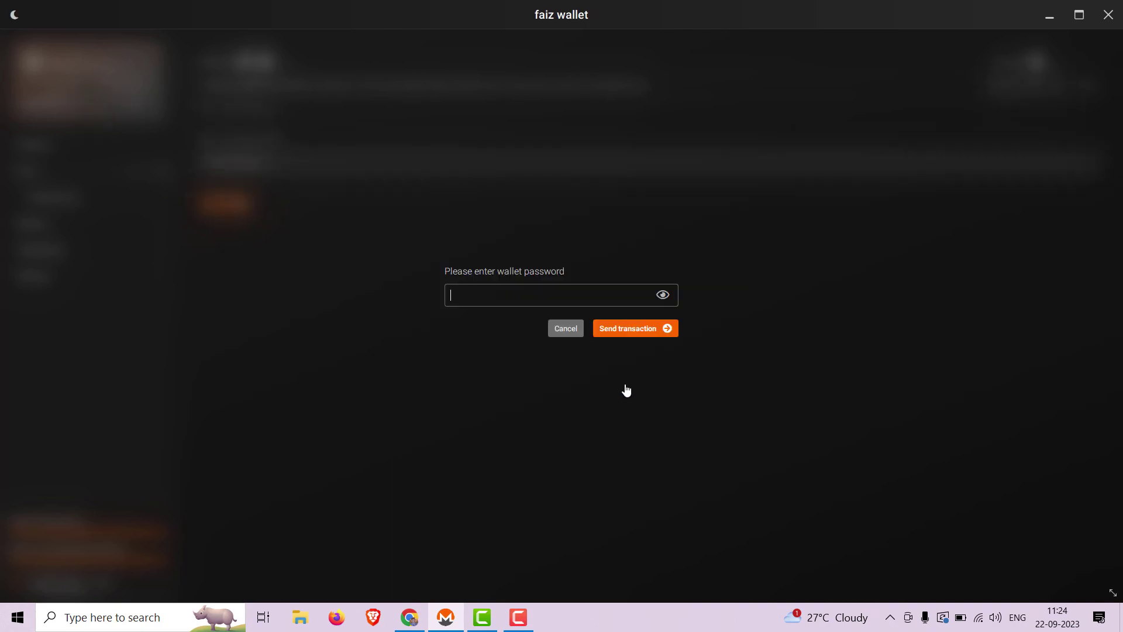
text(••••••••••)
key(Return)
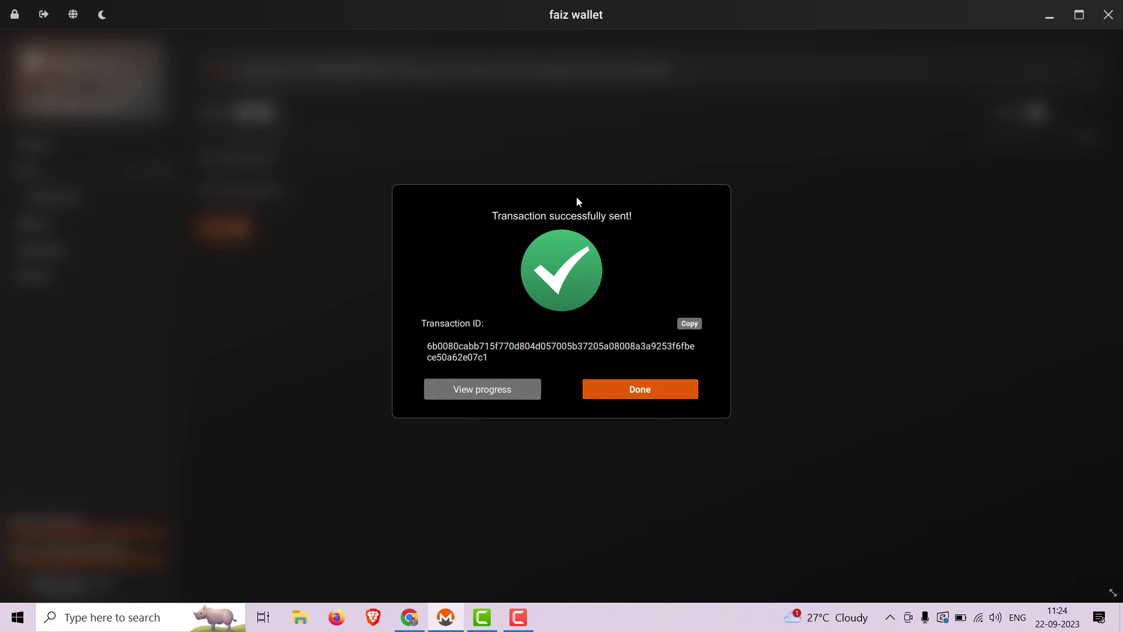
click(654, 394)
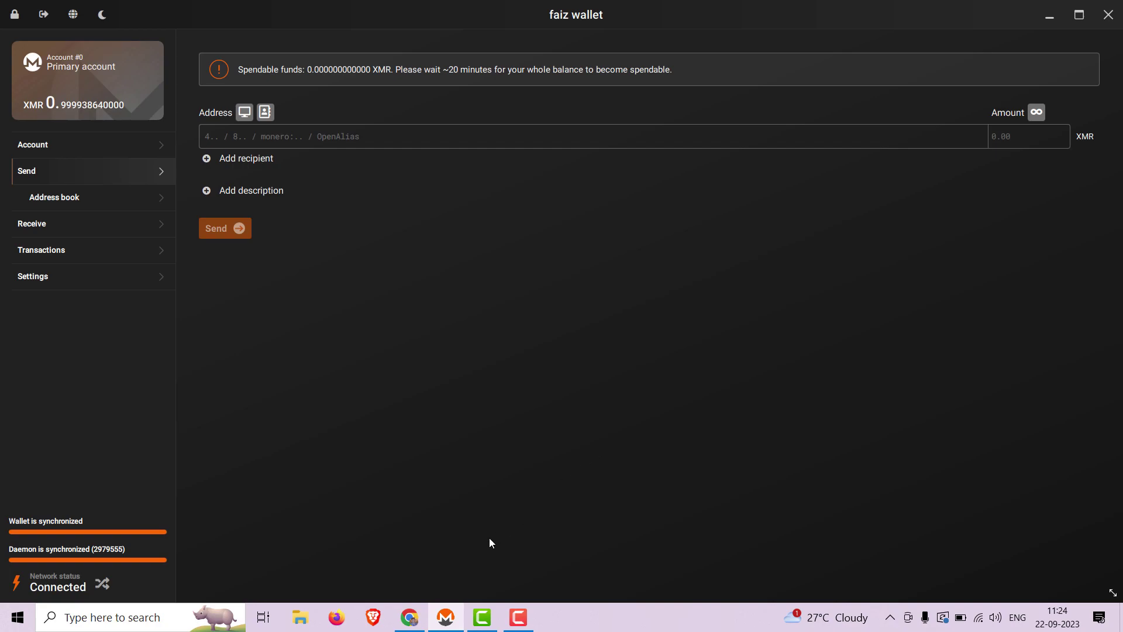
click(409, 617)
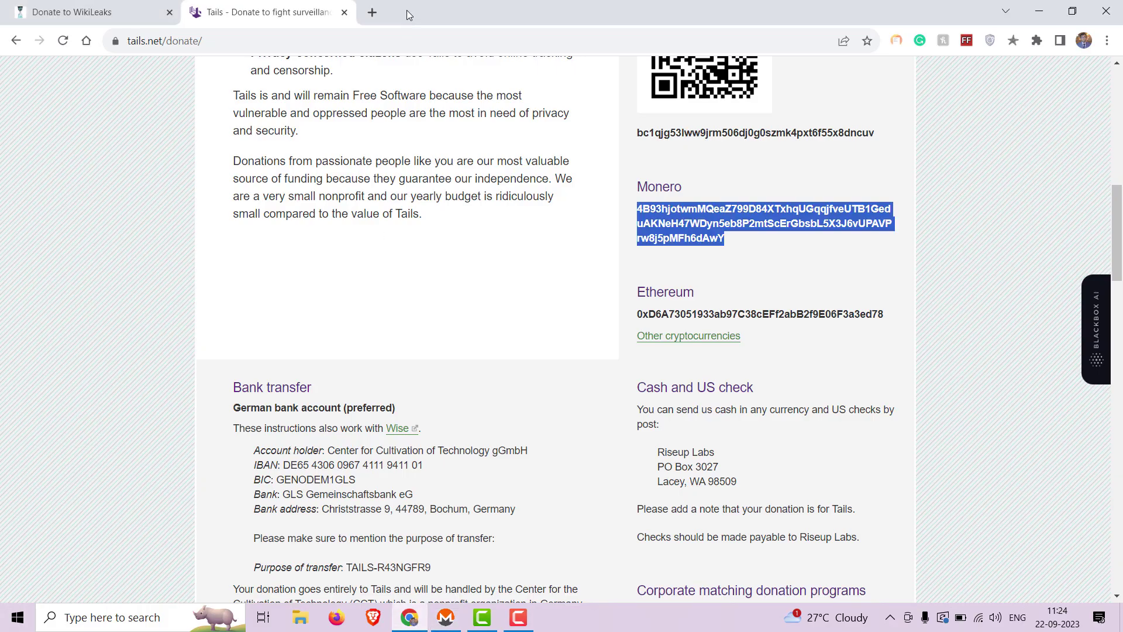
Step: Copy the general fund XMR address from ccs.getmonero.org/donate/ in a new Chrome tab
click(377, 14)
key(super+v)
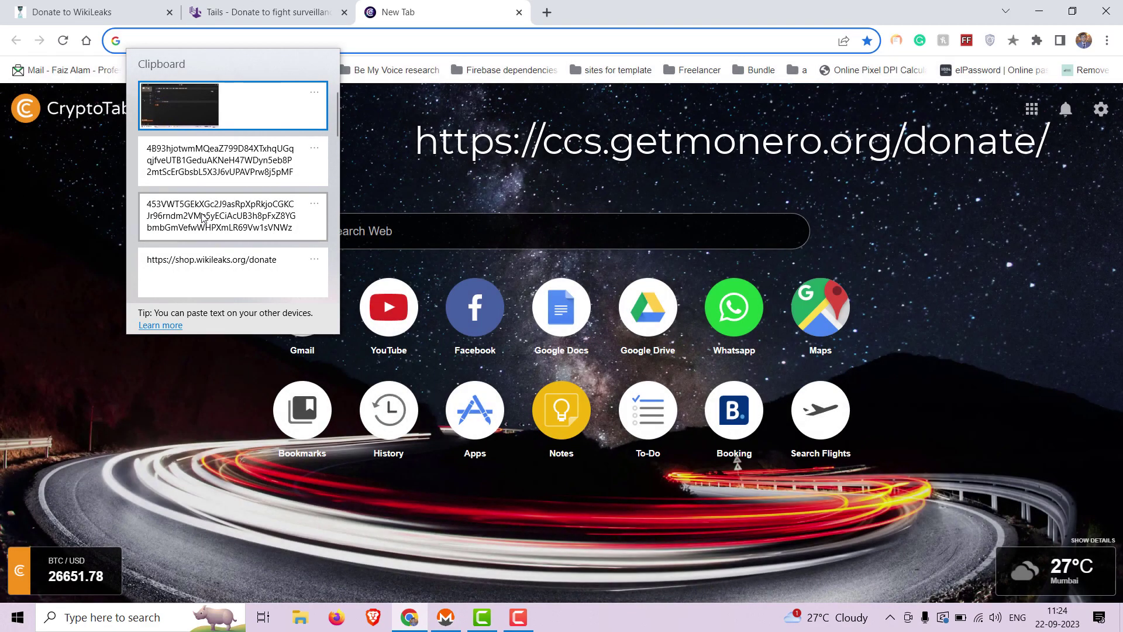
scroll(201, 213, down, 5)
click(201, 202)
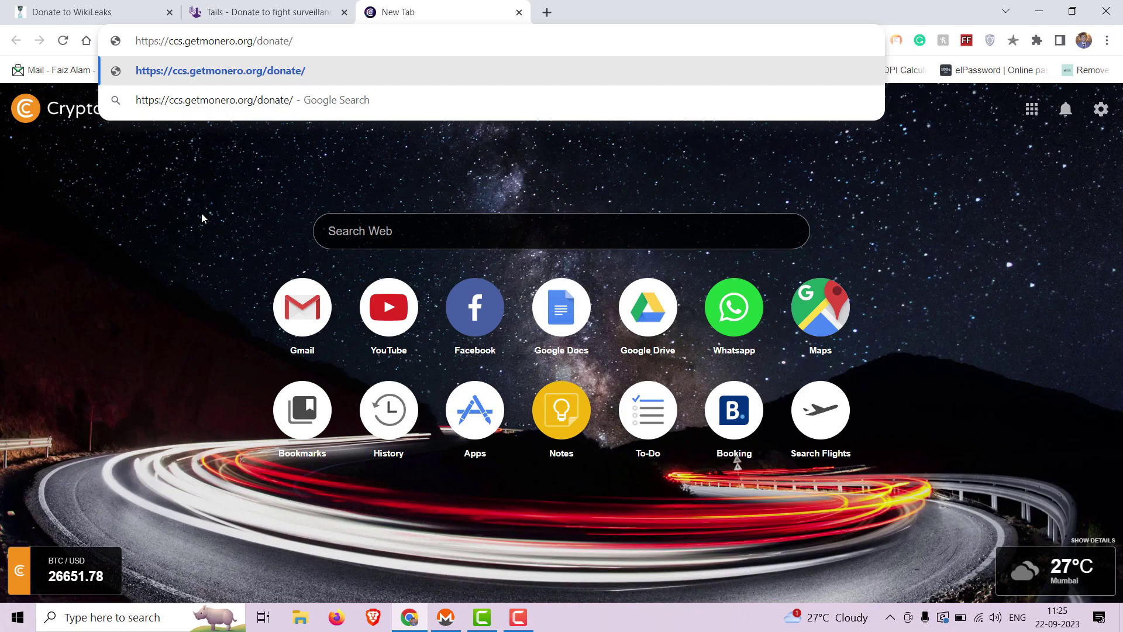
key(Return)
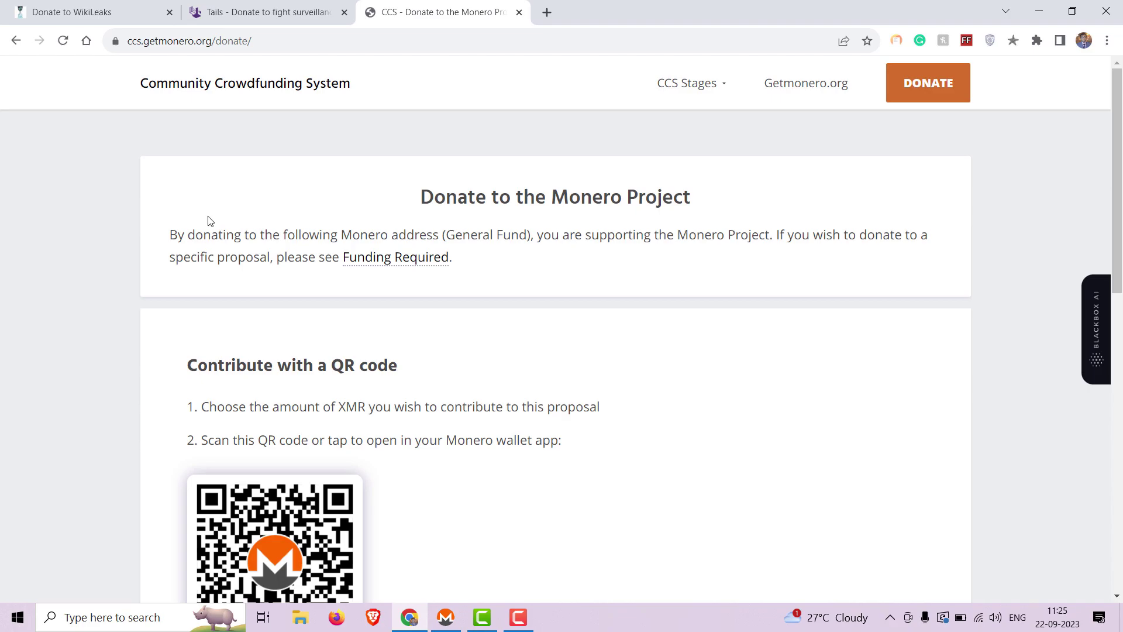
scroll(486, 411, down, 2)
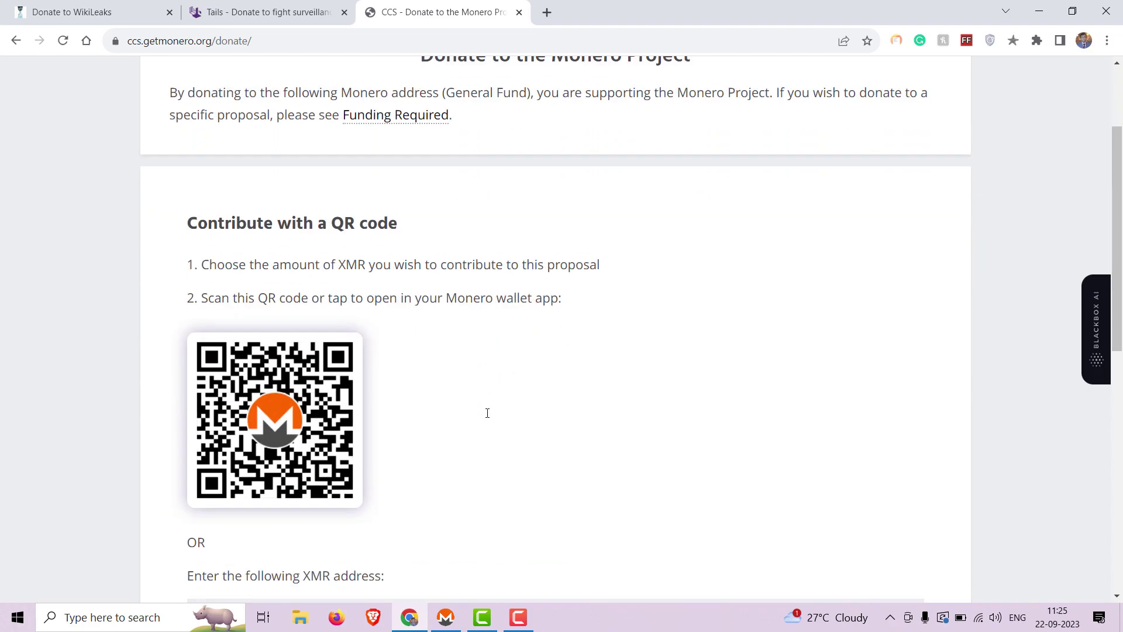
scroll(526, 393, down, 3)
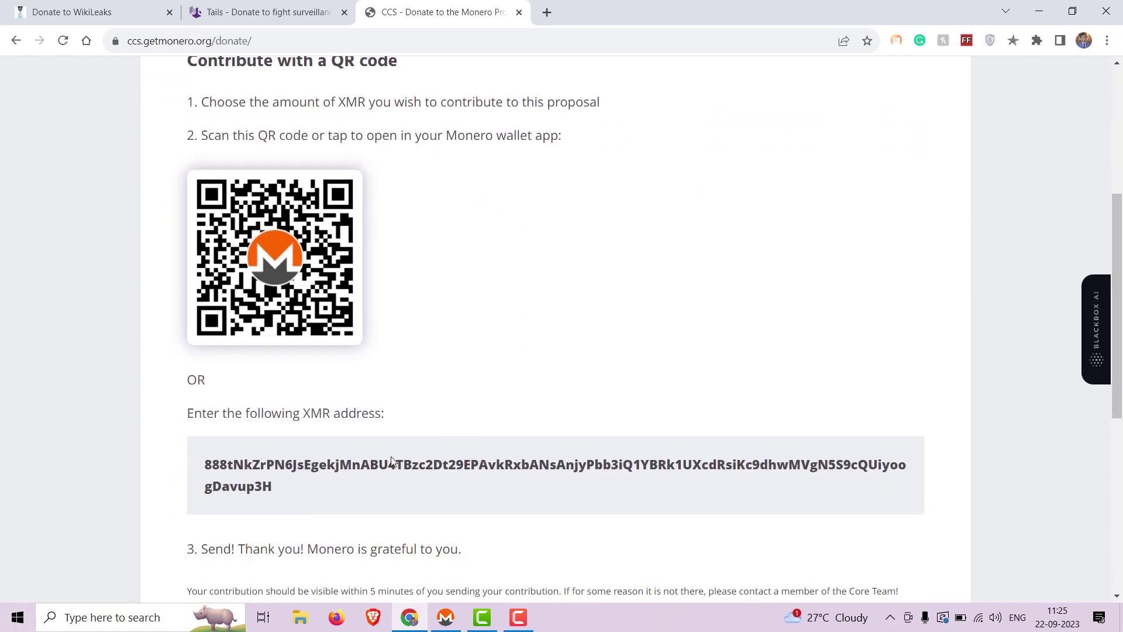
click(279, 494)
click(283, 496)
click(283, 496)
key(ctrl+c)
drag(283, 496, 446, 617)
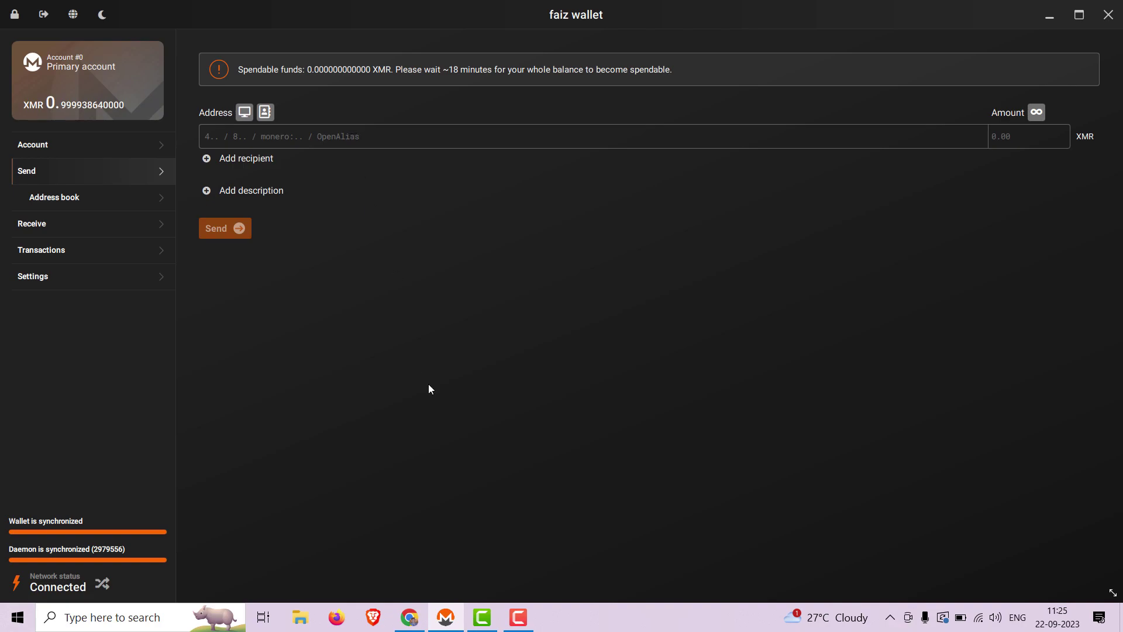
Step: Paste the CCS general fund address as the recipient
click(517, 627)
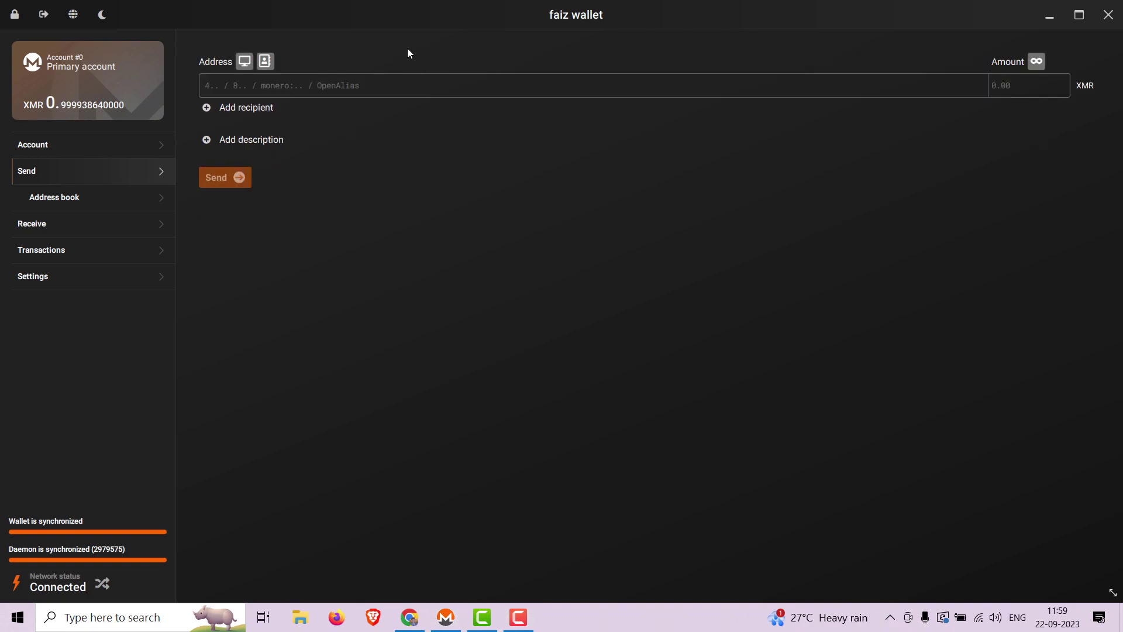
key(ctrl)
key(ctrl+v)
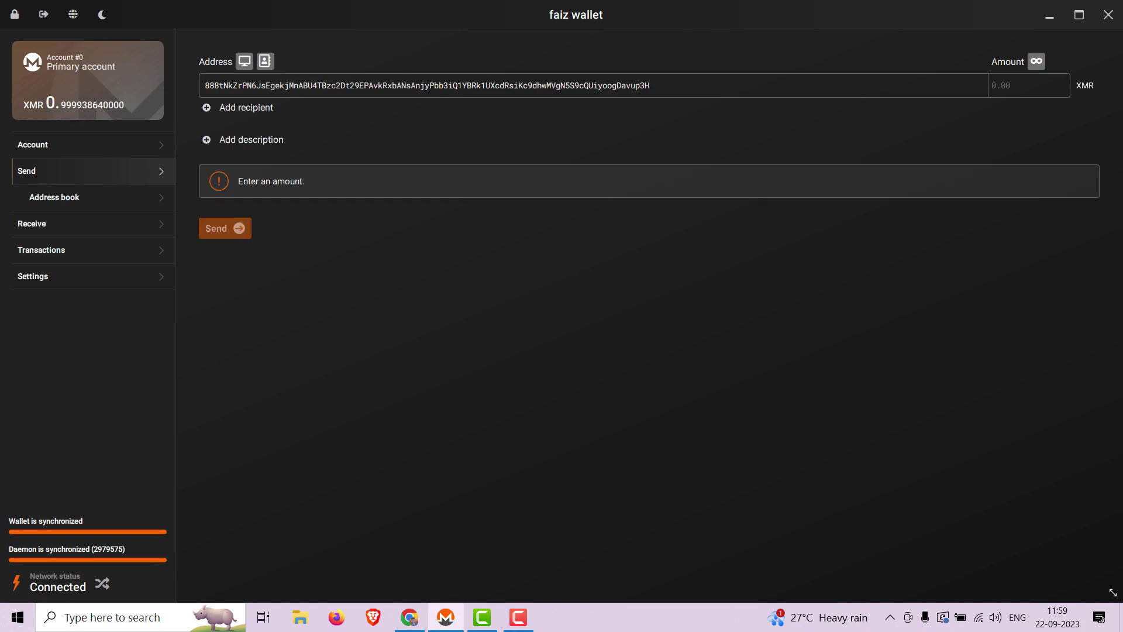
Step: Add the description 'GetMonero donation' and an amount of 0.1 XMR
click(240, 145)
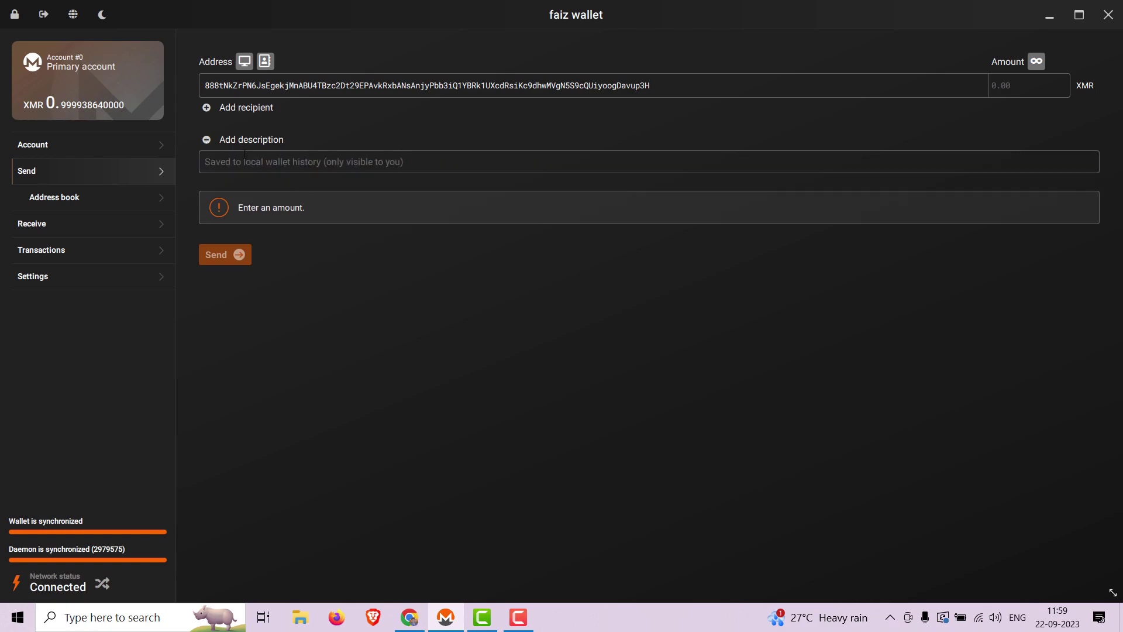
text(Monero)
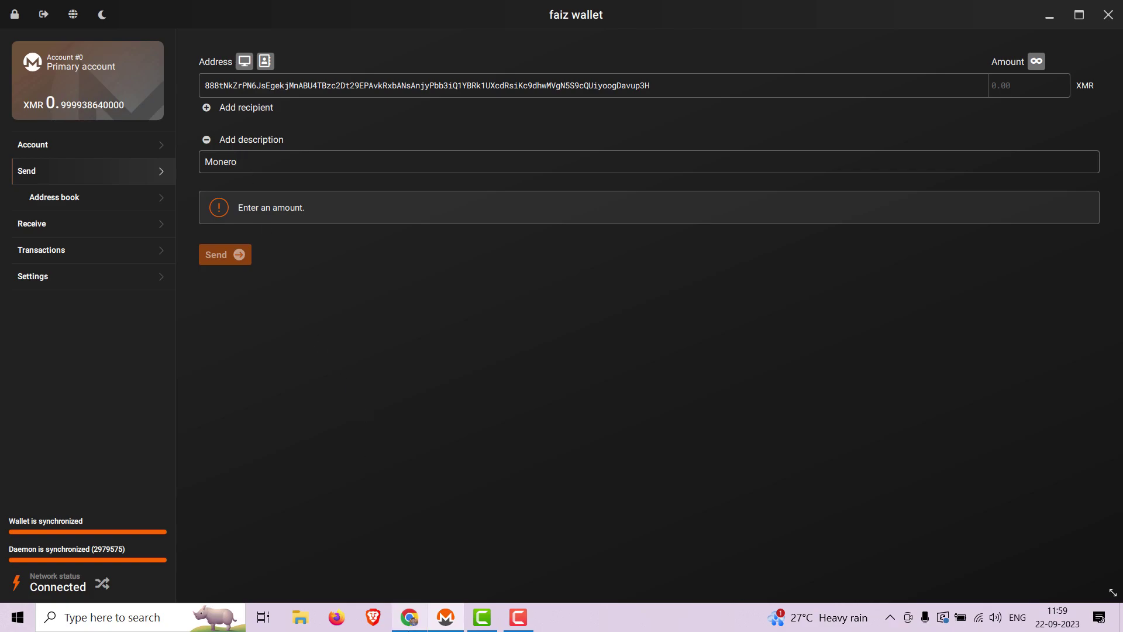
click(410, 618)
click(409, 617)
text(donation)
key(ctrl)
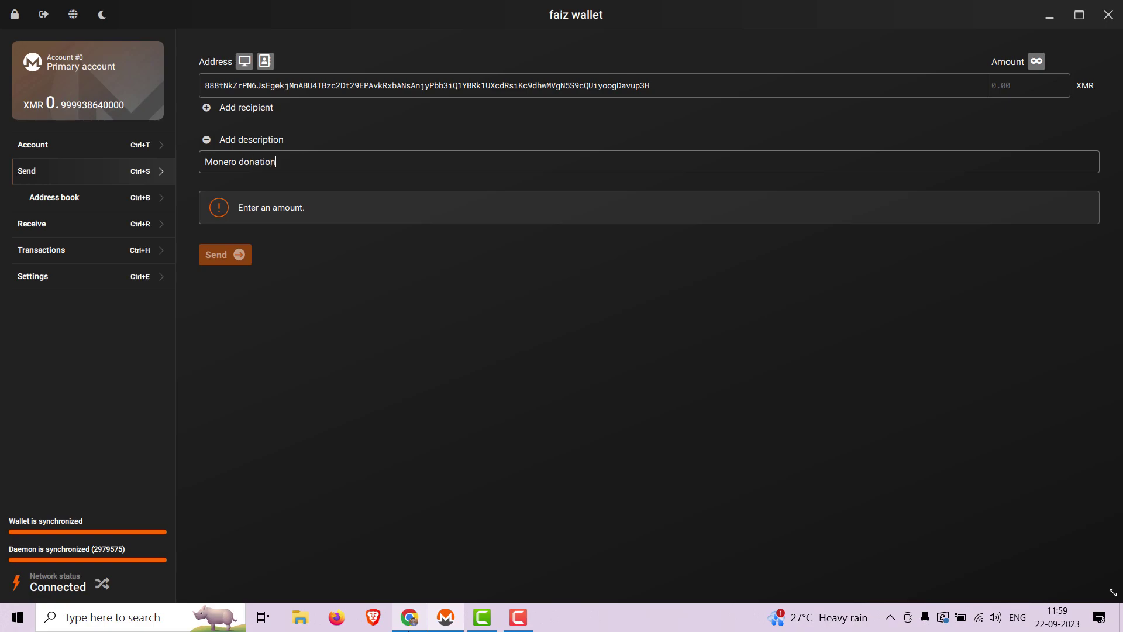
key(ctrl+Left)
text(Get)
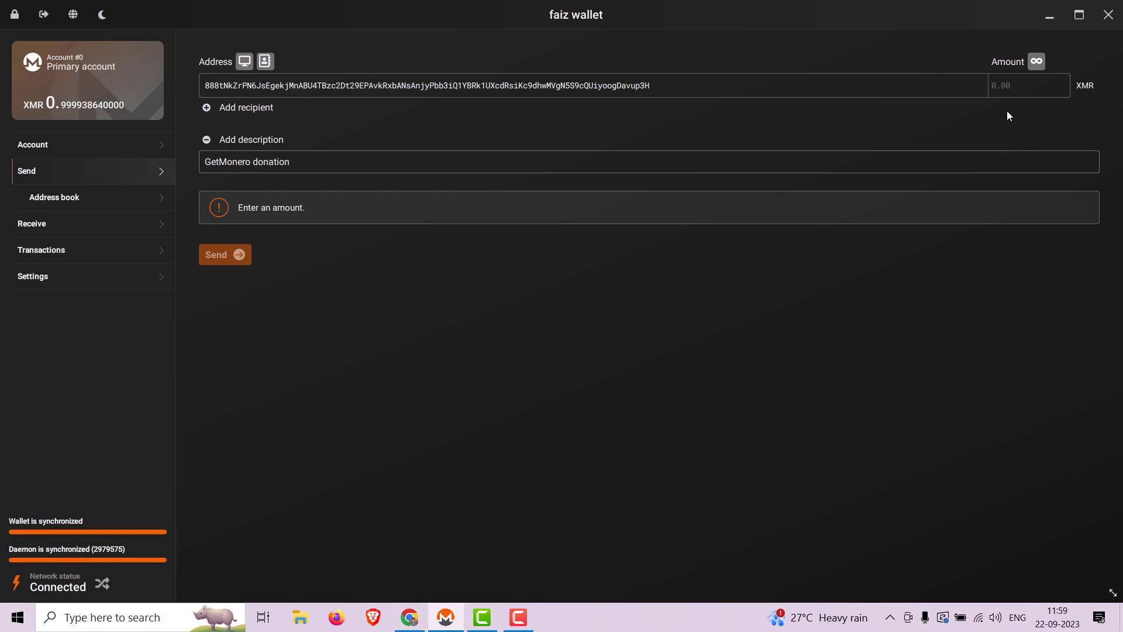
click(1005, 87)
text(0)
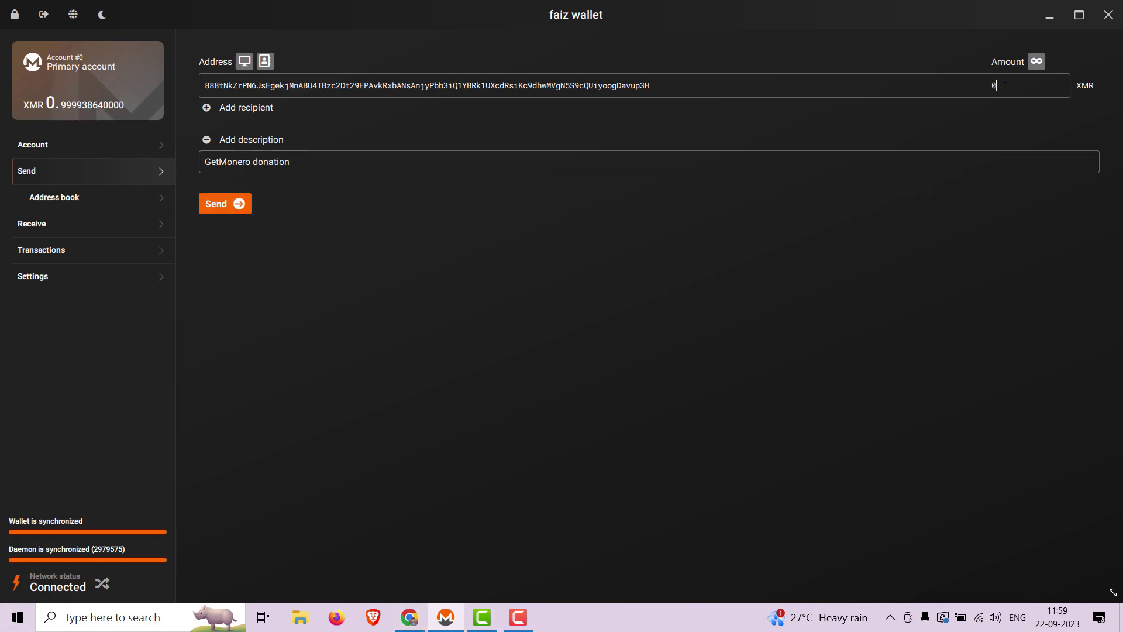
text(.1)
Step: Send the 0.1 XMR GetMonero donation with the wallet password, leaving 0.89990798 XMR
click(238, 204)
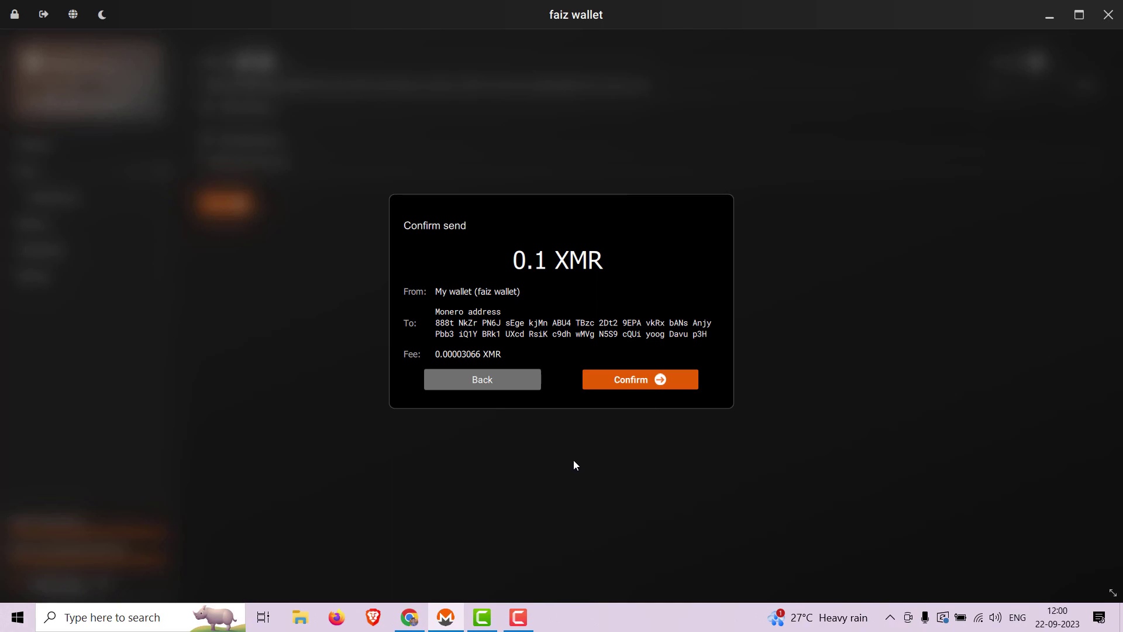
click(628, 383)
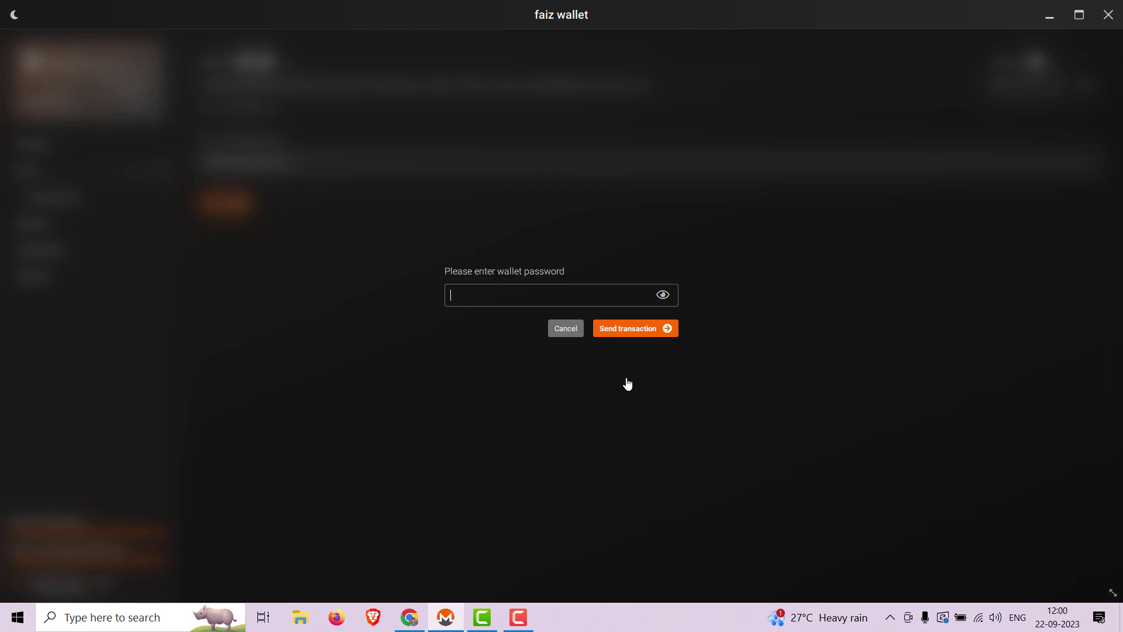
text(••••••••••)
click(632, 331)
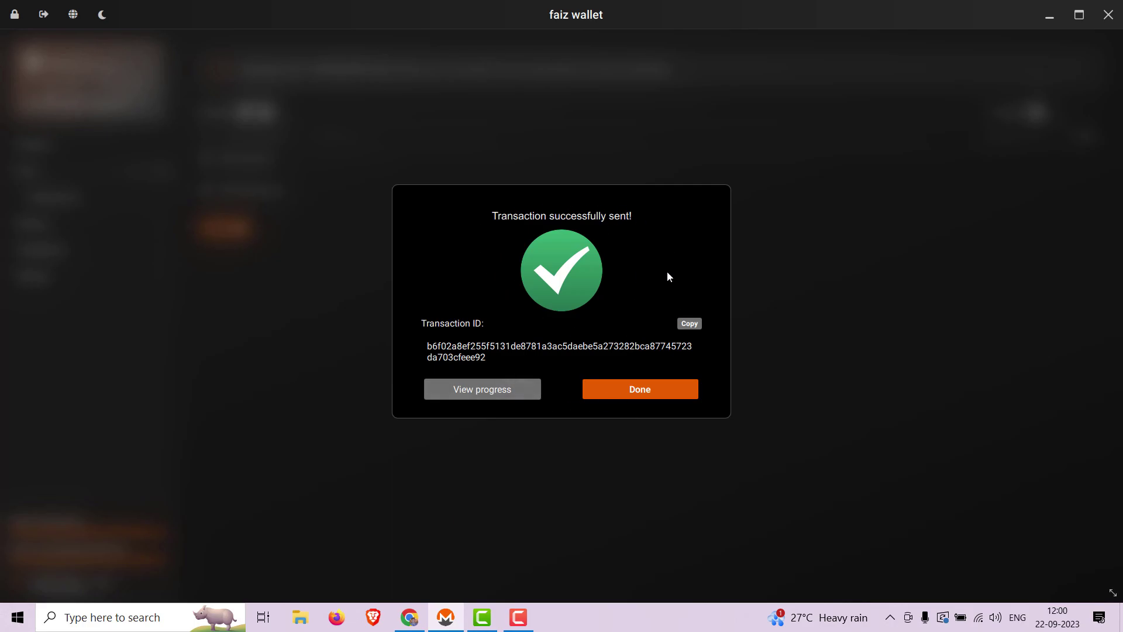
click(674, 396)
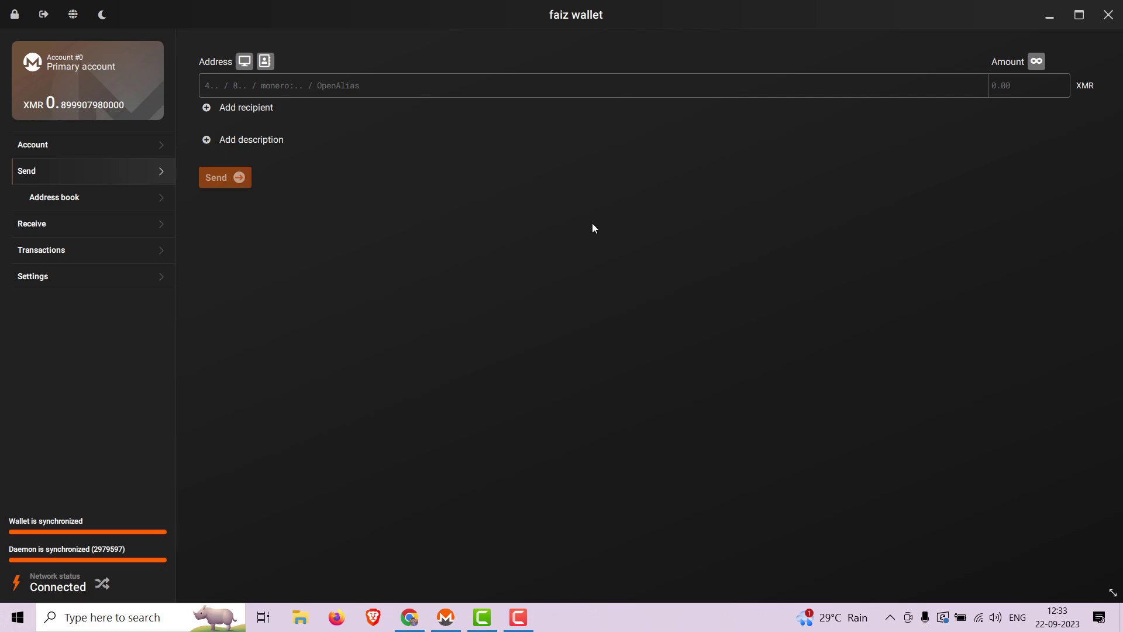
Step: Open donate.torproject.org/cryptocurrency/ in a new Chrome tab and scroll to its Monero address
click(409, 618)
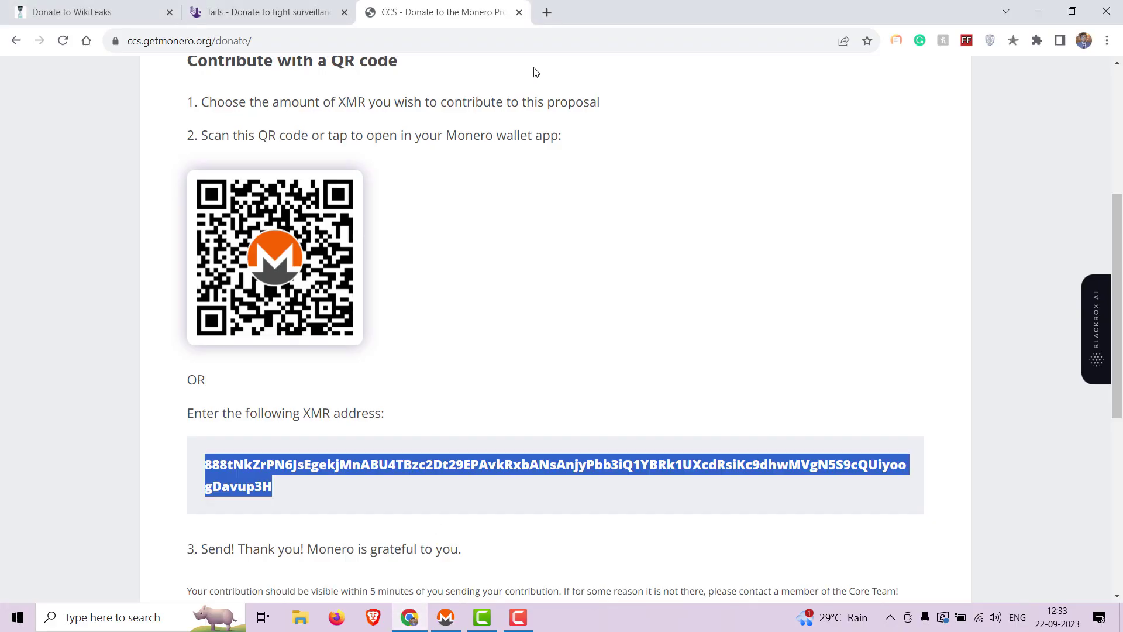
click(547, 13)
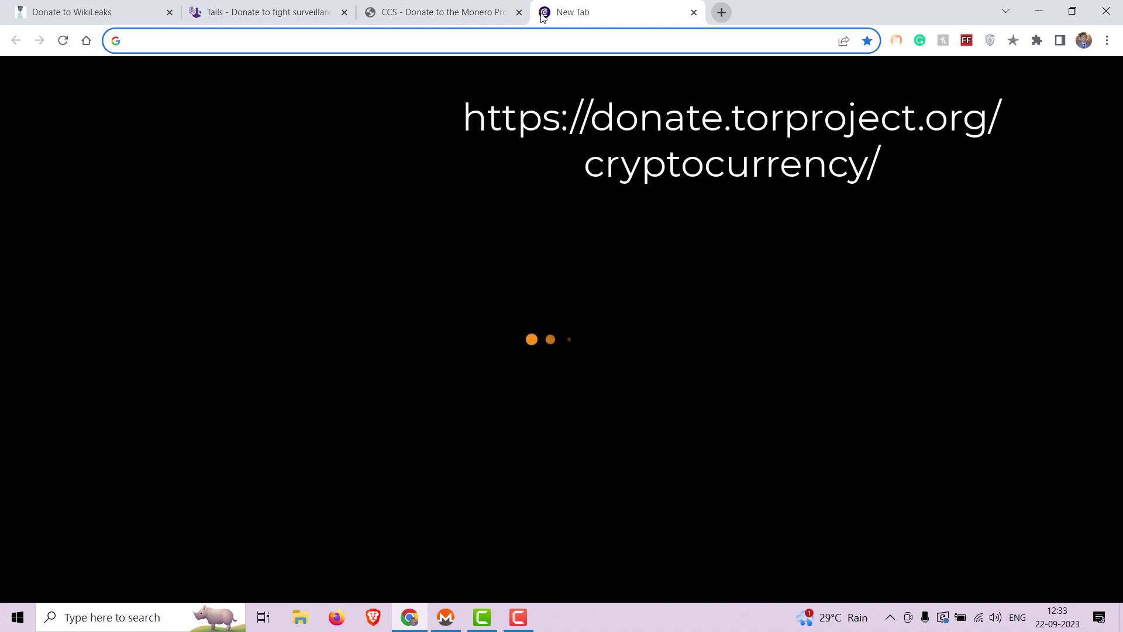
key(super+v)
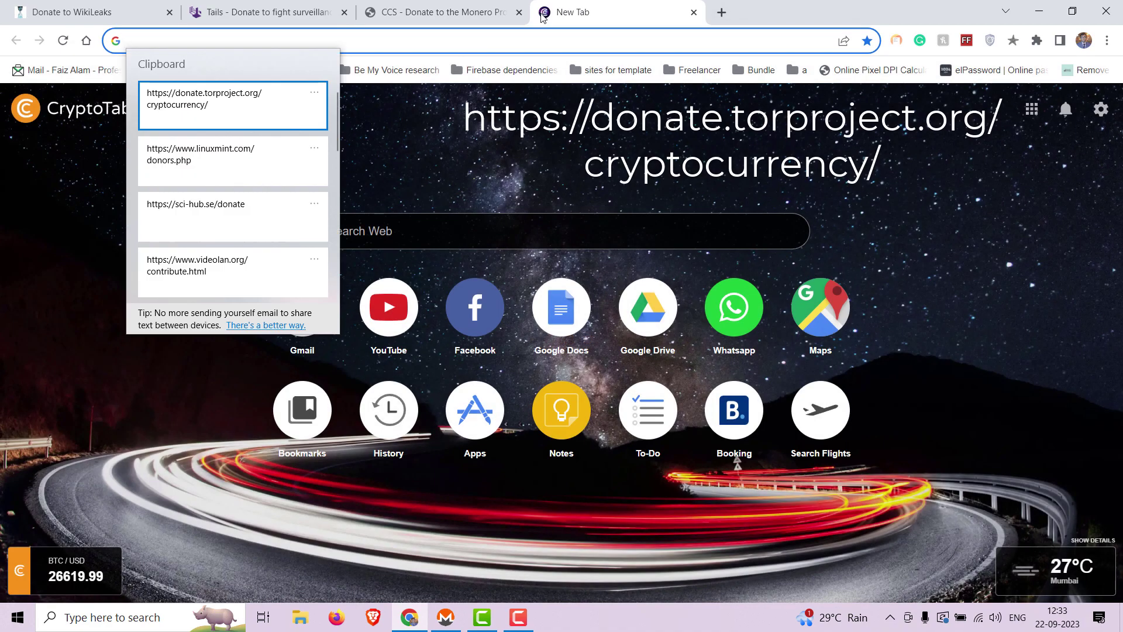
click(260, 97)
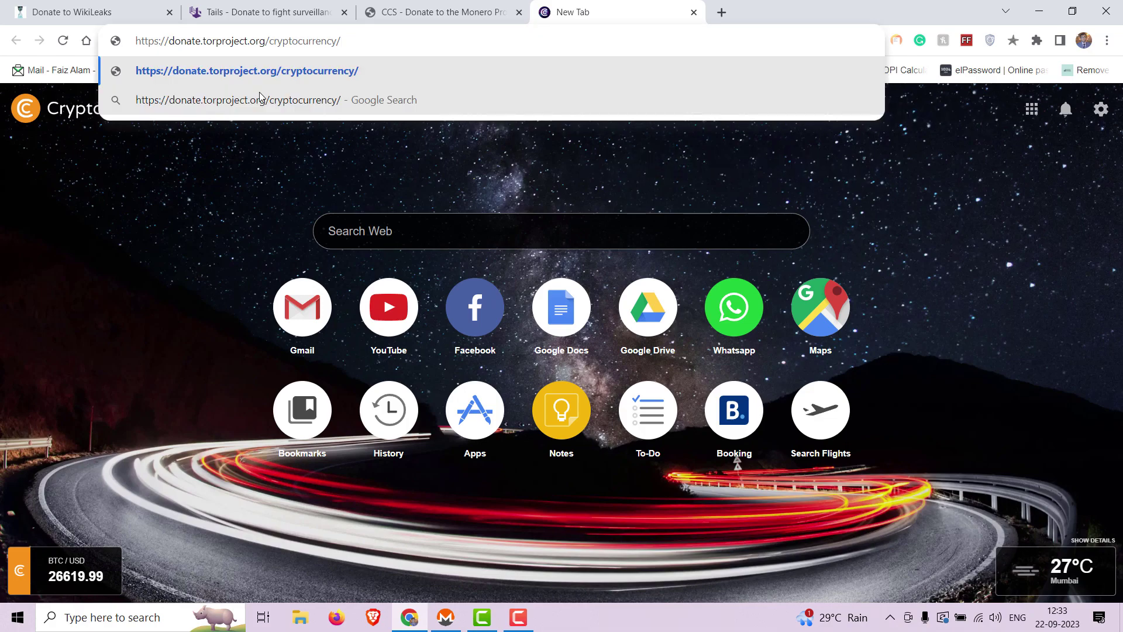
key(Return)
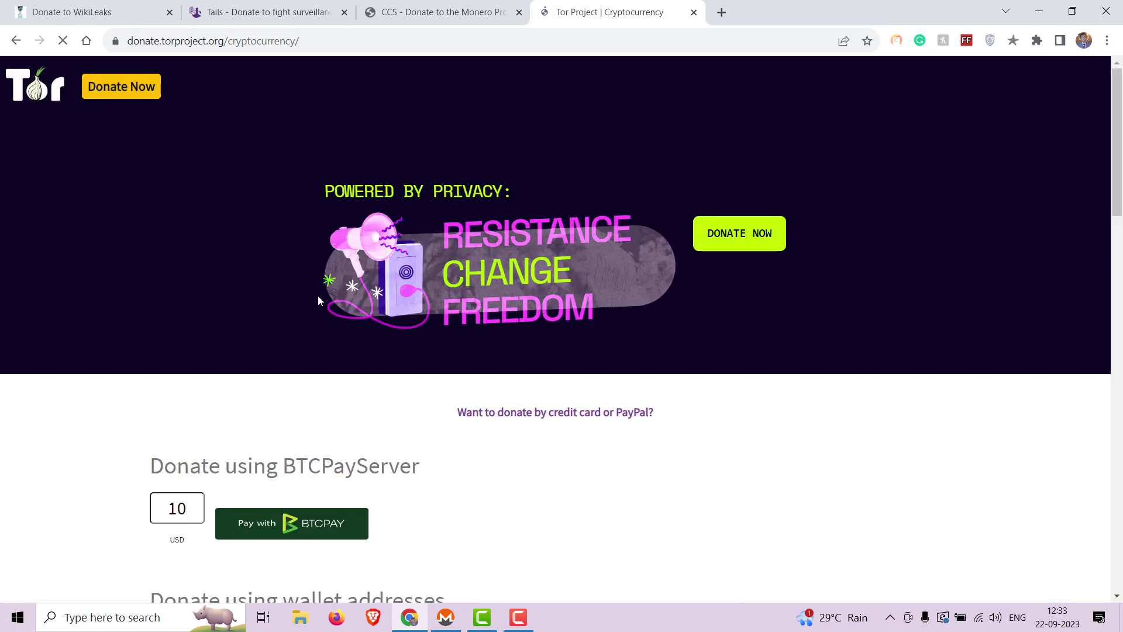
scroll(318, 297, down, 3)
scroll(318, 300, down, 9)
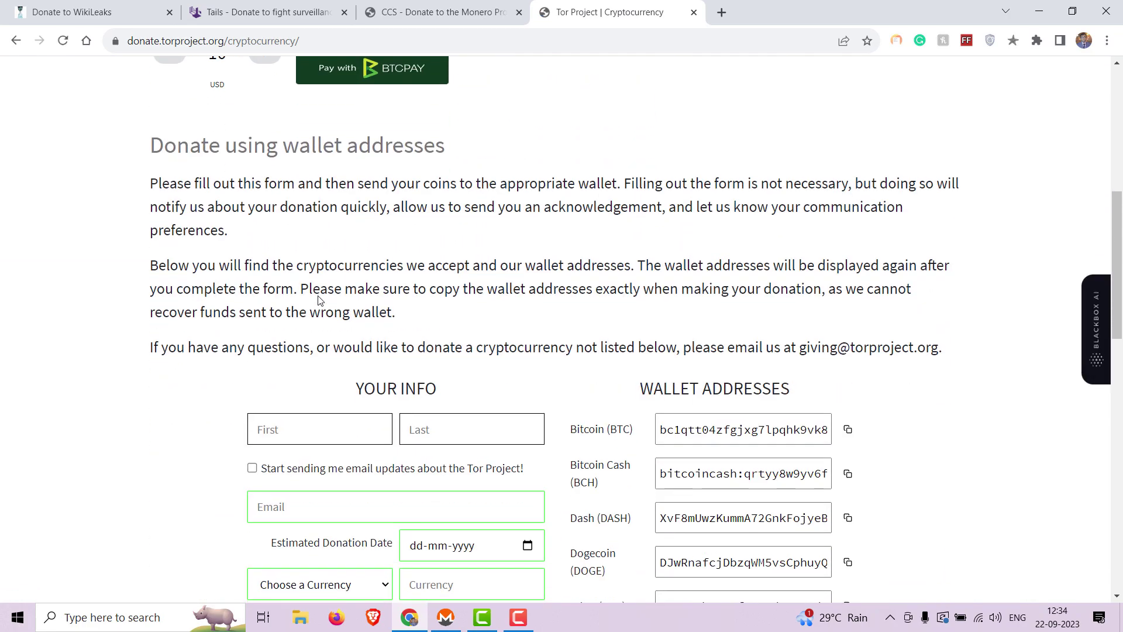
scroll(320, 301, down, 2)
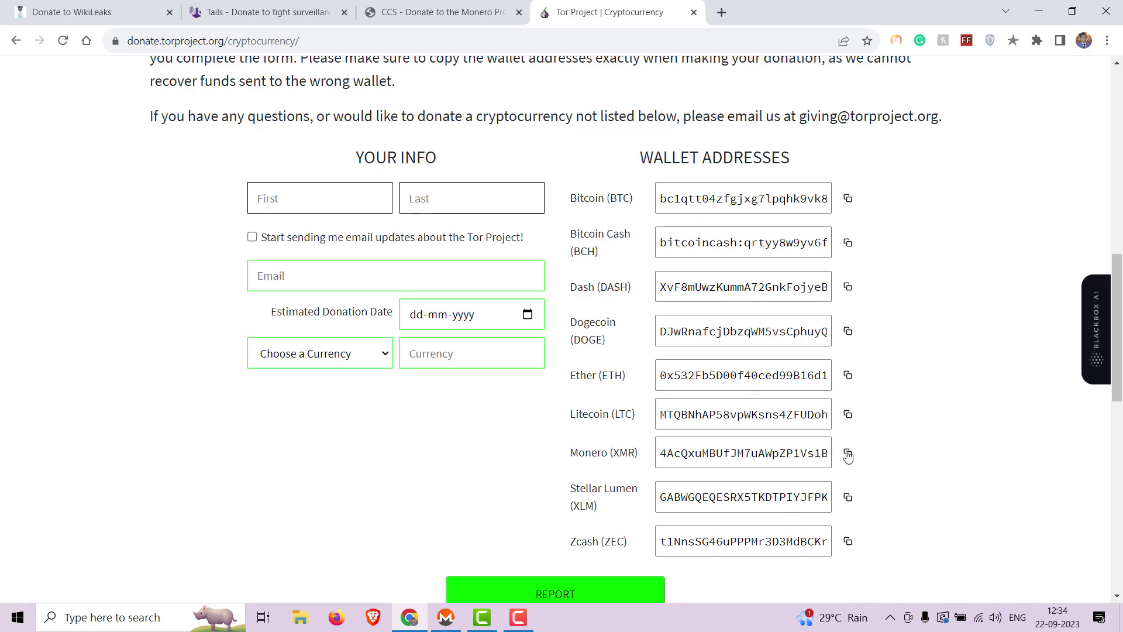
click(461, 627)
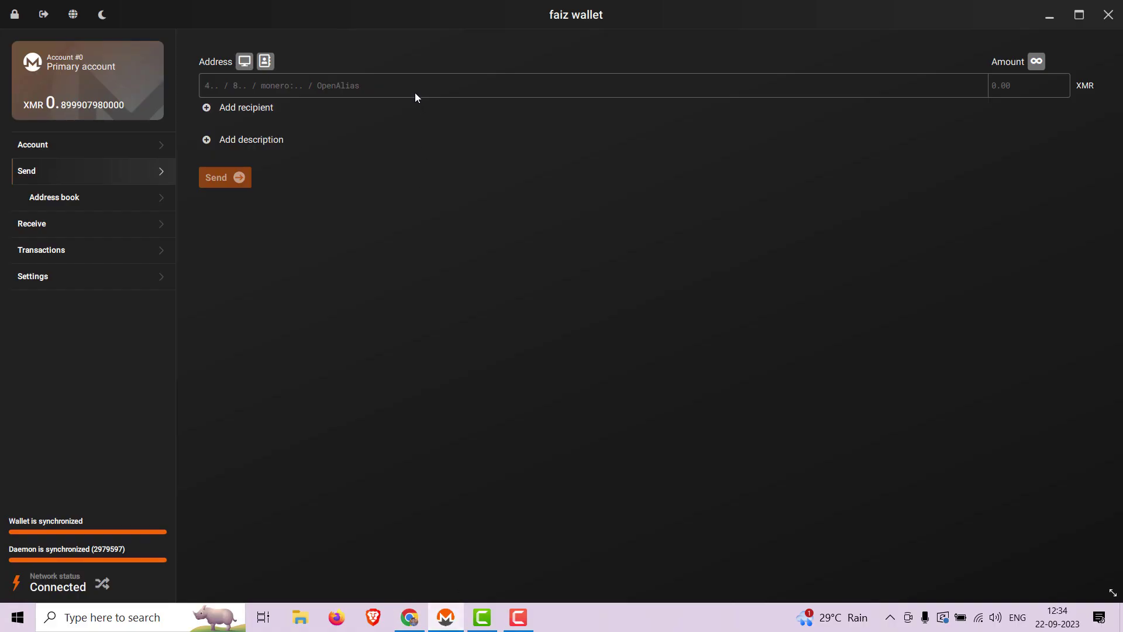
Step: Paste the Tor Project address, describe it 'Tor Project', enter 0.1 XMR and submit for review
text(4AcQxuMBUfJM7uAWpZP1Vs1BzQLC1QR6zZL3sMYdBuayWmpZHmaVYo7EQ3cSneyHYf2LRKJnRtrGz5ogZzjmmGygAyusEcJ)
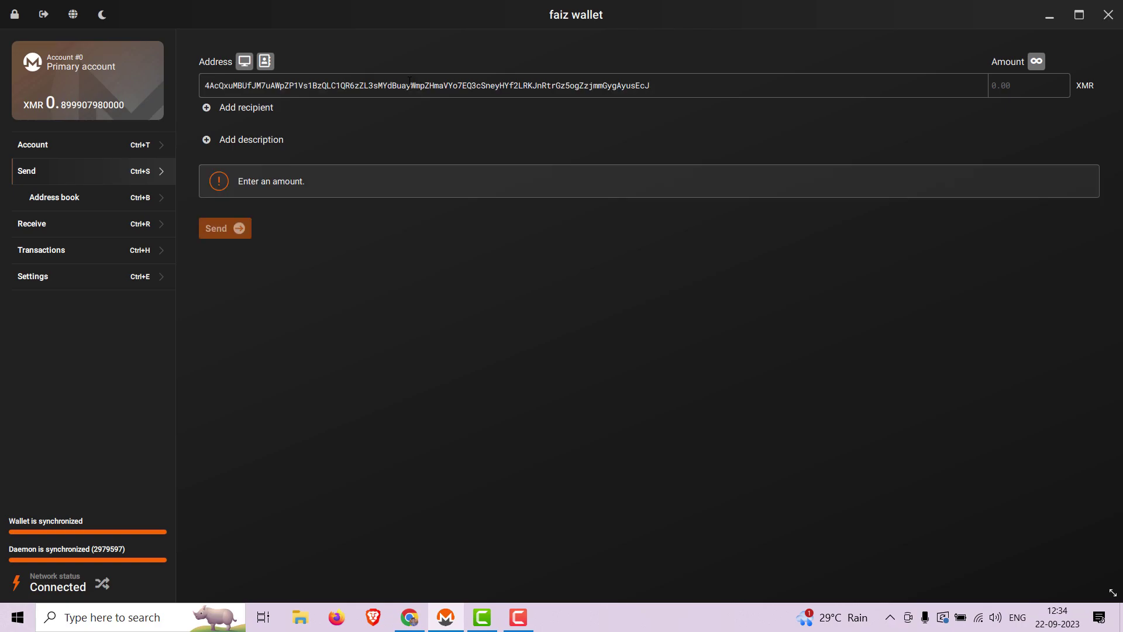
click(268, 141)
click(257, 163)
text(Tor Project)
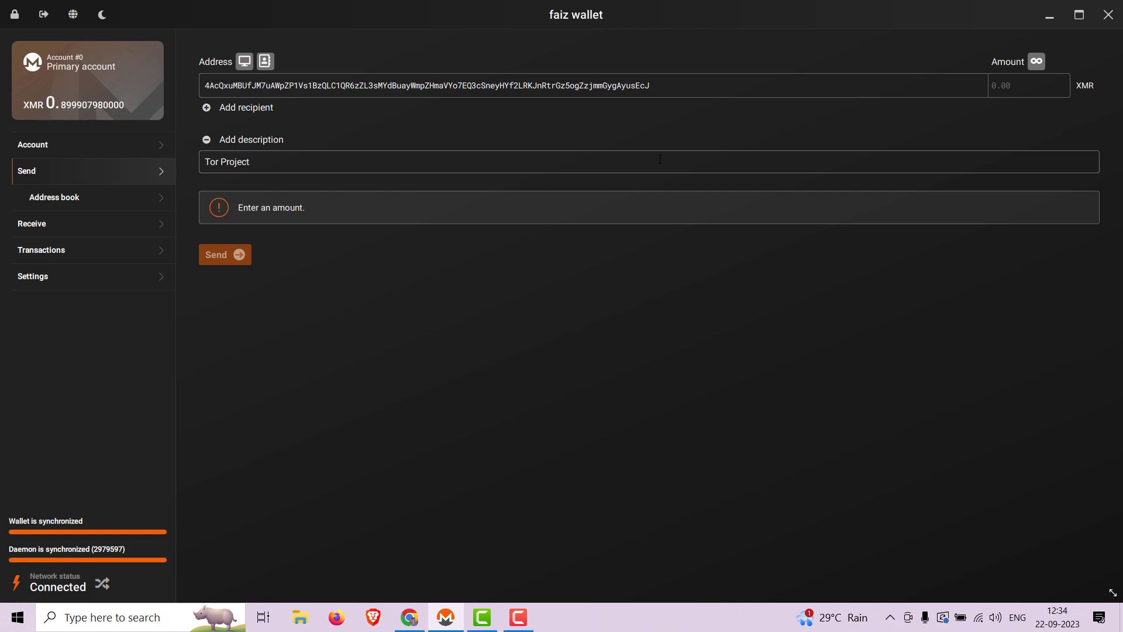
text(0.1)
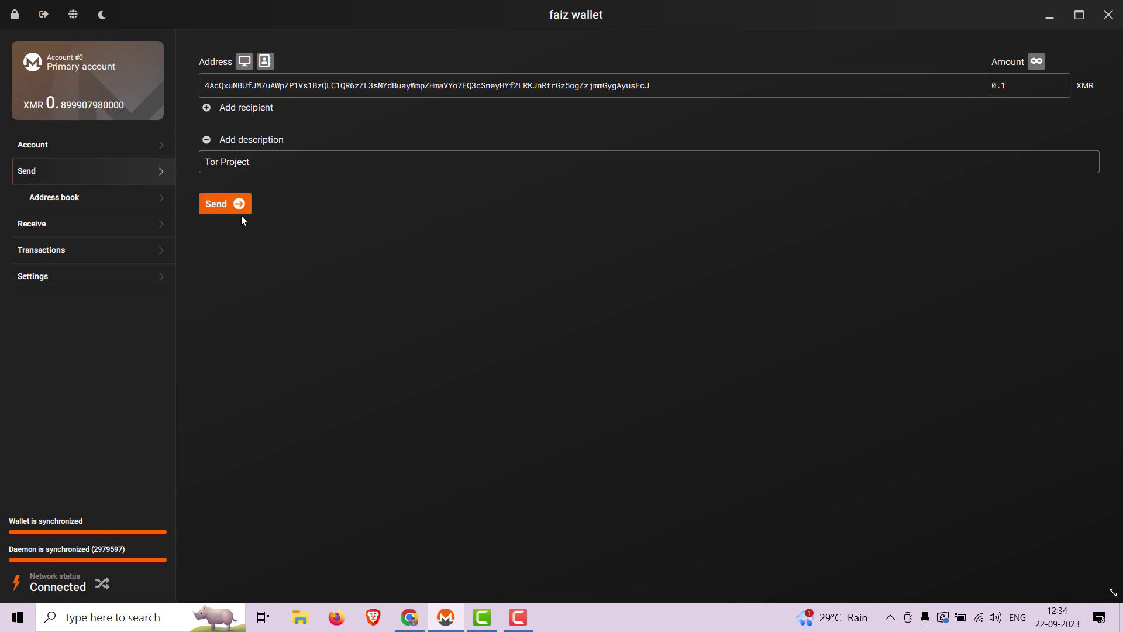
click(225, 210)
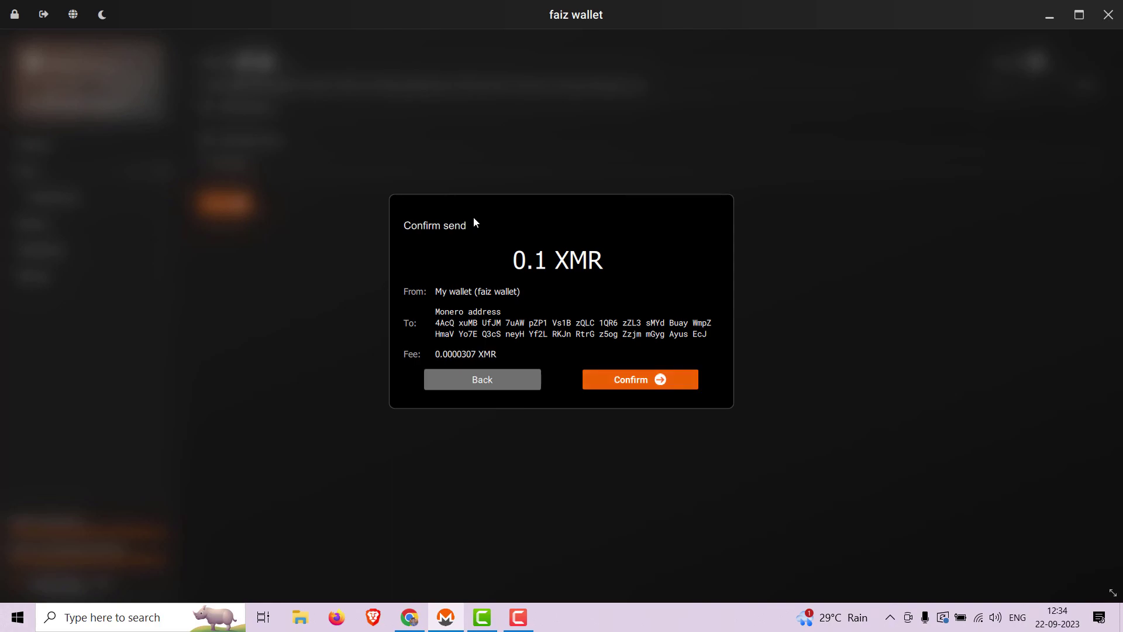
Step: Confirm the 0.1 XMR Tor Project payment with the wallet password and dismiss the success message
click(670, 387)
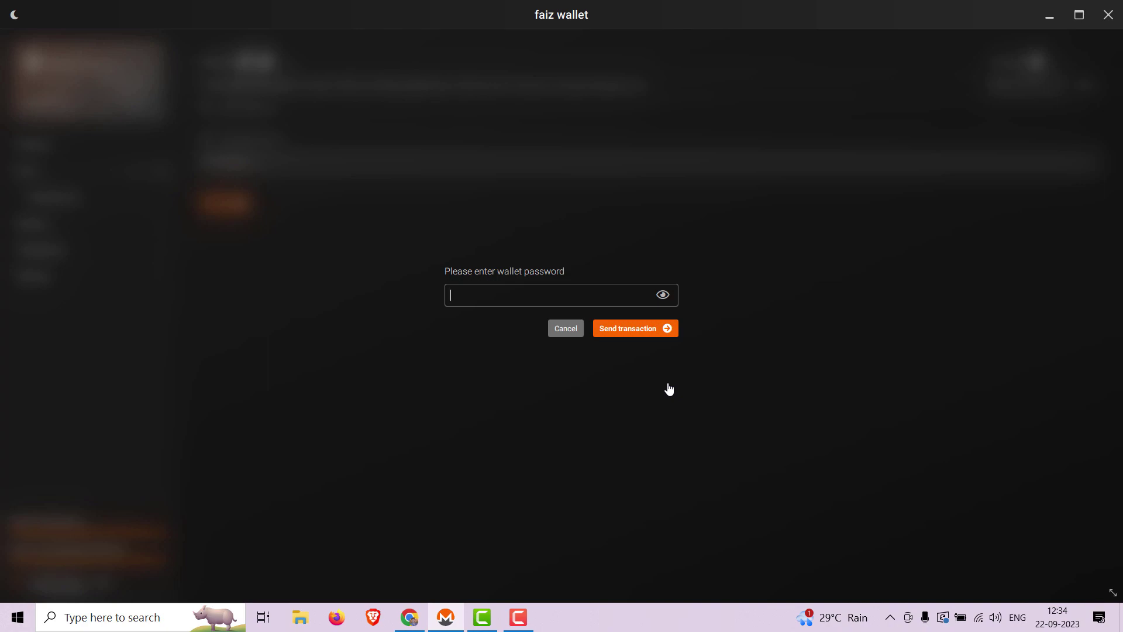
text(••••••••••)
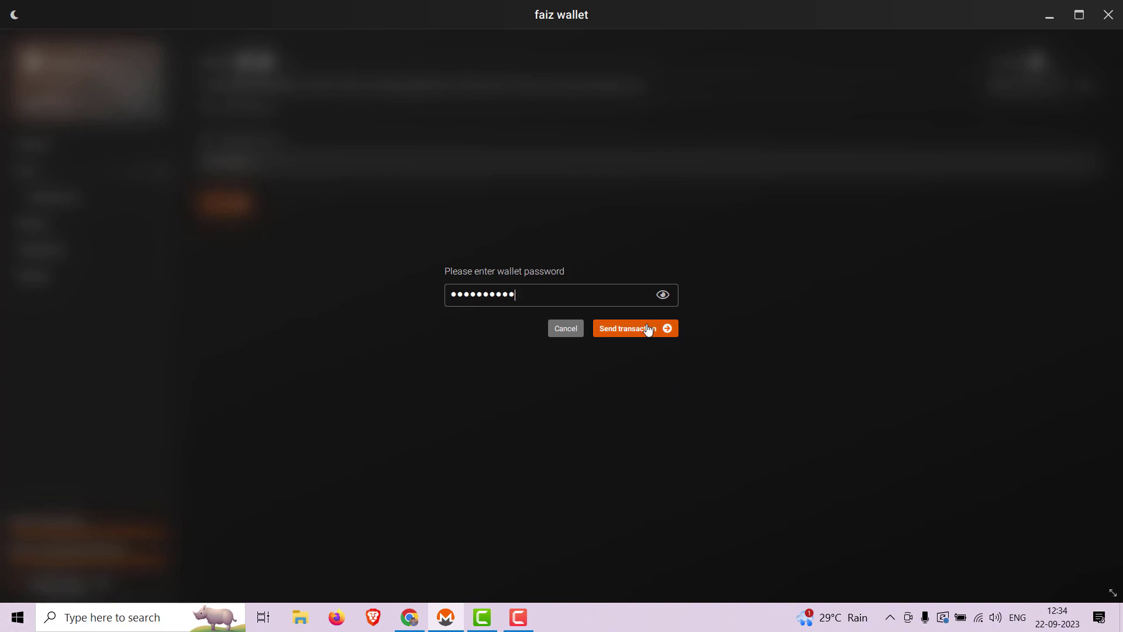
click(647, 329)
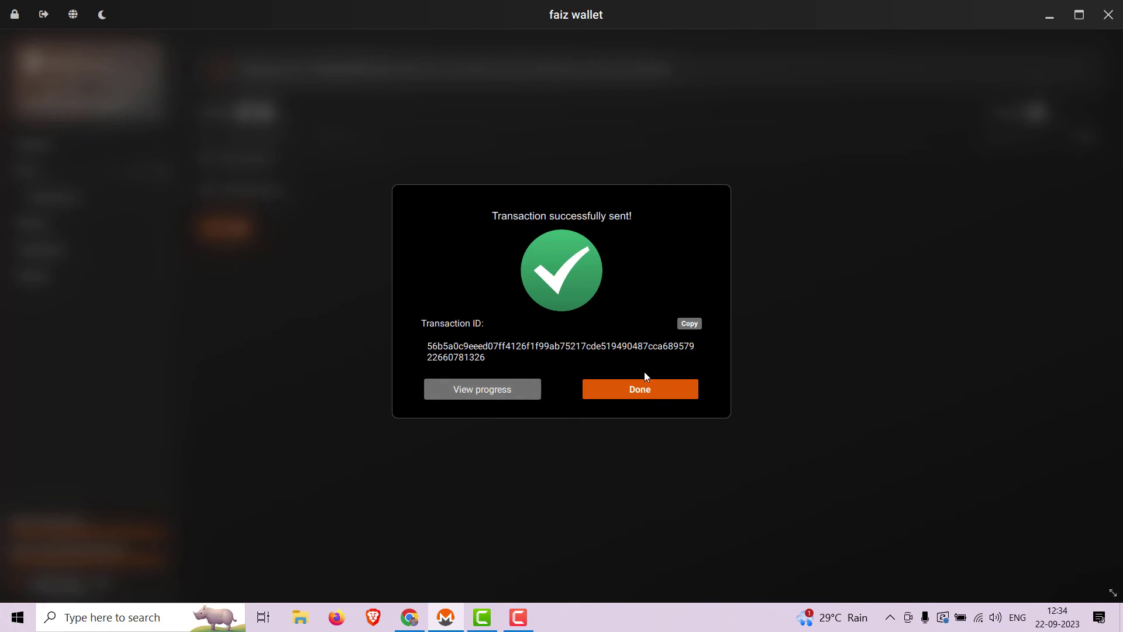
click(637, 387)
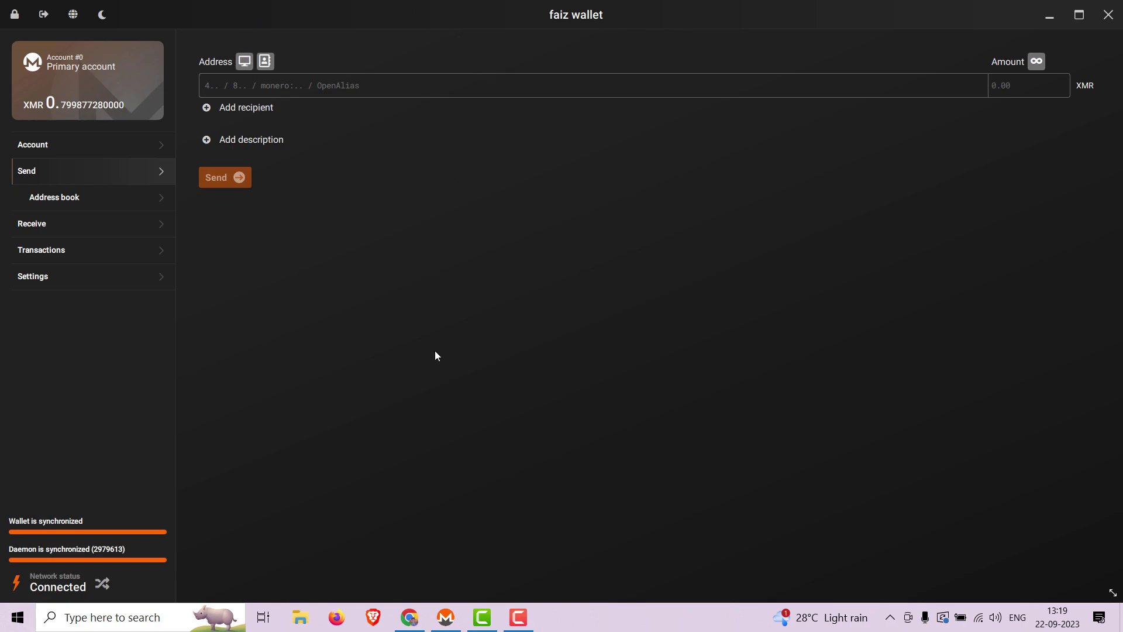
Step: Open the linuxmint.com/donors.php page in a new Chrome tab from clipboard history
click(410, 617)
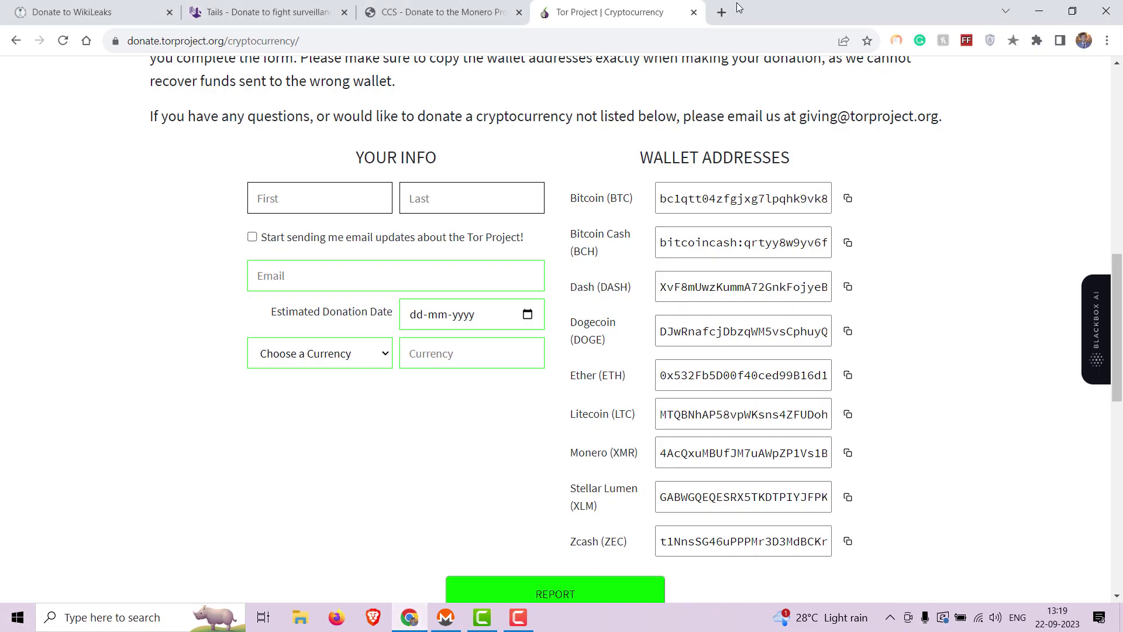
click(721, 12)
key(super+v)
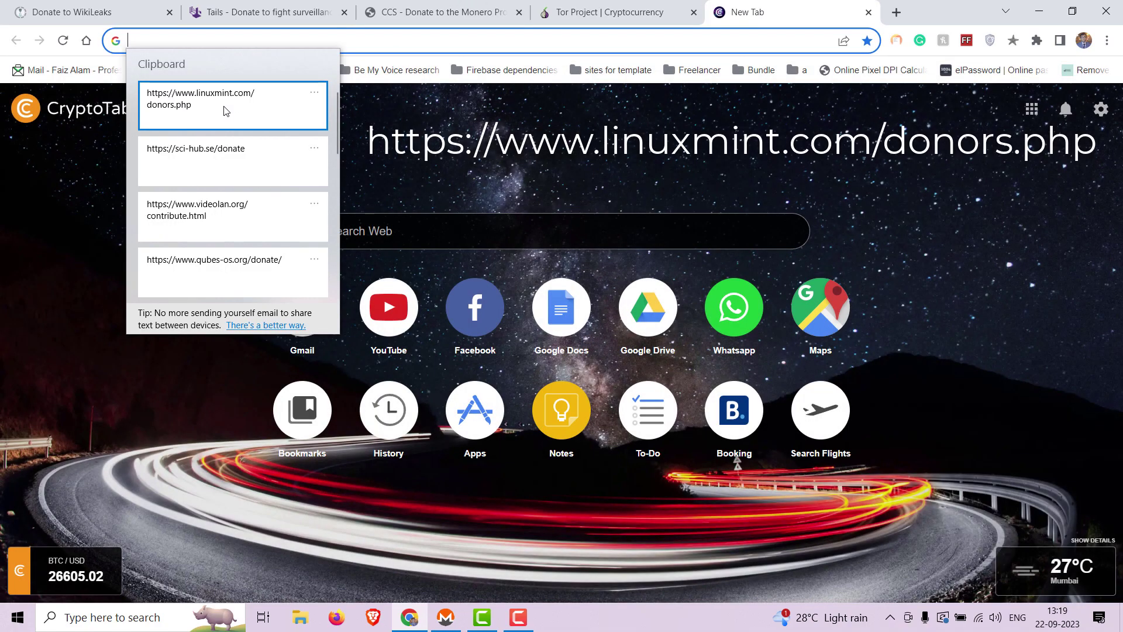
click(226, 111)
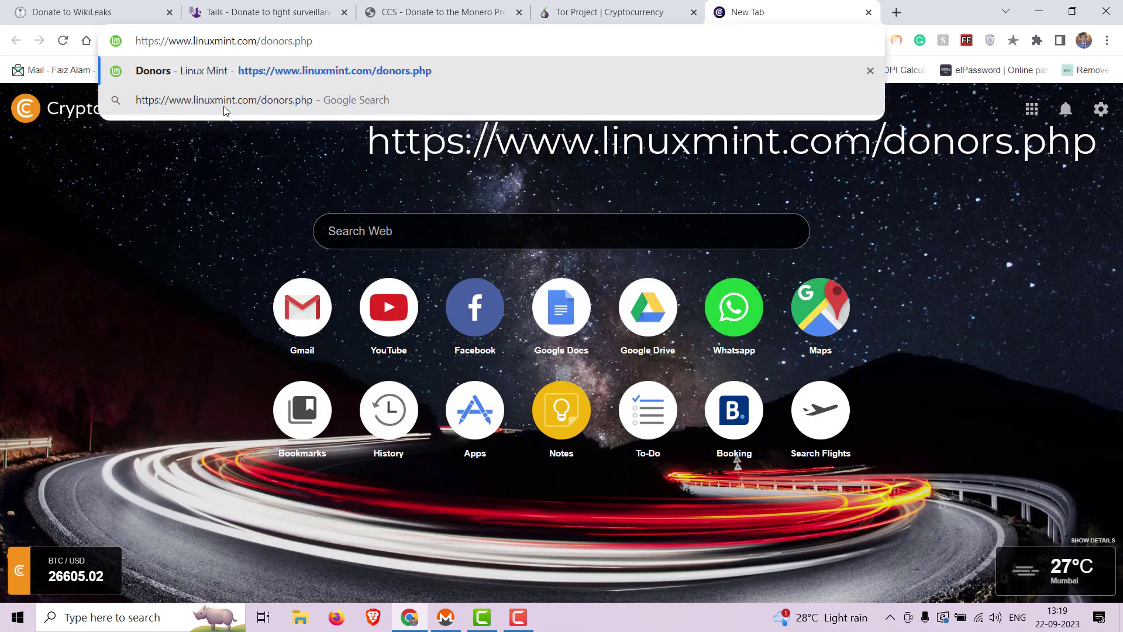
key(Return)
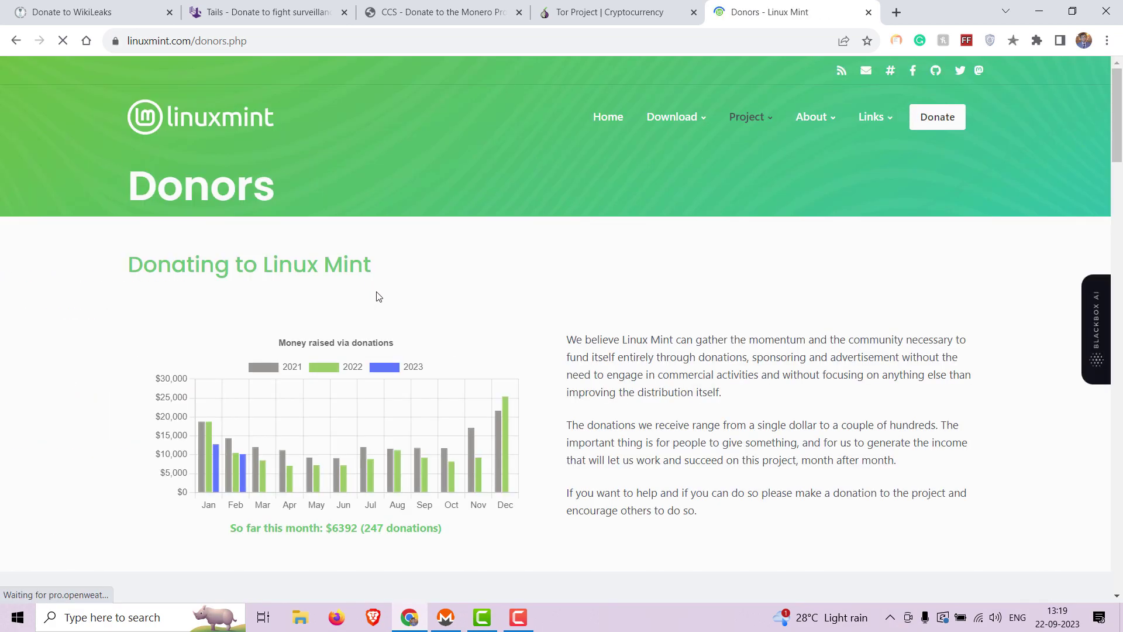
Step: Reveal Linux Mint's XMR donation address under Crypto-currencies, select it, and return to the wallet
scroll(376, 296, down, 5)
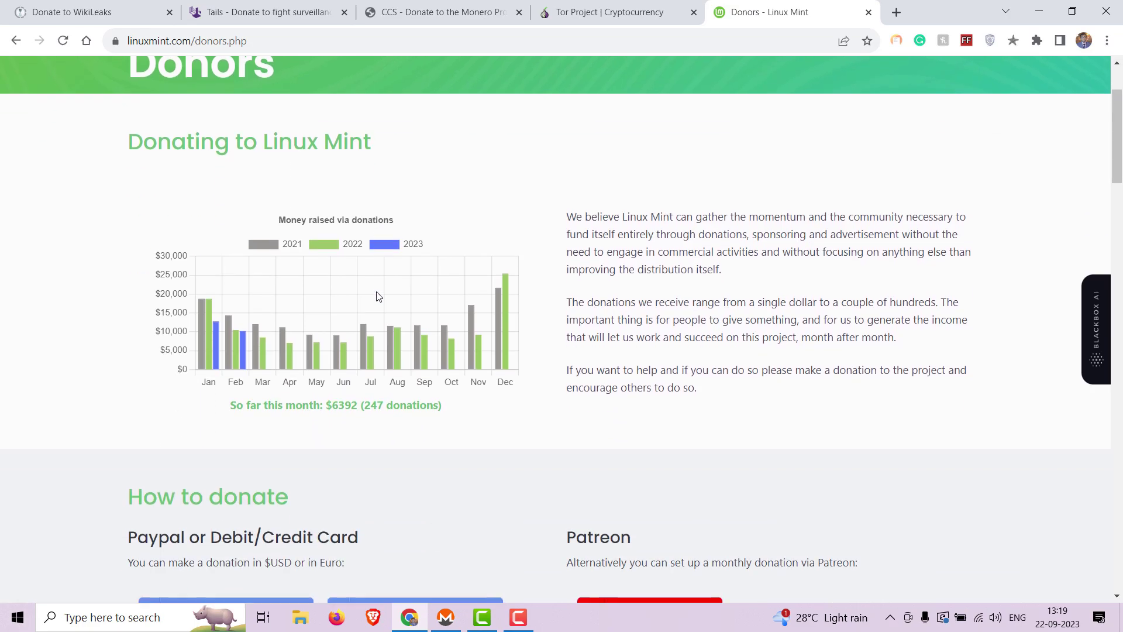
scroll(377, 297, down, 4)
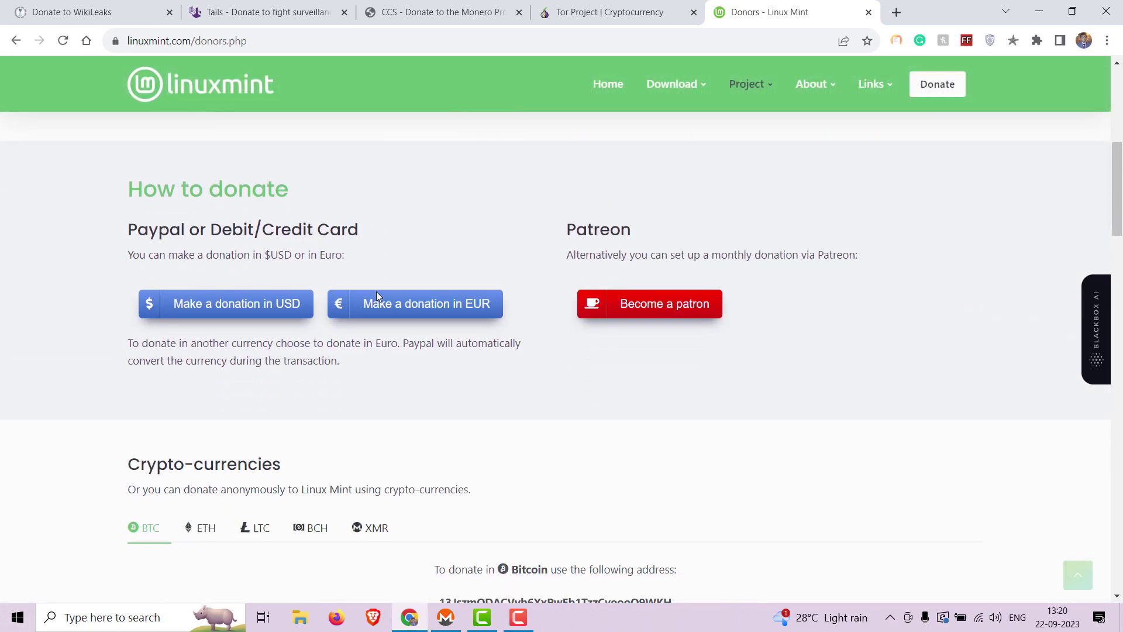
click(374, 358)
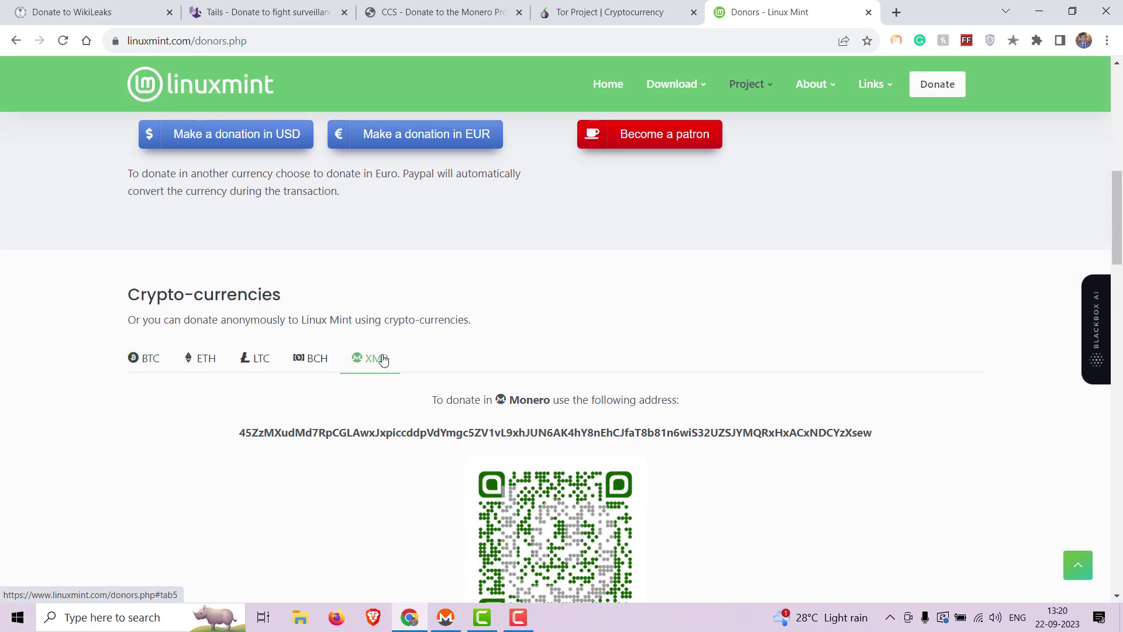
scroll(327, 339, down, 2)
drag(234, 309, 871, 299)
key(ctrl+c)
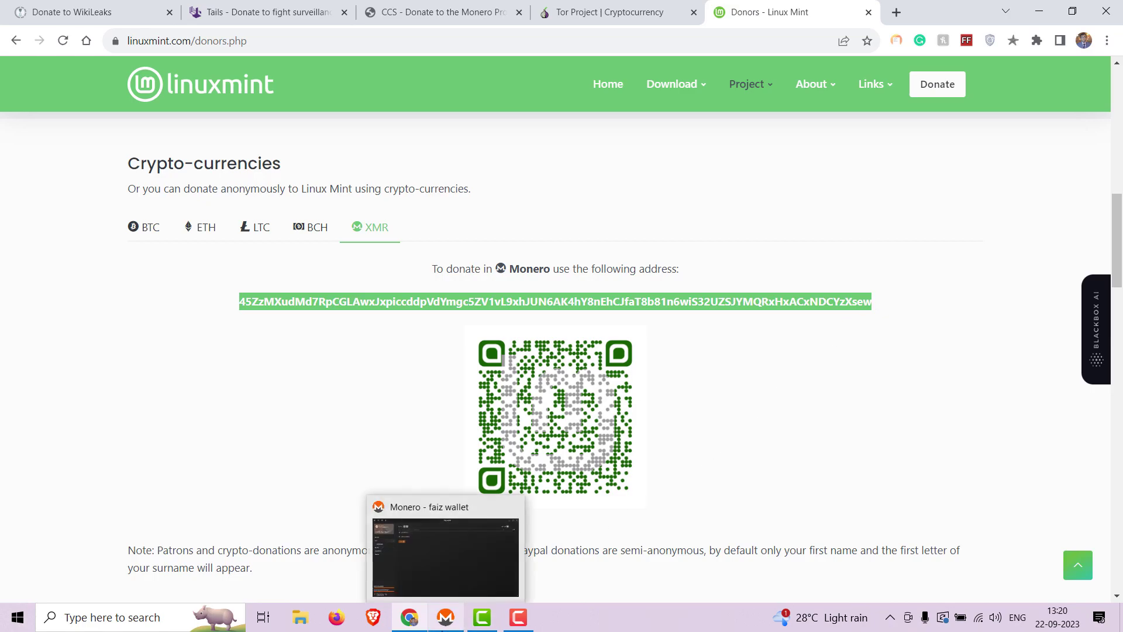
click(444, 620)
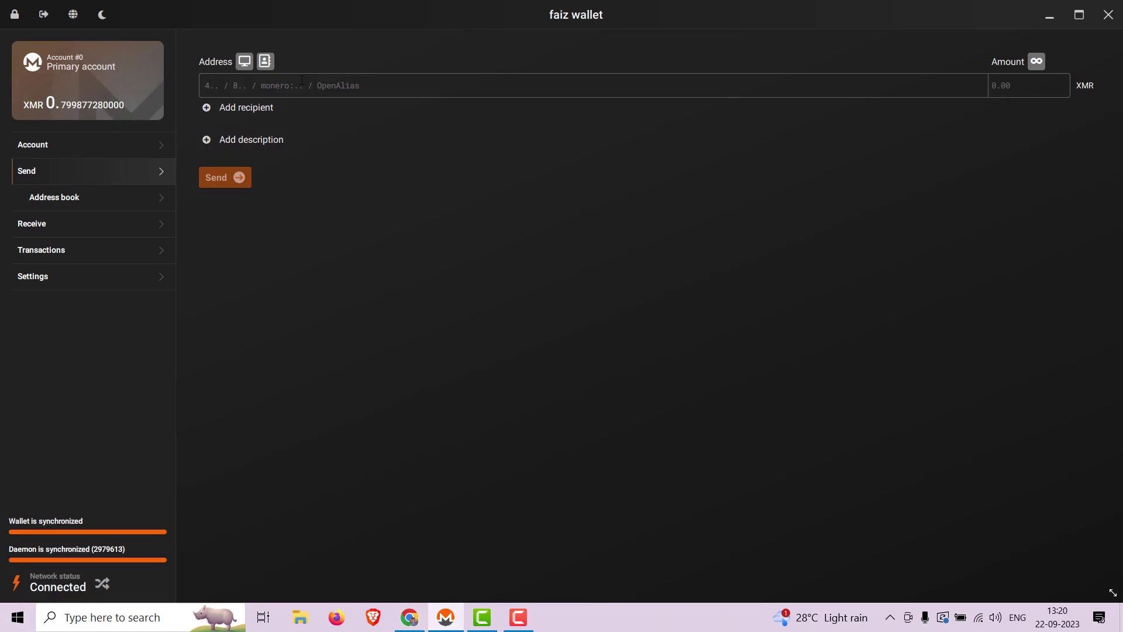
Step: Paste the Linux Mint address as recipient with the description 'Linux Mint'
key(ctrl+v)
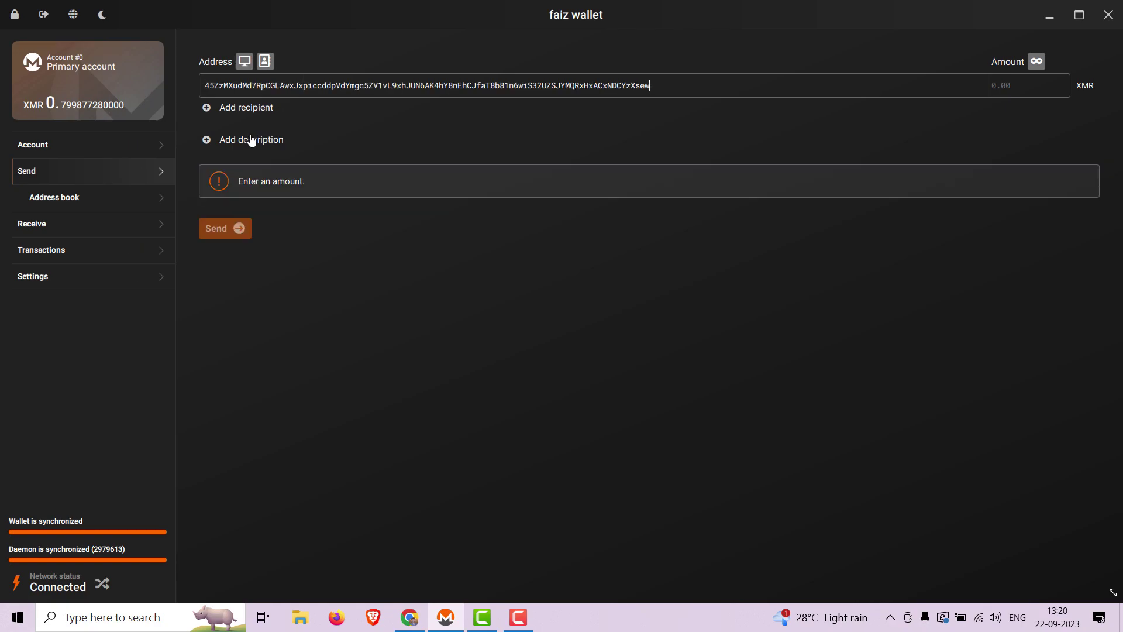
click(244, 142)
text(Linux Mint)
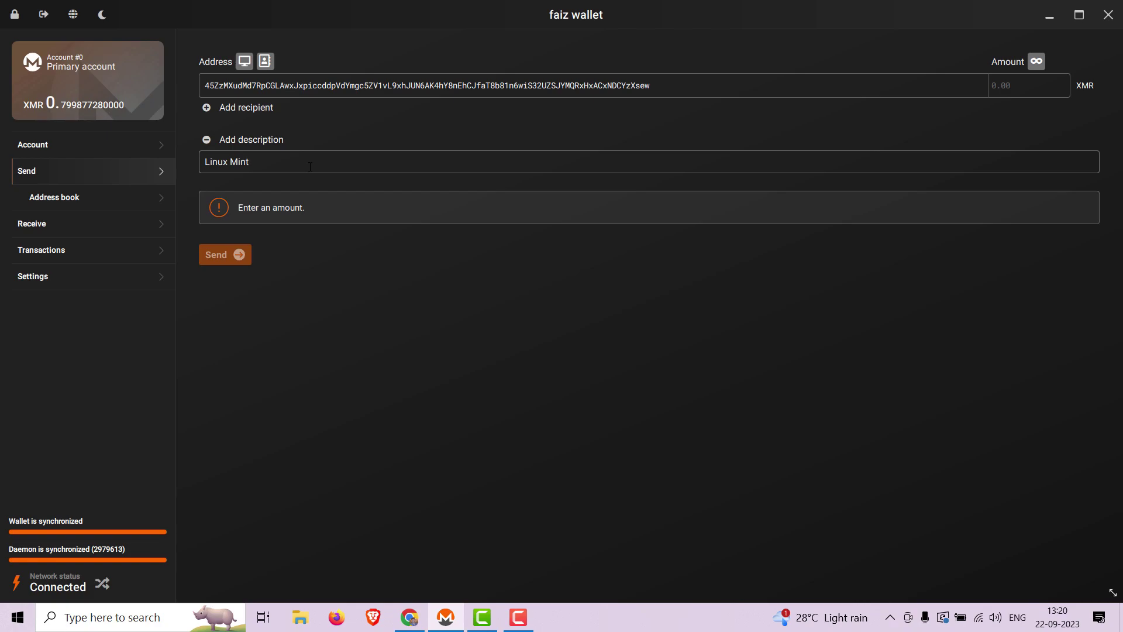
Step: Enter 0.1 XMR as the amount and remove the accidental extra recipient row
click(1000, 90)
text(0)
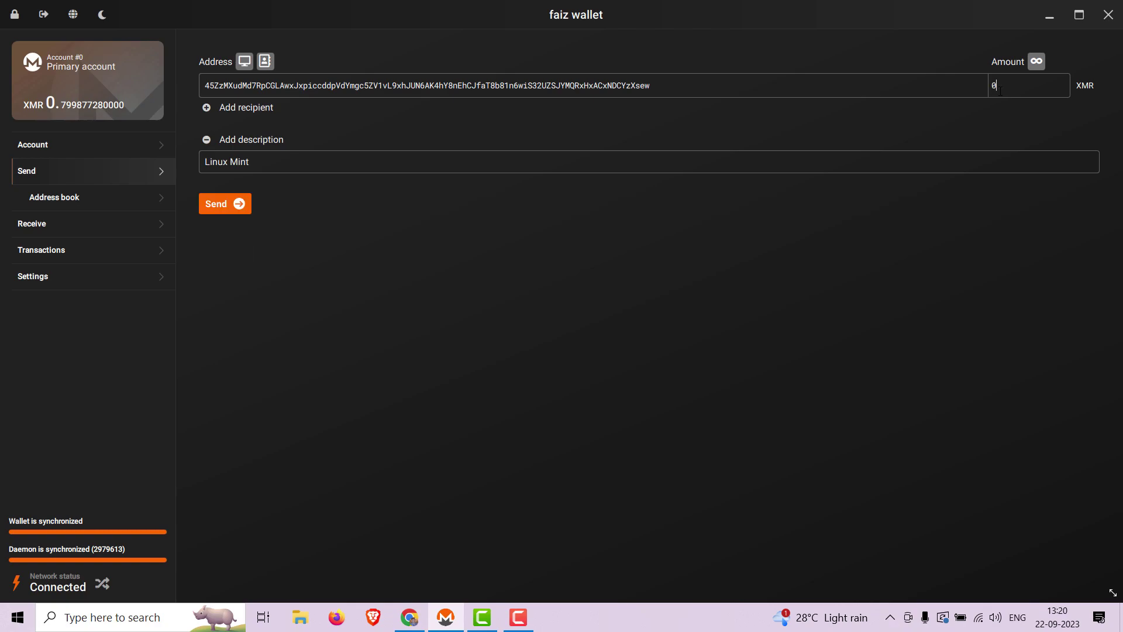
text(.1)
click(245, 108)
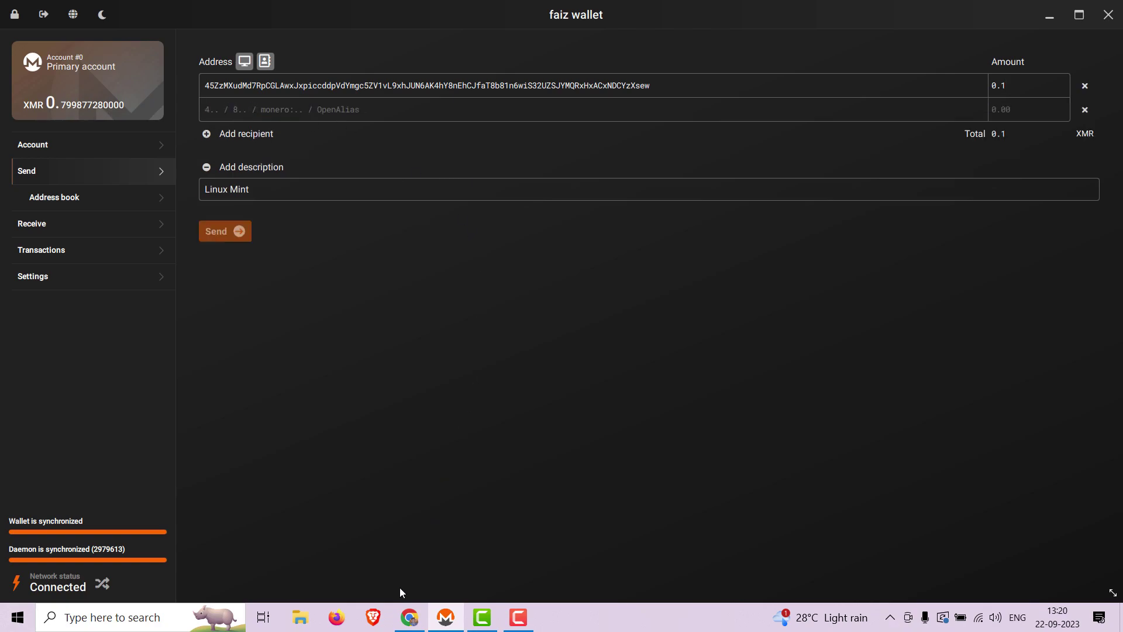
mouse_move(409, 617)
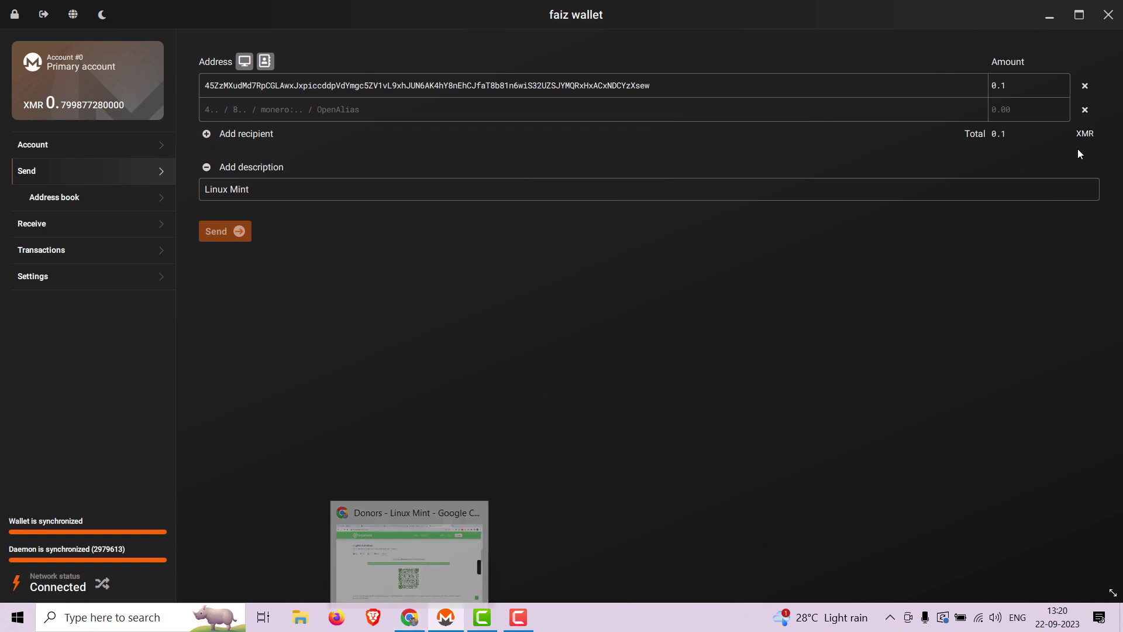
click(1085, 110)
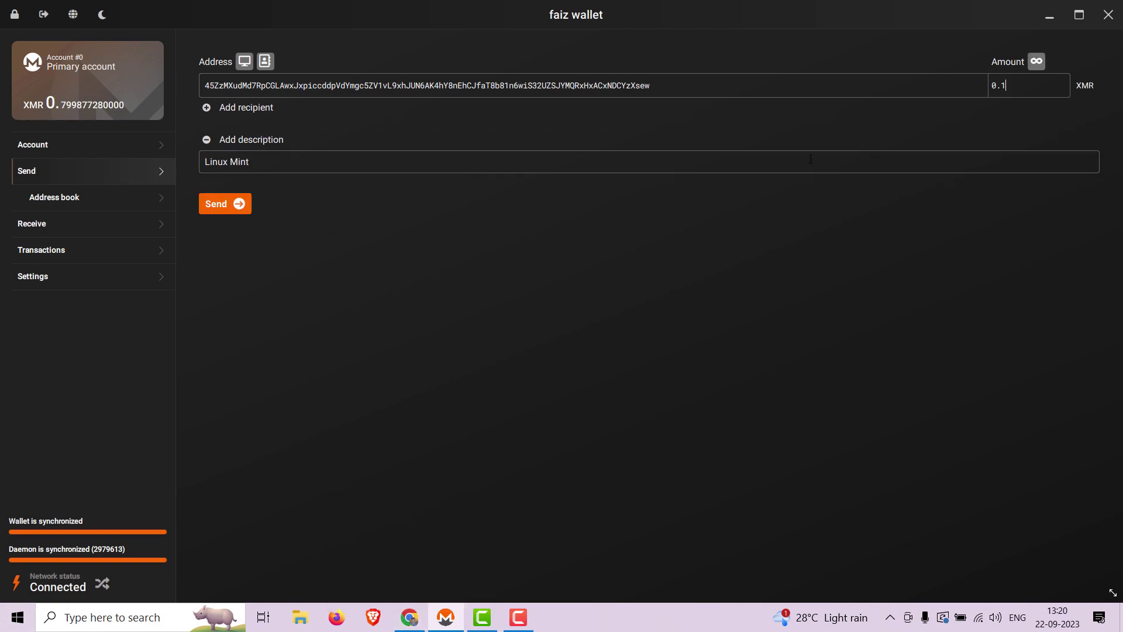
Step: Send the 0.1 XMR Linux Mint donation, confirming with the wallet password, and dismiss the success message
click(214, 204)
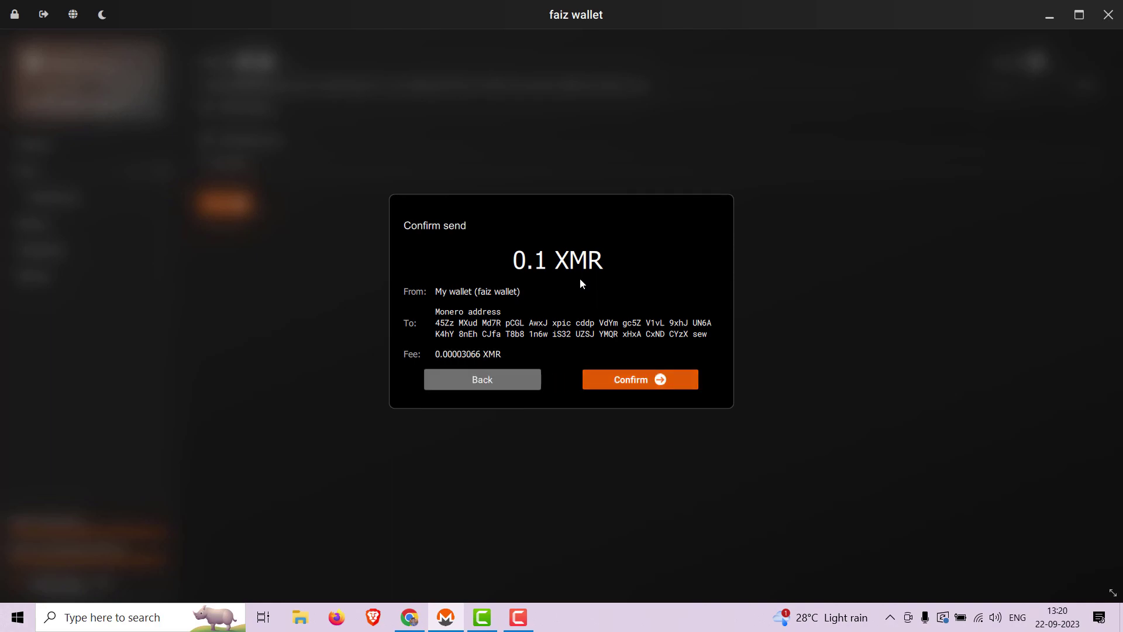
click(639, 385)
text(**********)
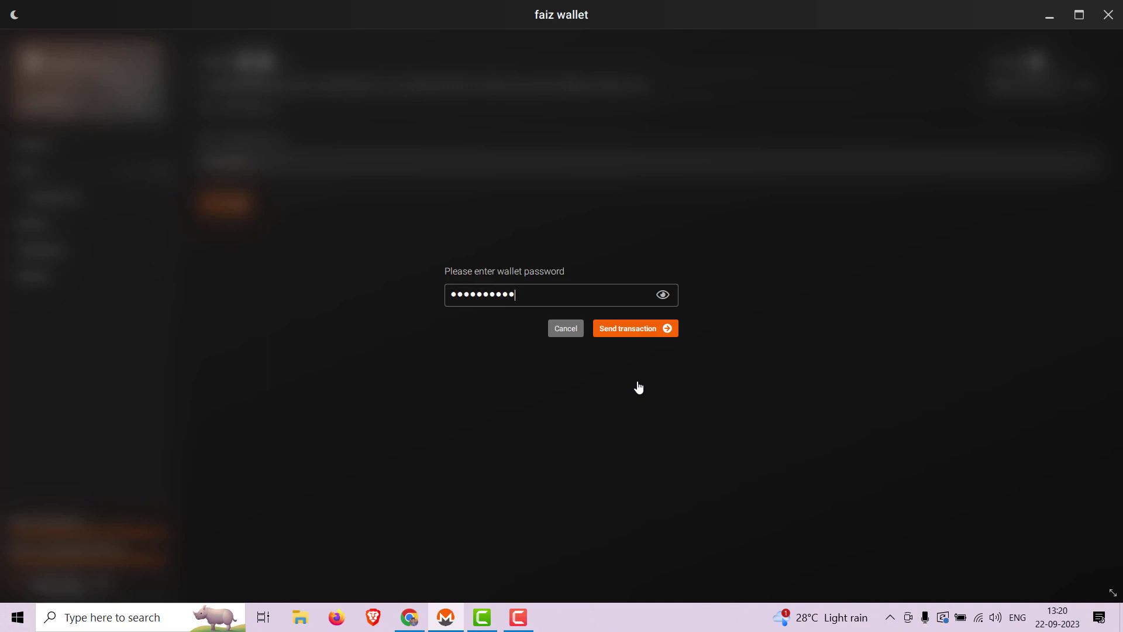
key(Return)
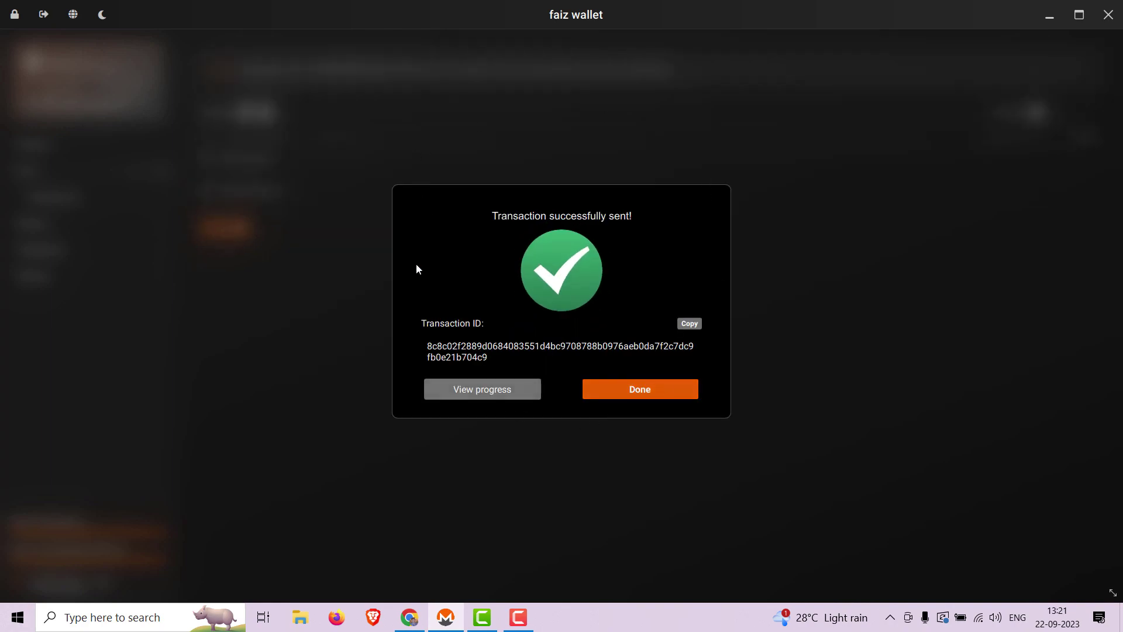
click(667, 390)
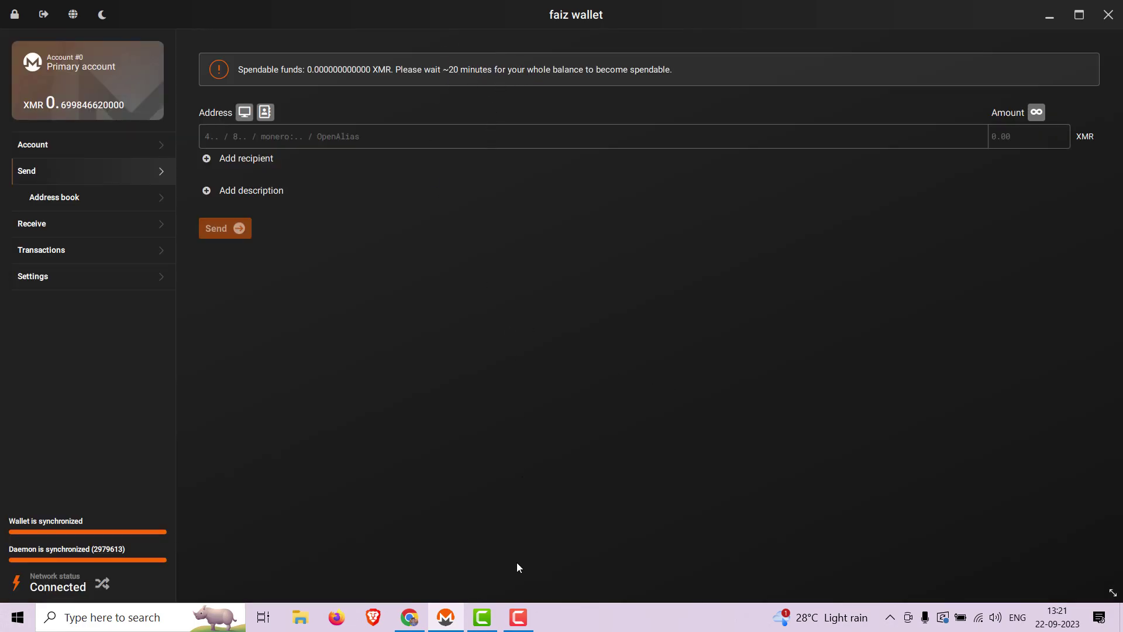
click(518, 617)
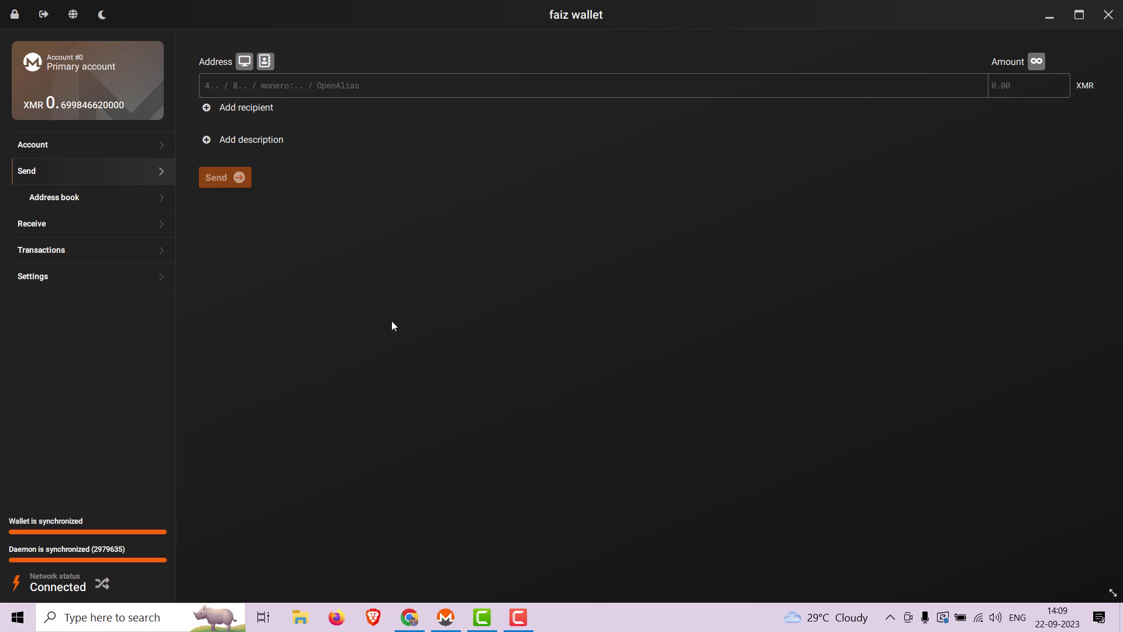
Step: Open the sci-hub.se/donate page in a new Chrome tab
click(409, 617)
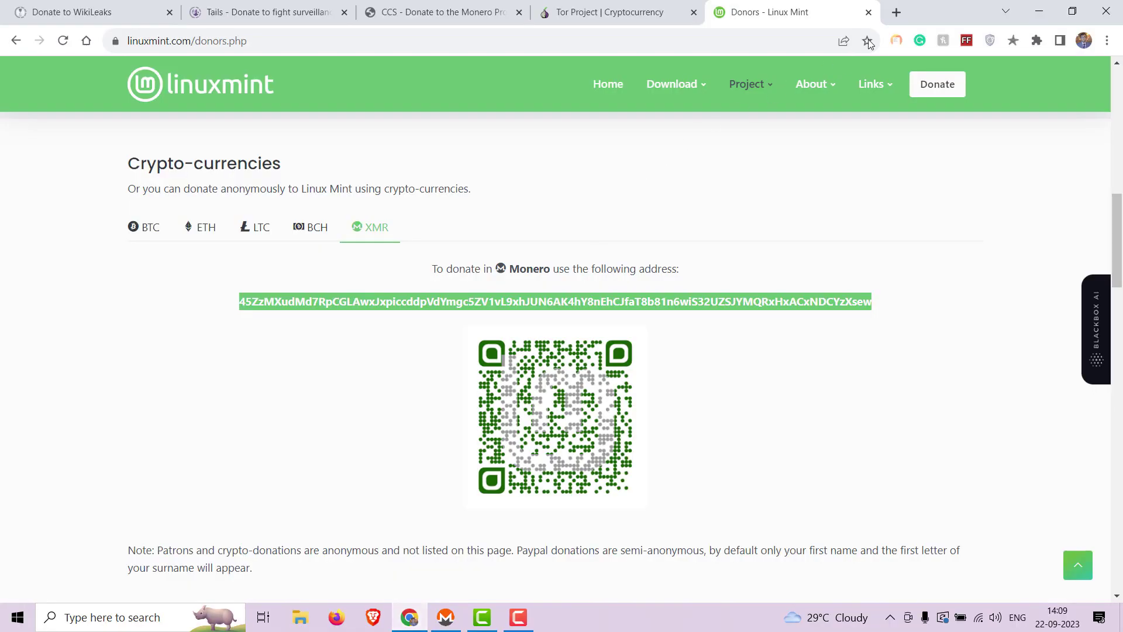
click(903, 16)
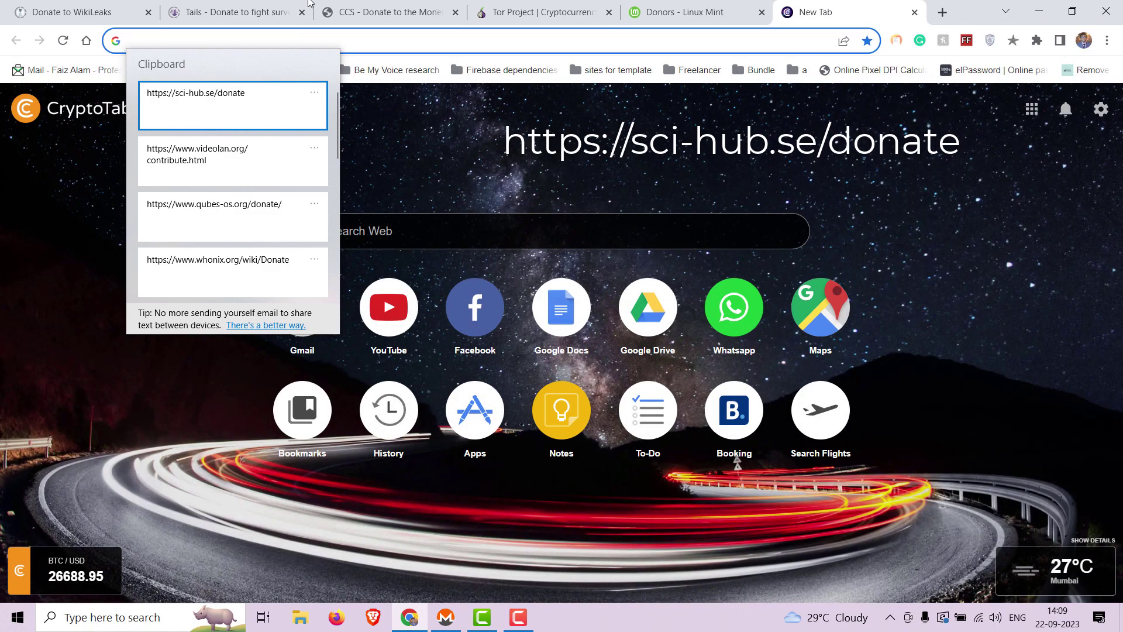
click(182, 128)
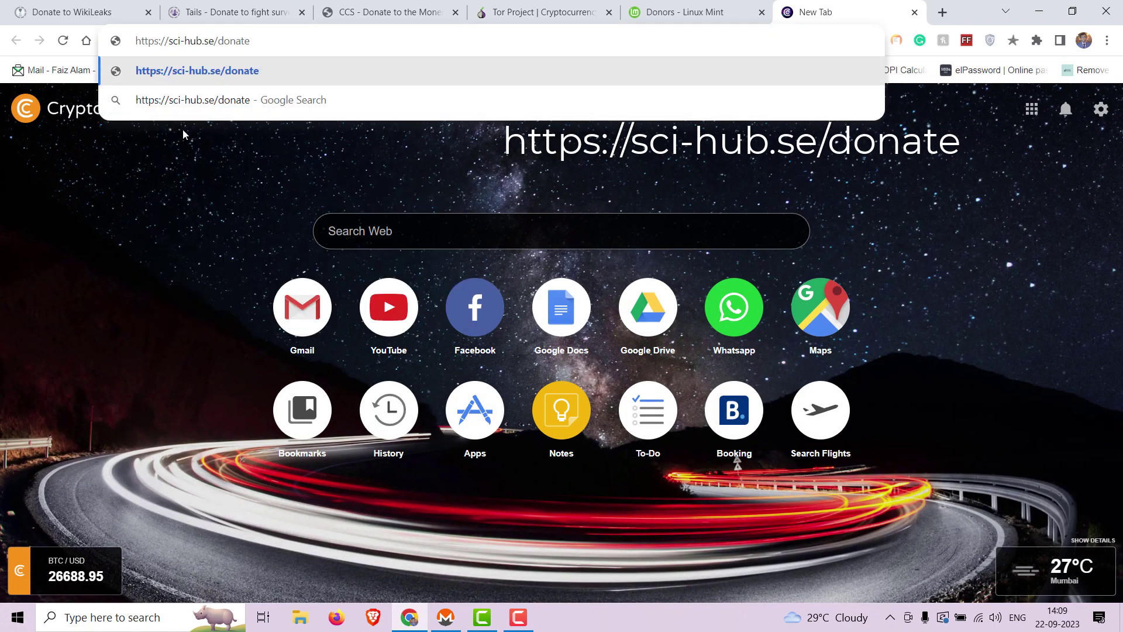
key(Return)
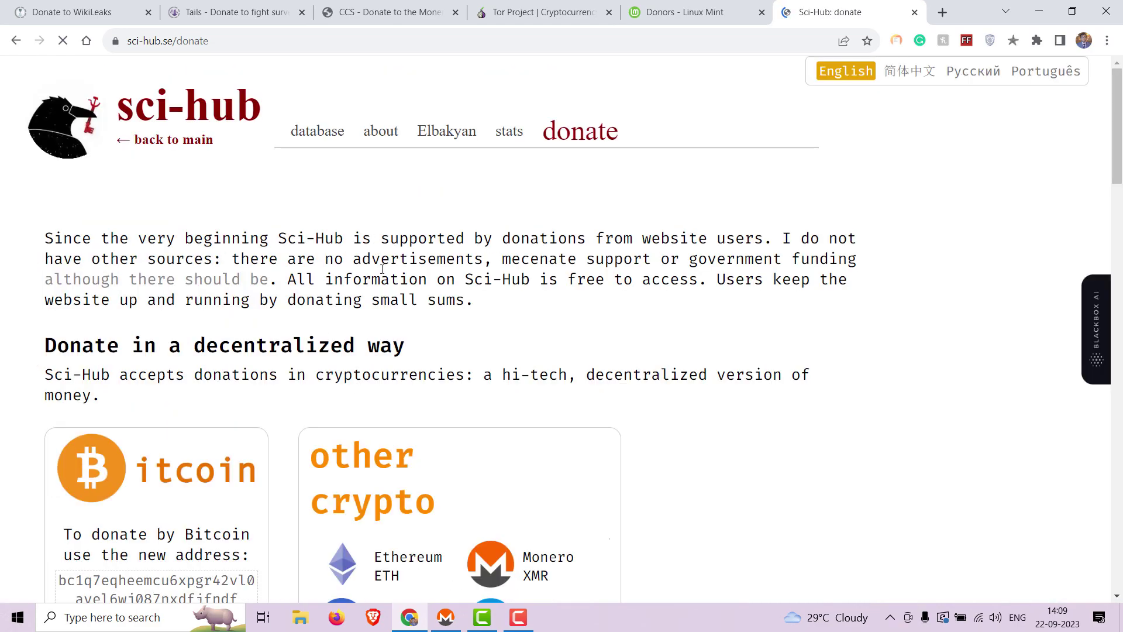
Step: Reveal and select Sci-Hub's Monero donation address, then bring the wallet back
scroll(383, 269, down, 3)
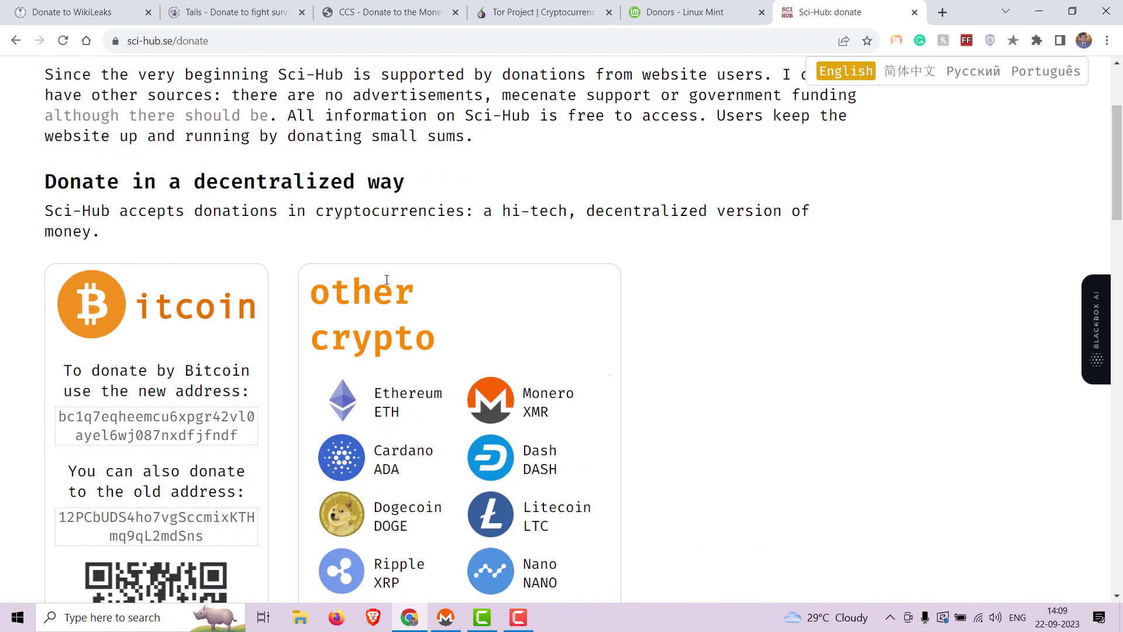
scroll(386, 280, up, 1)
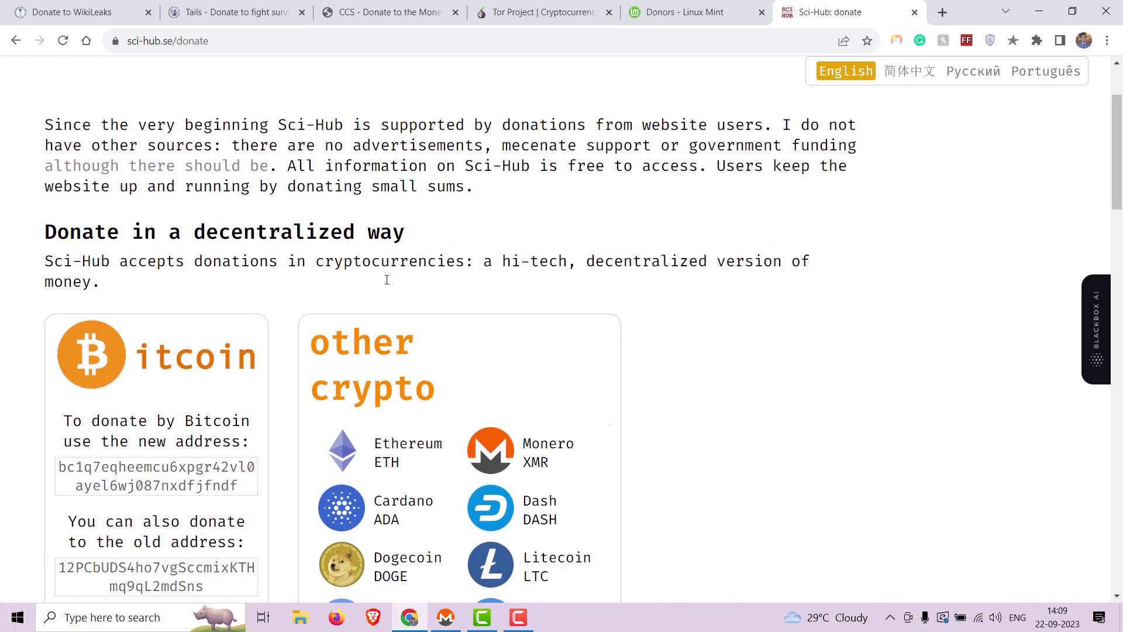
click(571, 456)
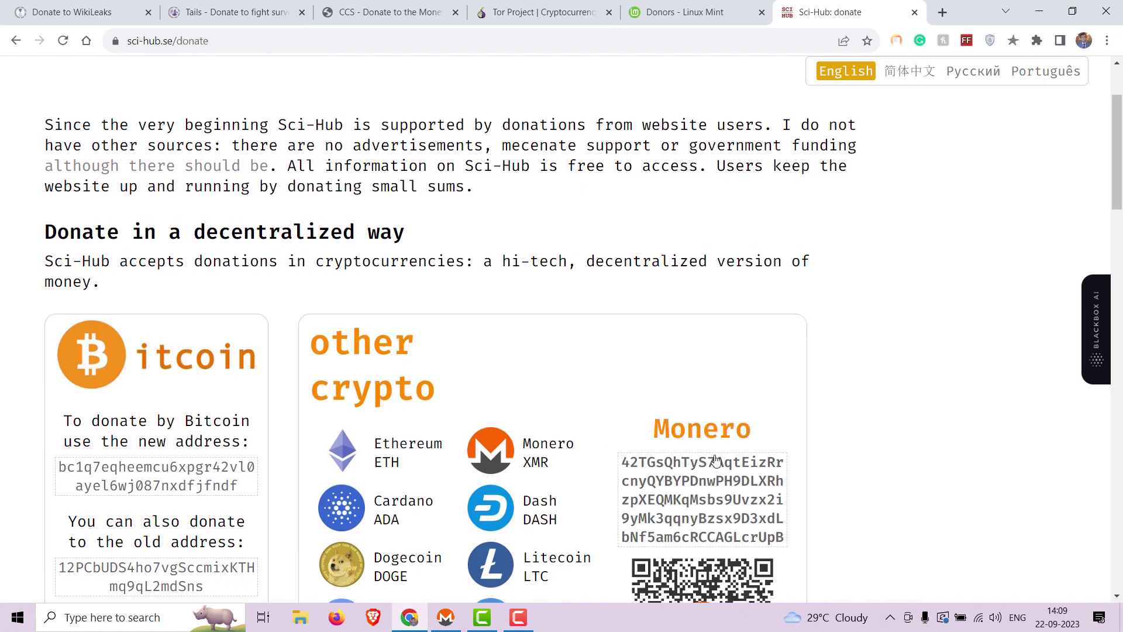
scroll(716, 460, down, 1)
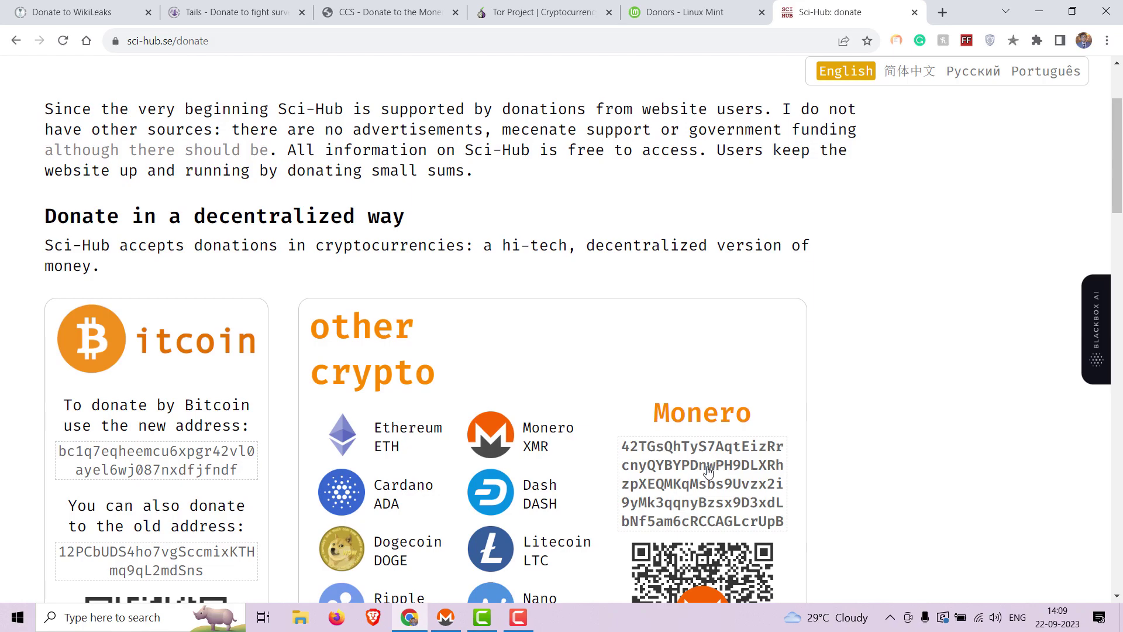
drag(783, 525, 625, 452)
key(ctrl+c)
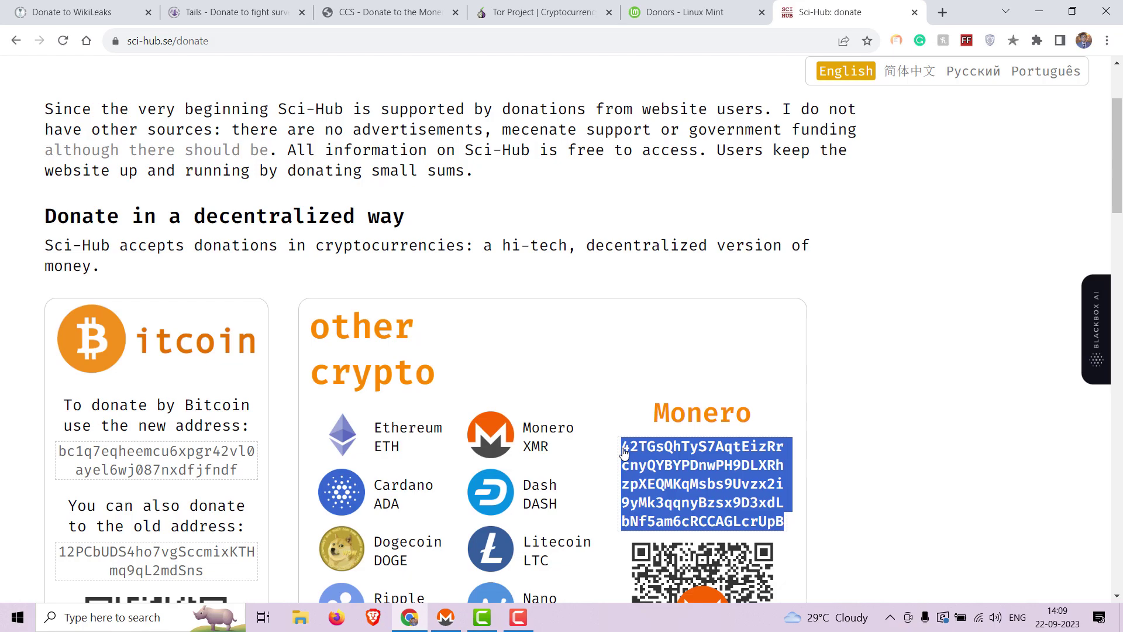
scroll(624, 452, down, 1)
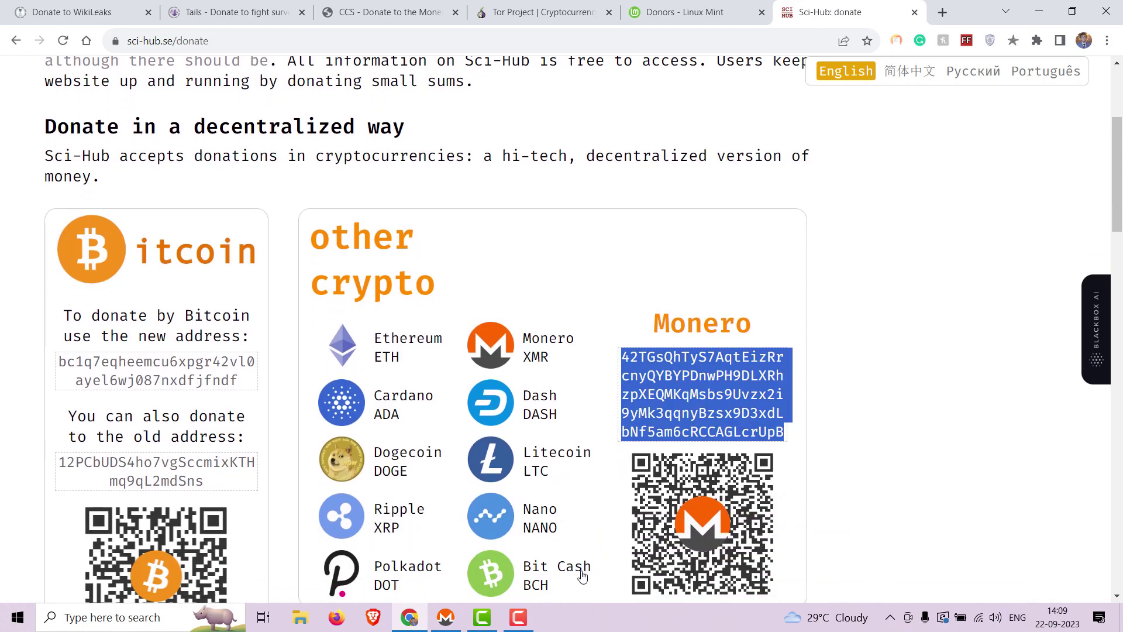
click(446, 617)
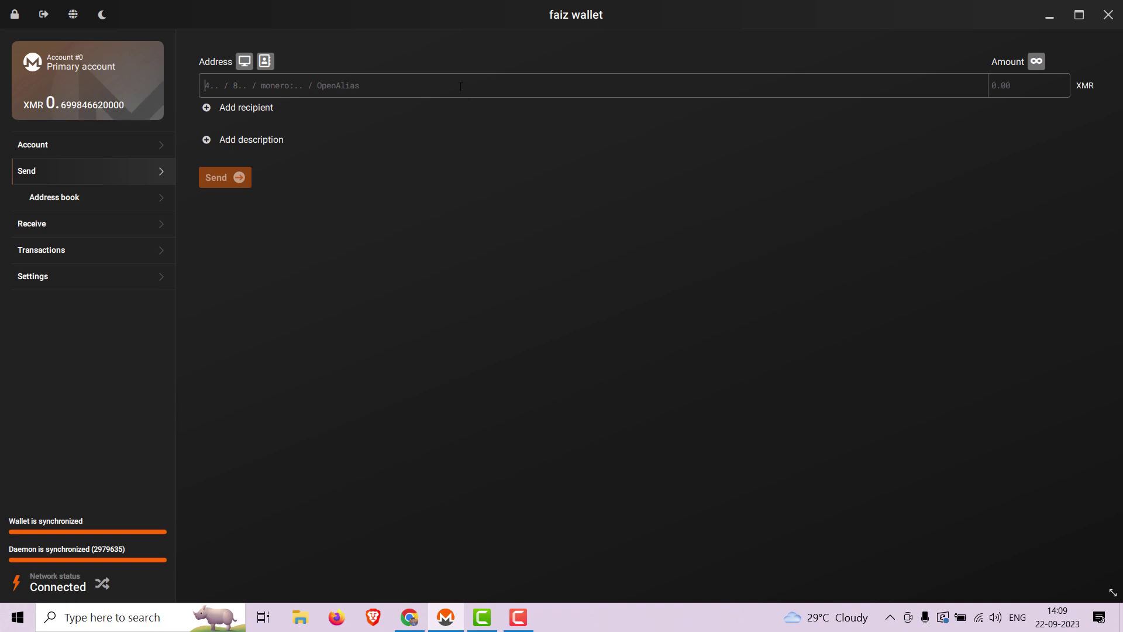
Step: Paste Sci-Hub's address as recipient with the description 'Sci-hub donation'
key(ctrl+v)
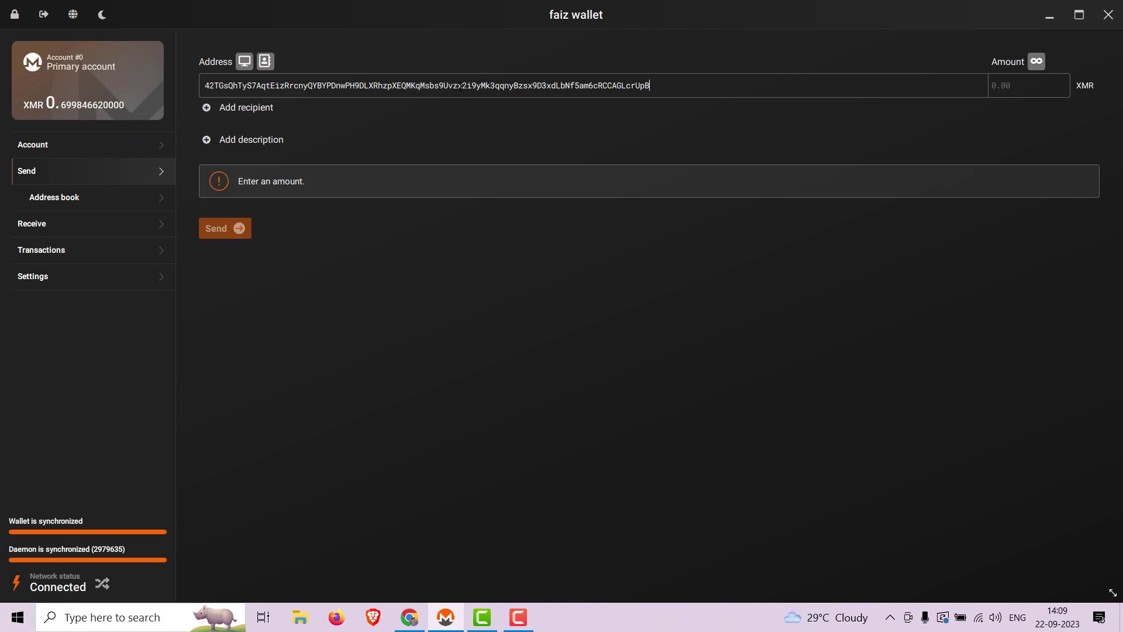
click(279, 139)
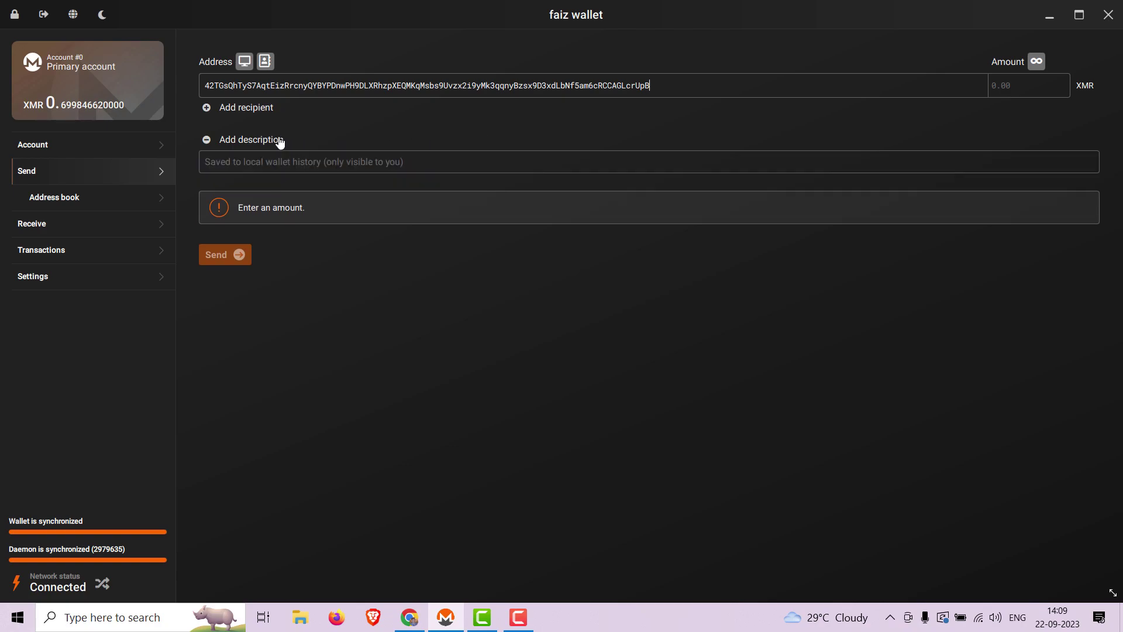
click(276, 156)
text(SC)
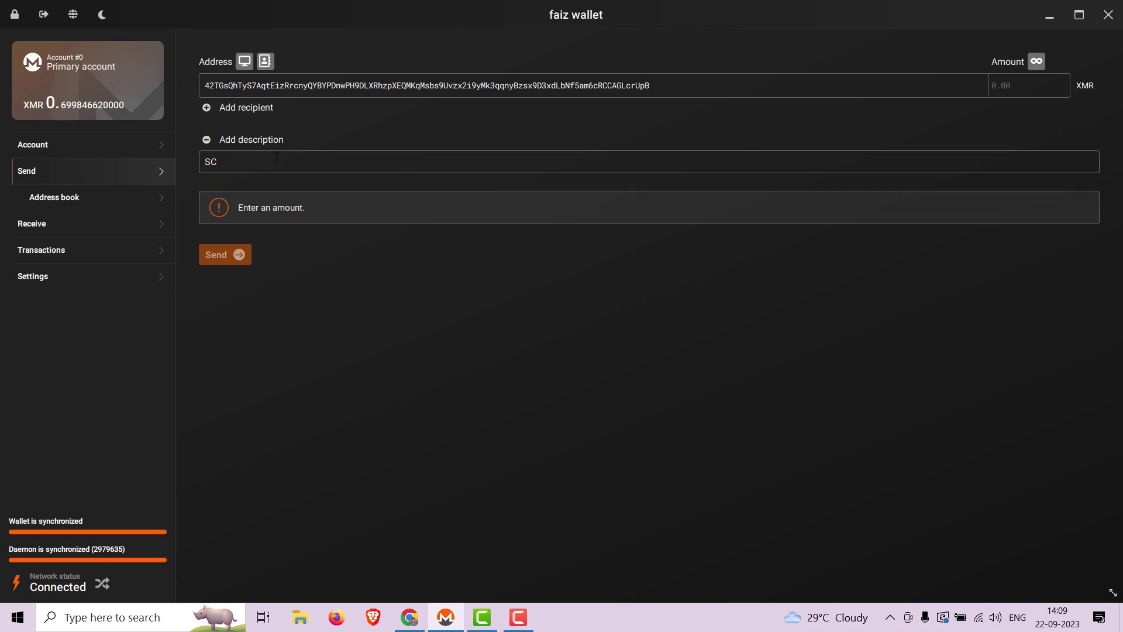
key(BackSpace)
text(ci-hub donation)
Step: Enter 0.1 XMR as the amount and submit the payment for review
click(1047, 77)
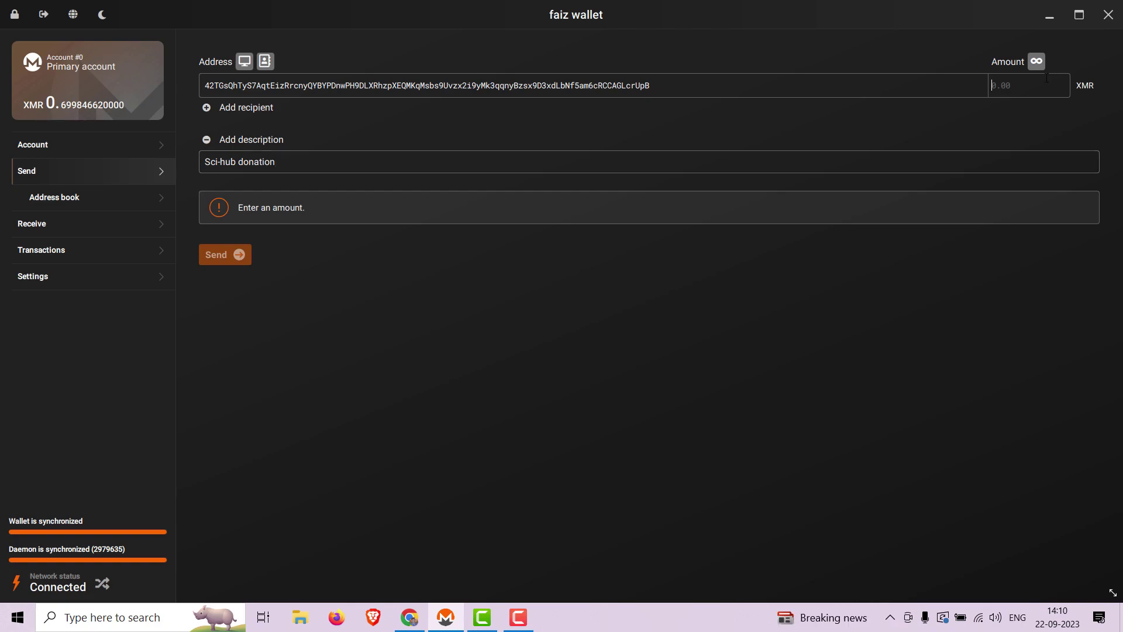
text(0.1)
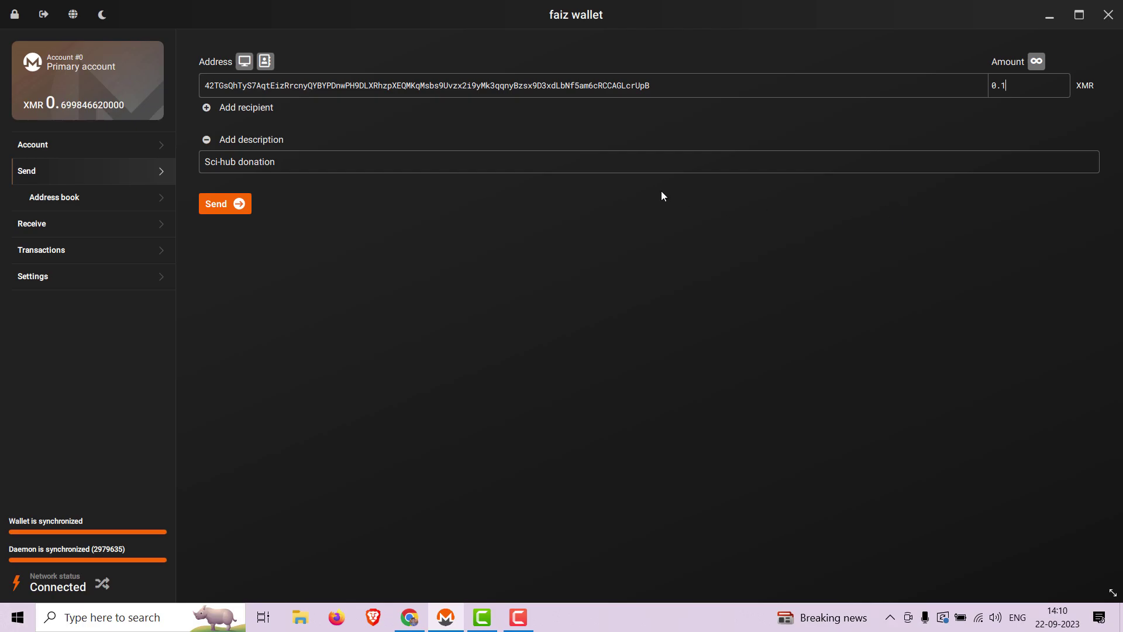
click(246, 203)
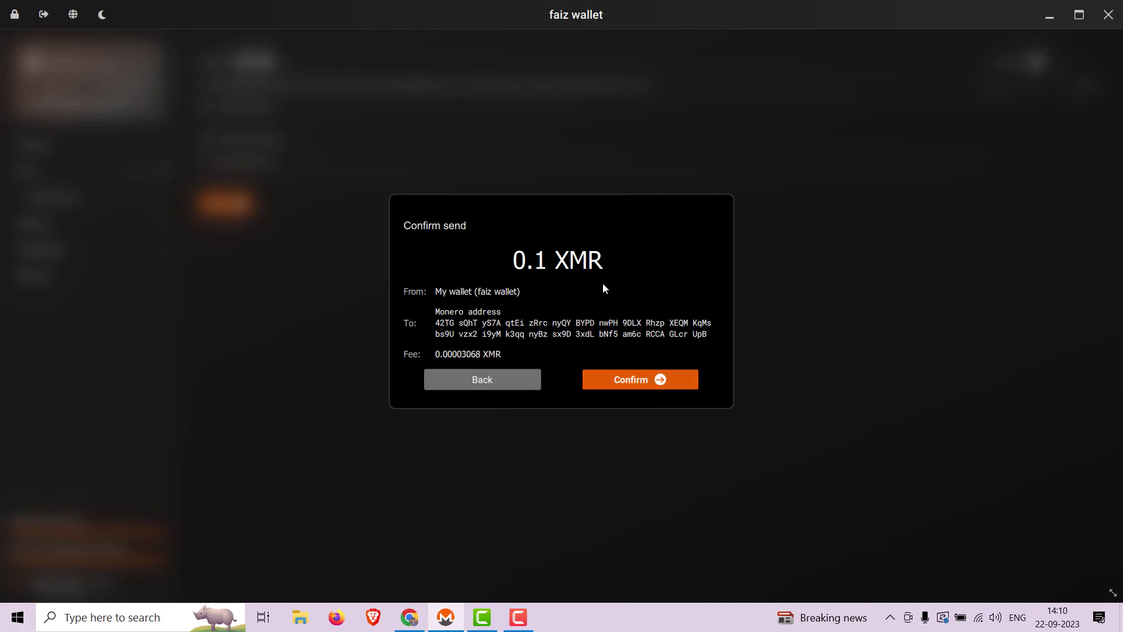
Step: Confirm the 0.1 XMR Sci-Hub payment with the wallet password and dismiss the sent message
click(632, 379)
text(••••)
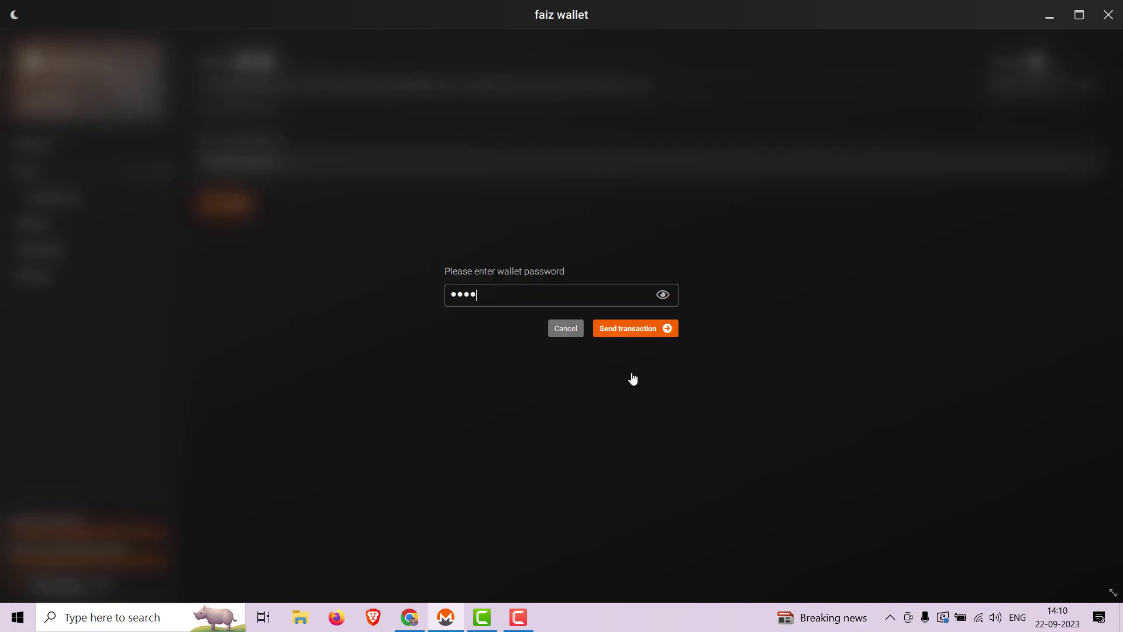
text(••••••)
key(Return)
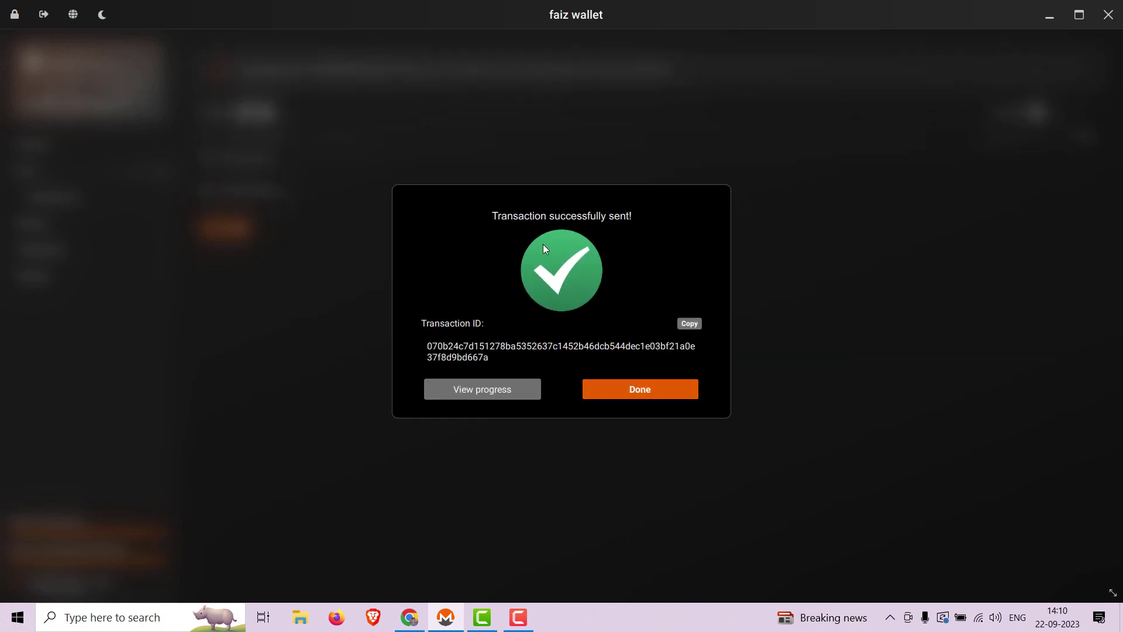
click(624, 397)
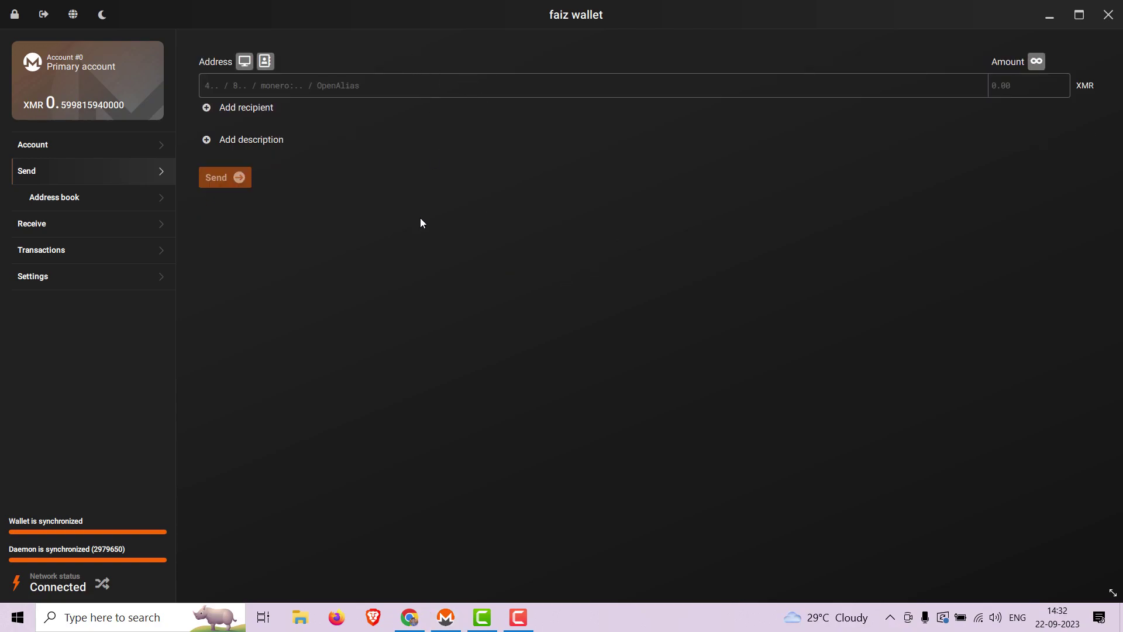
Step: Open videolan.org/contribute.html in a new Chrome tab from clipboard history
click(410, 617)
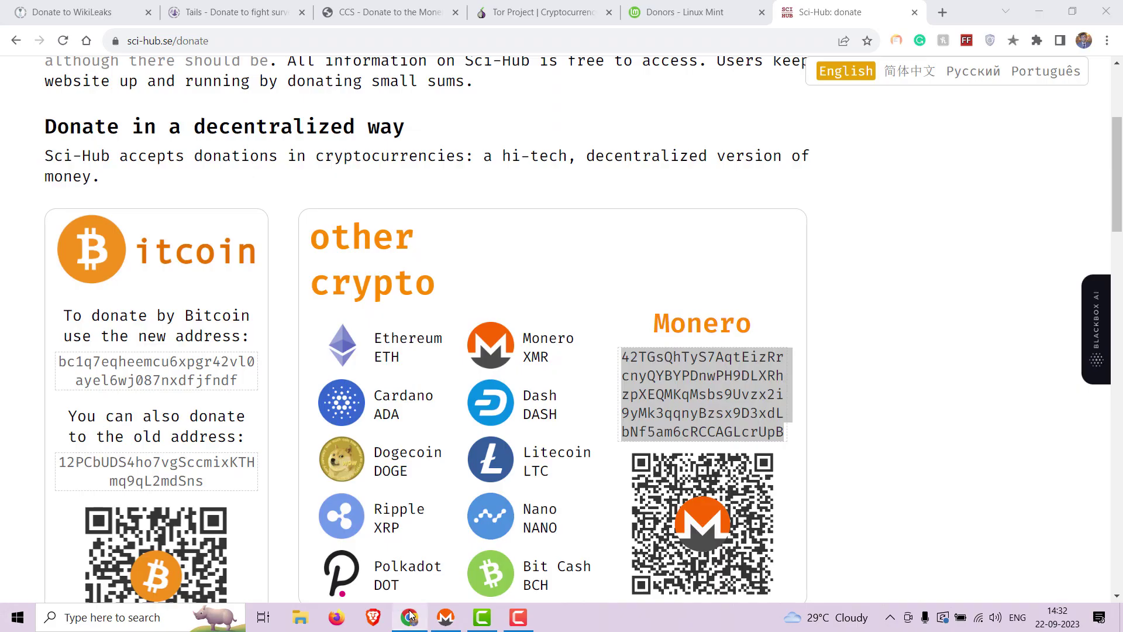
click(944, 10)
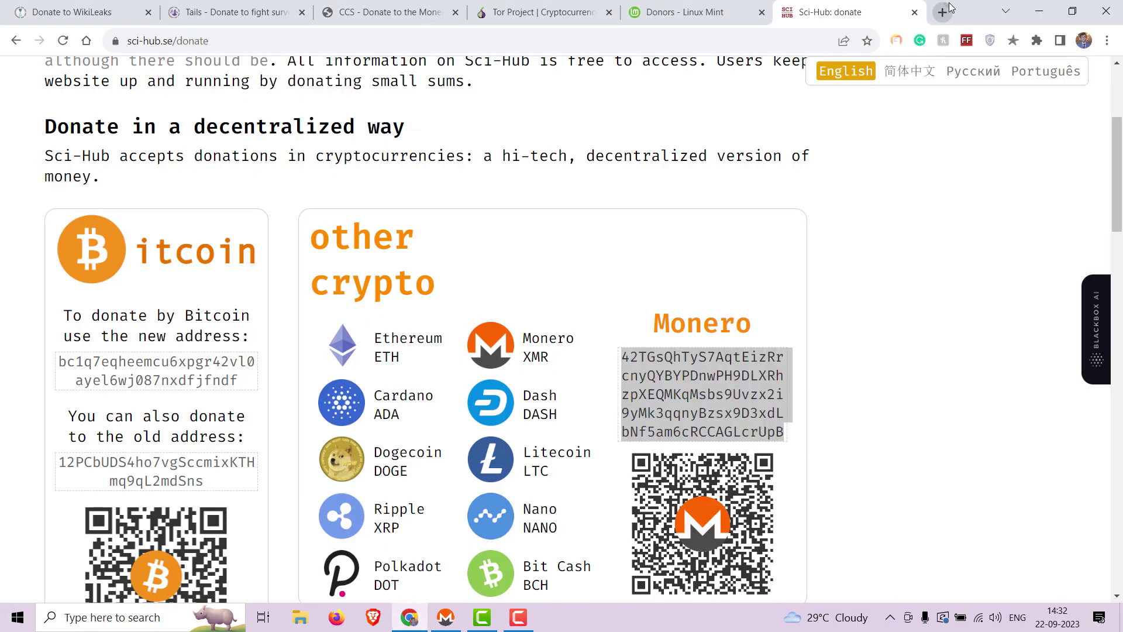
key(super+v)
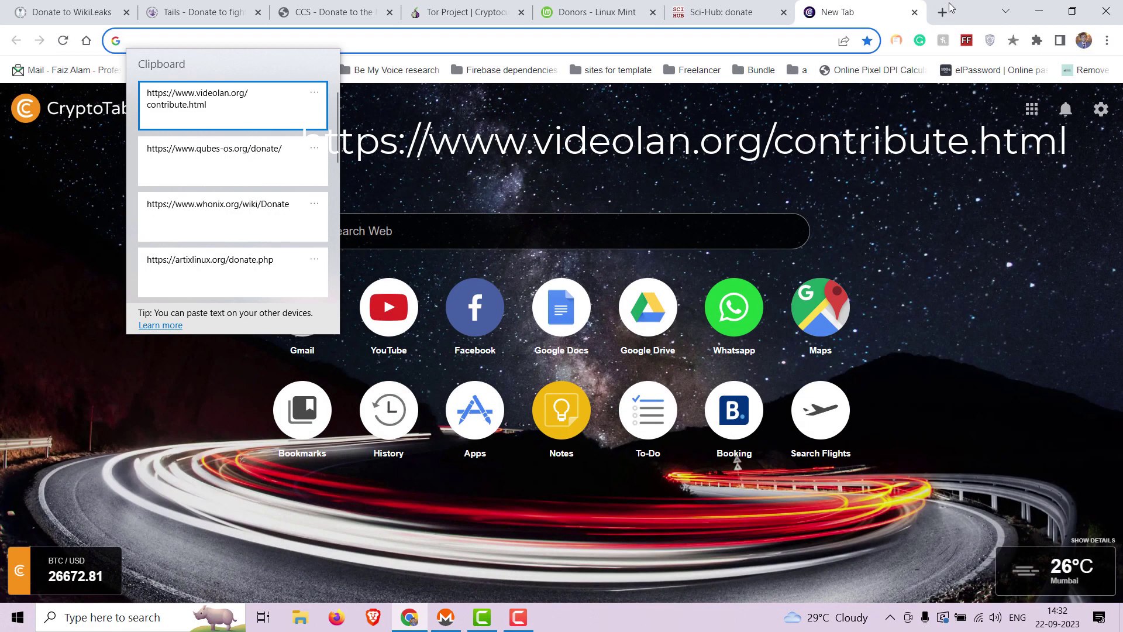
key(Return)
key(Return)
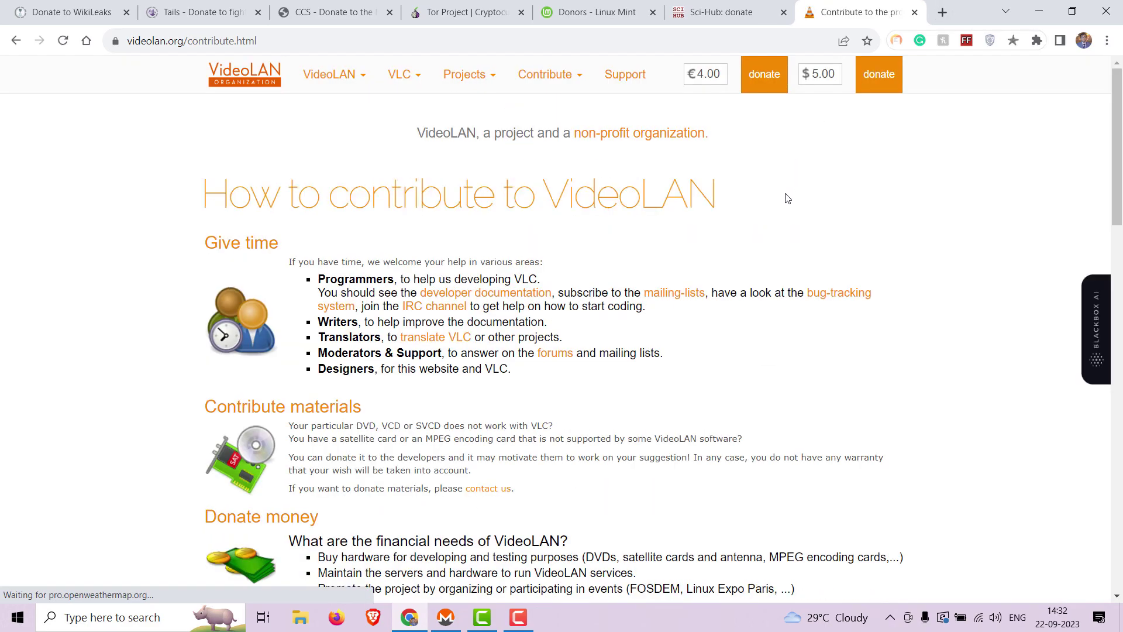
Step: Scroll to and select VideoLAN's Monero donation address, then return to the wallet
scroll(785, 198, down, 4)
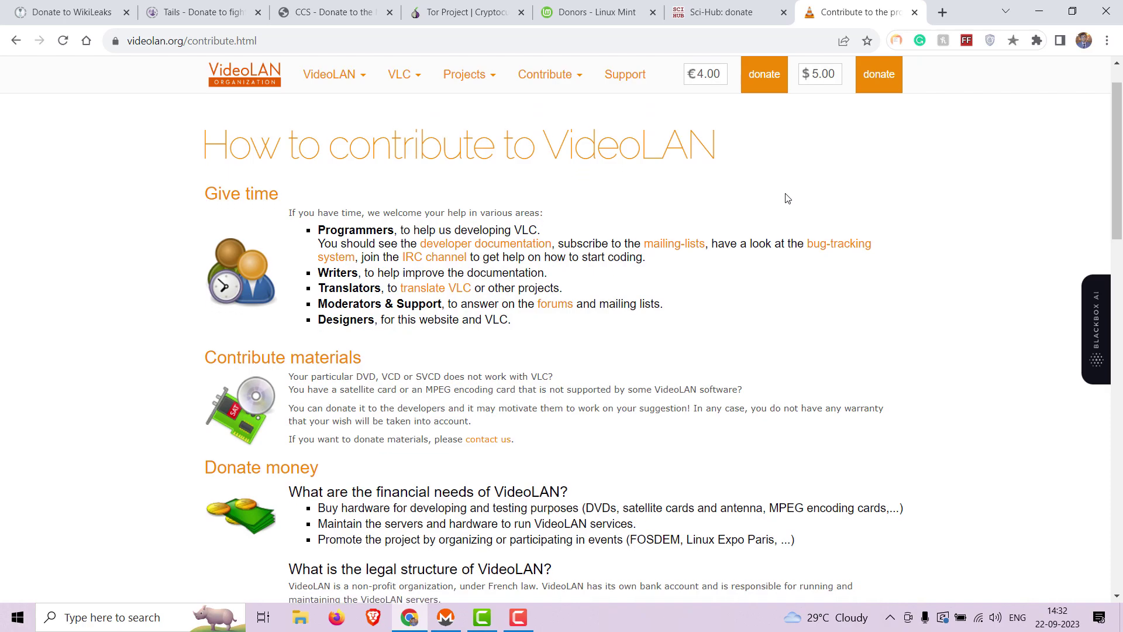
scroll(785, 198, down, 4)
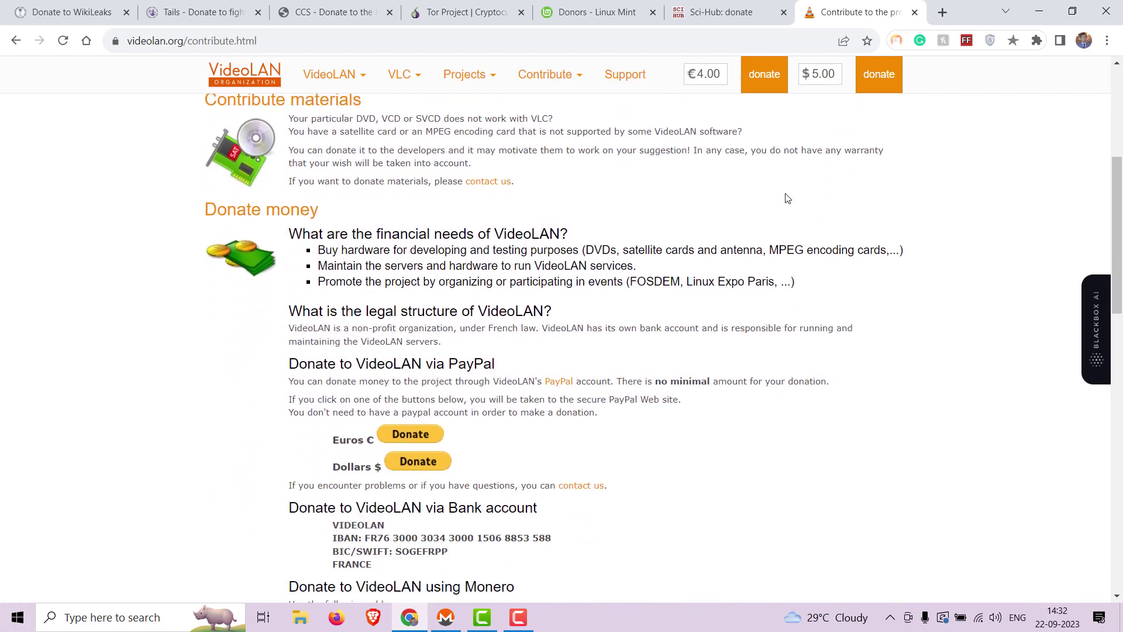
scroll(786, 198, down, 3)
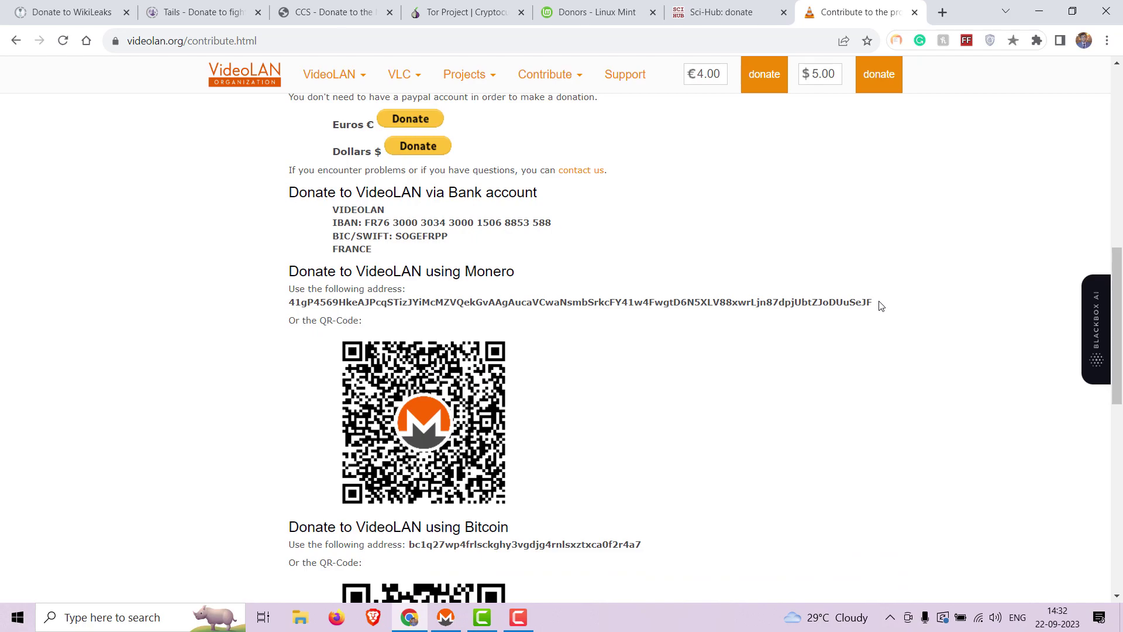
drag(881, 303, 707, 295)
key(ctrl+c)
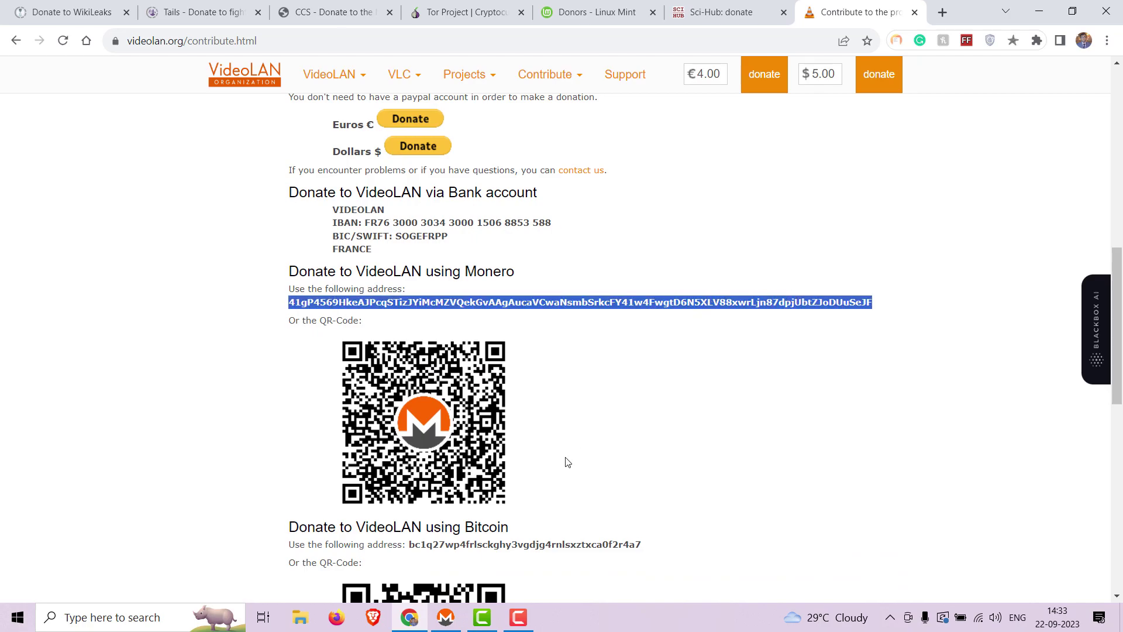
click(446, 618)
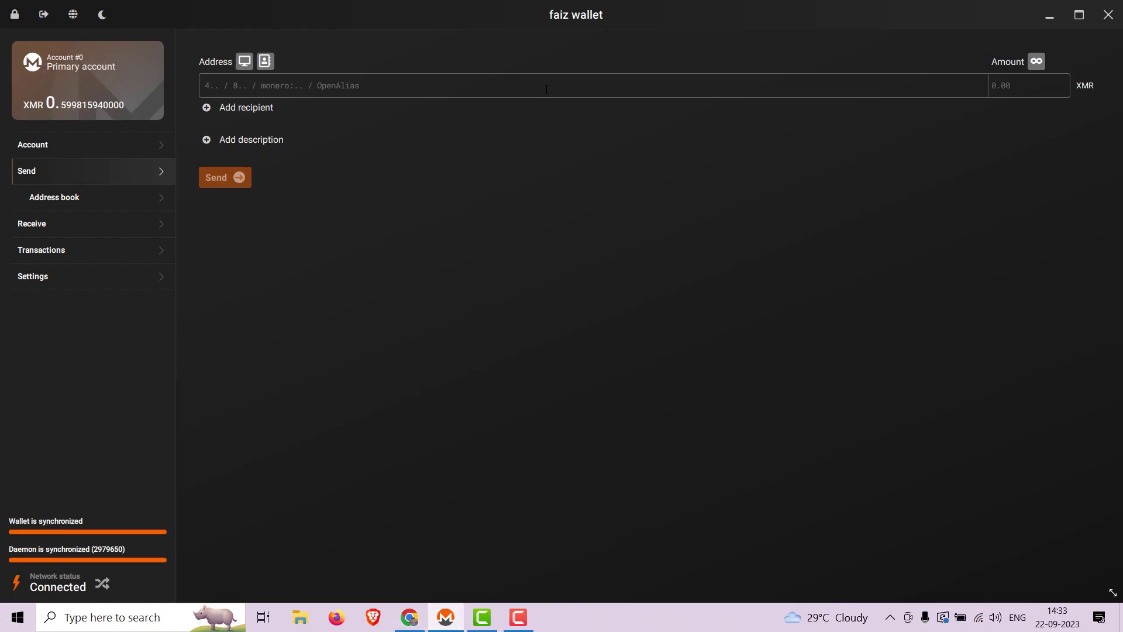
Step: Paste VideoLAN's address, enter 0.1 XMR, describe it 'VLC media player' and submit for review
key(ctrl)
key(ctrl+v)
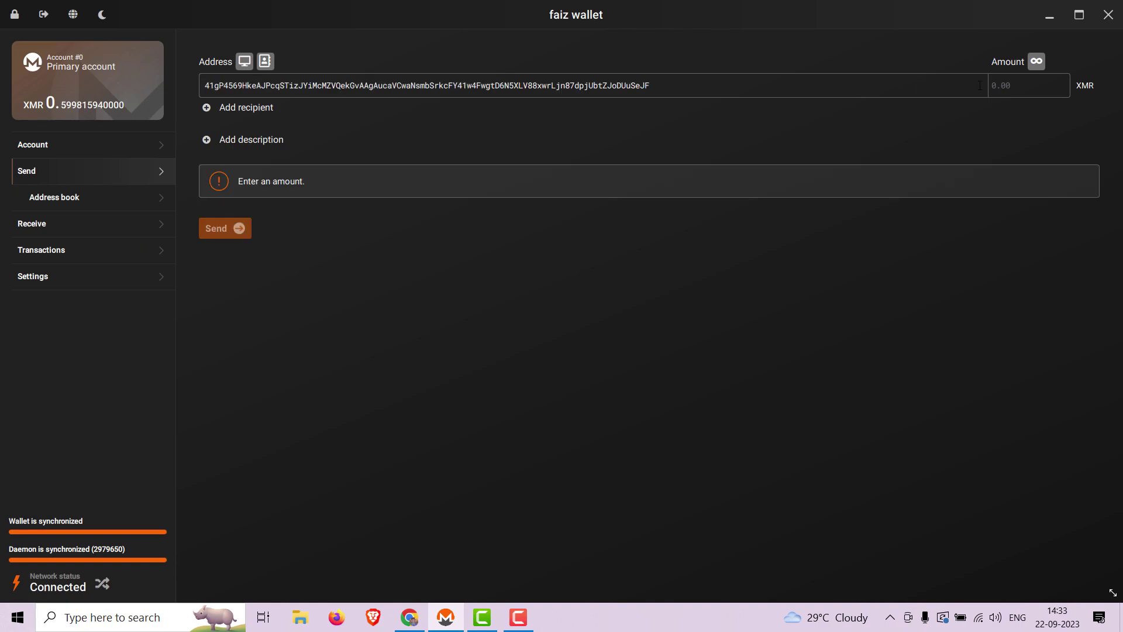
click(1021, 81)
text(0.1)
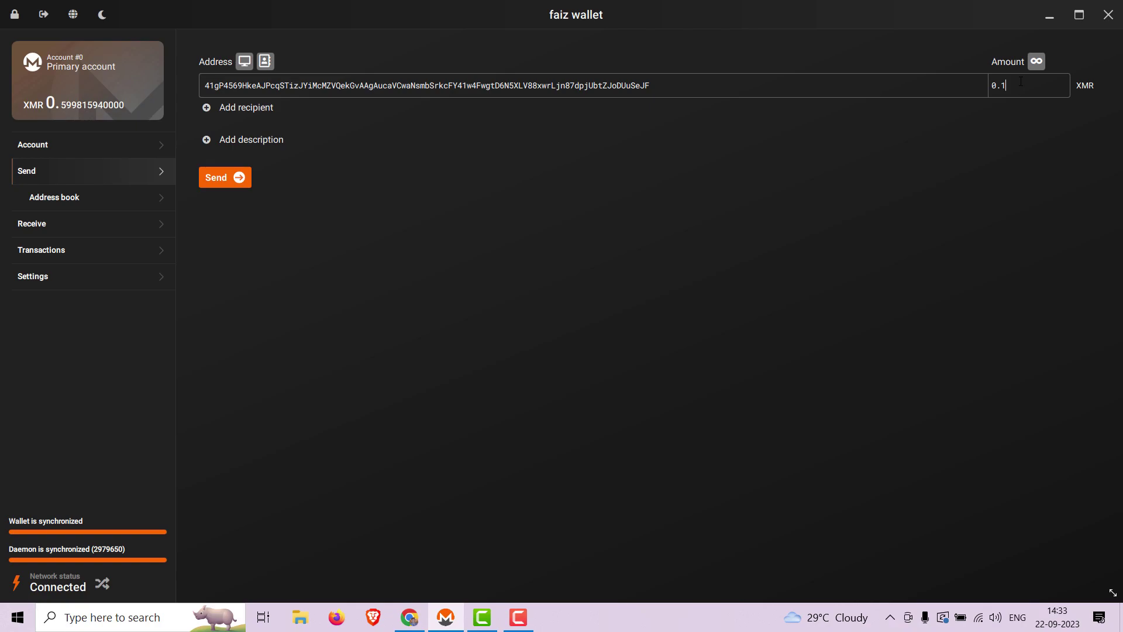
click(250, 138)
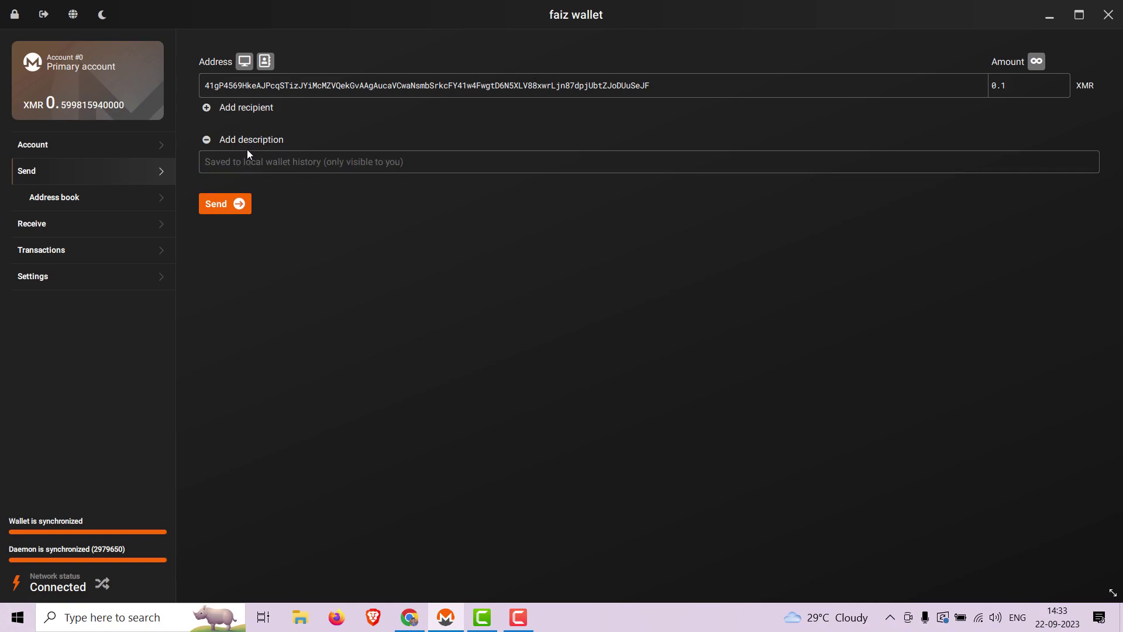
text(VL)
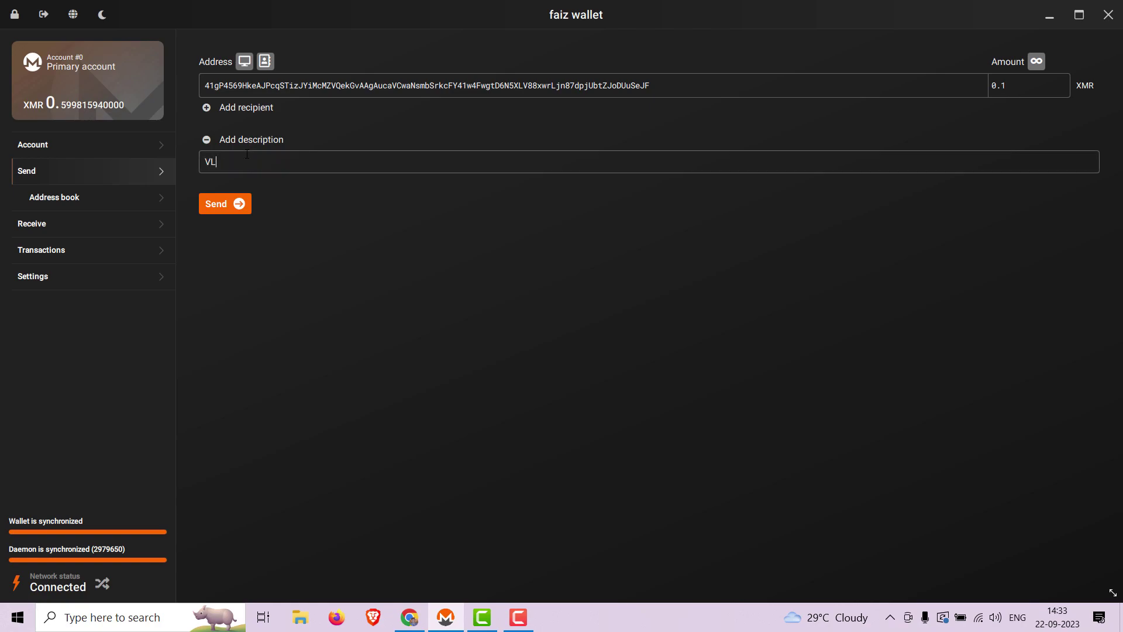
text(C media player)
click(232, 210)
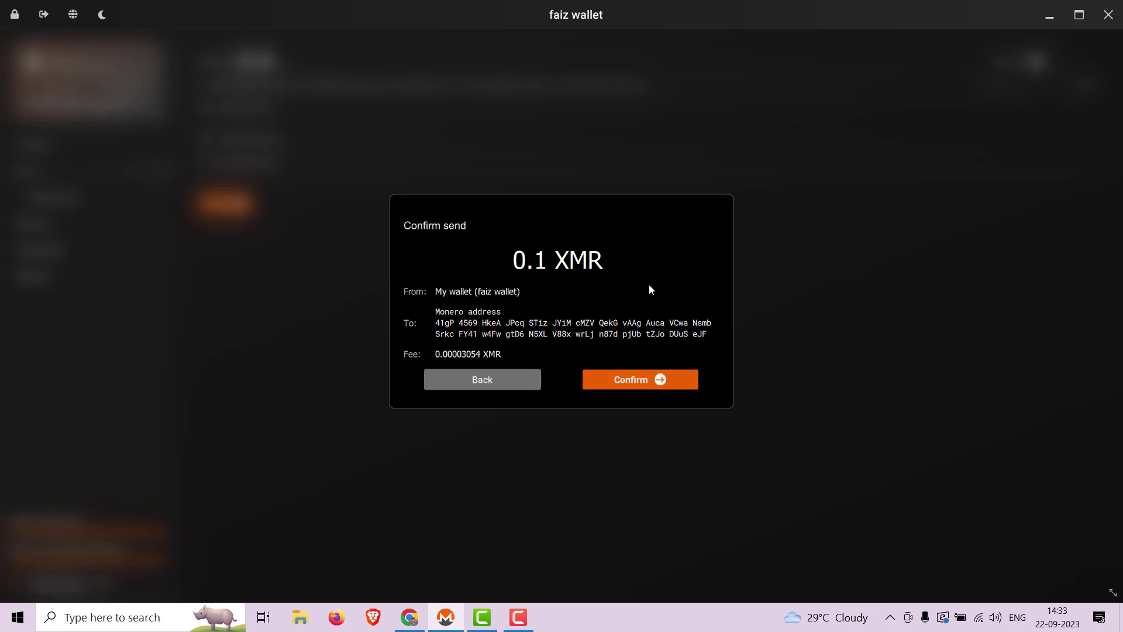
Step: Confirm the 0.1 XMR VideoLAN payment with the wallet password and broadcast it, leaving 0.4997854 XMR
click(626, 380)
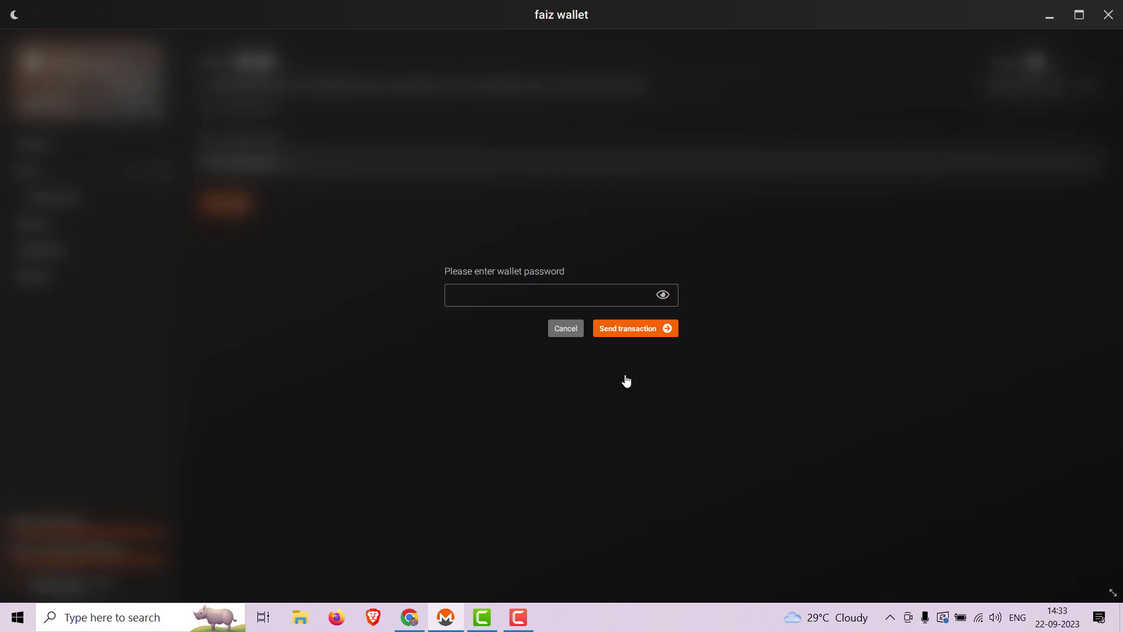
text(••)
key(BackSpace)
key(BackSpace)
text(••••••••••)
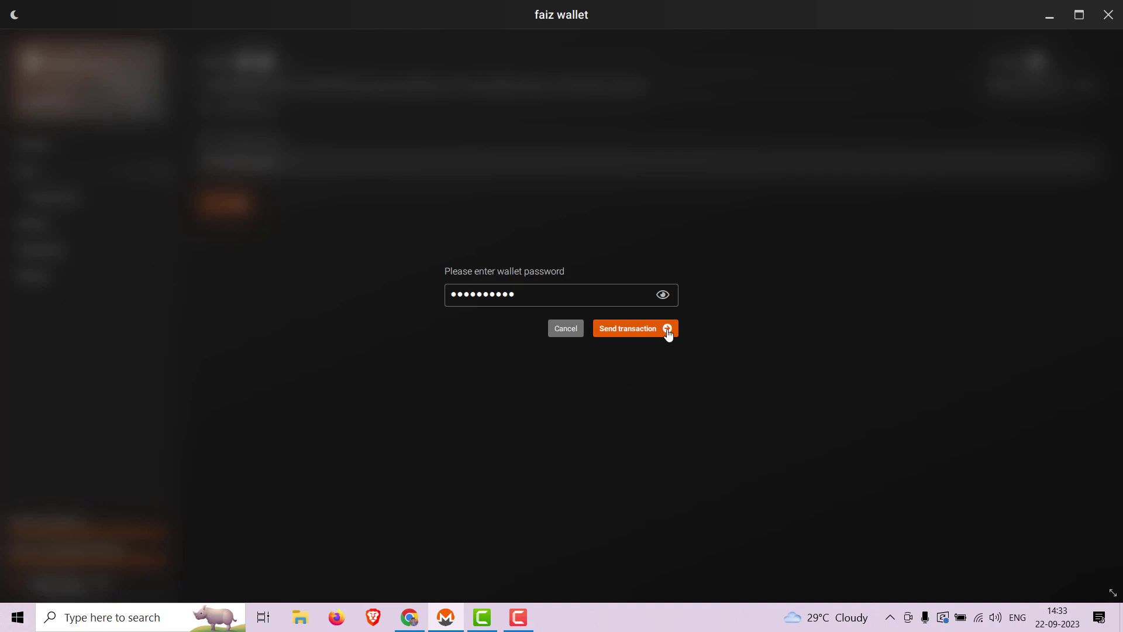
click(668, 330)
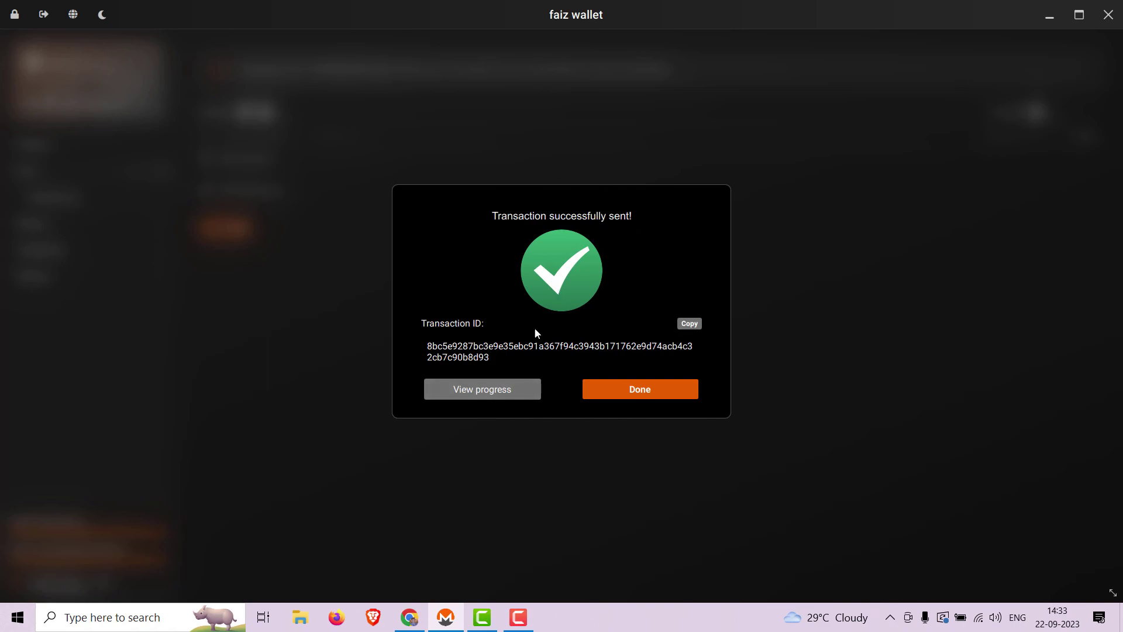
click(644, 395)
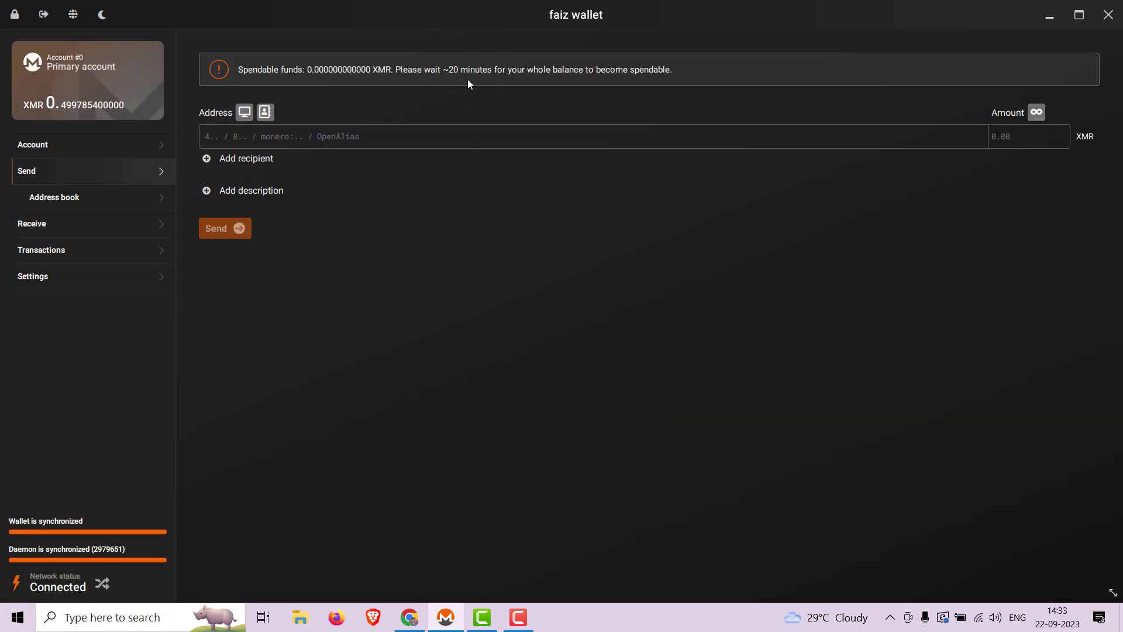
click(519, 617)
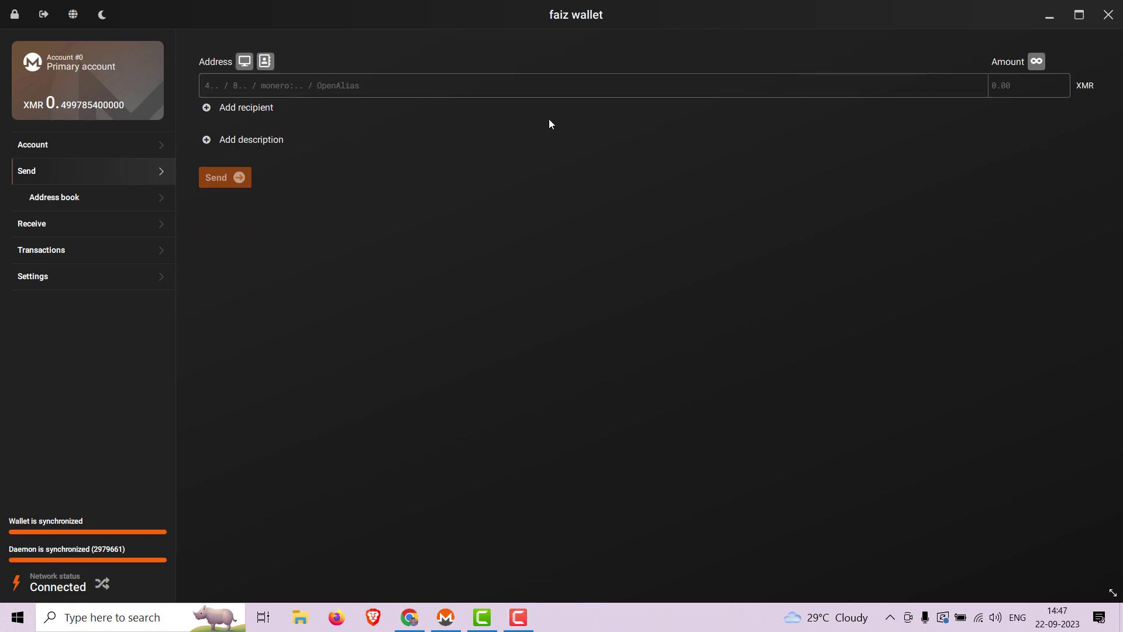
Step: In a new Chrome tab, load qubes-os.org/donate/ from clipboard history
click(410, 617)
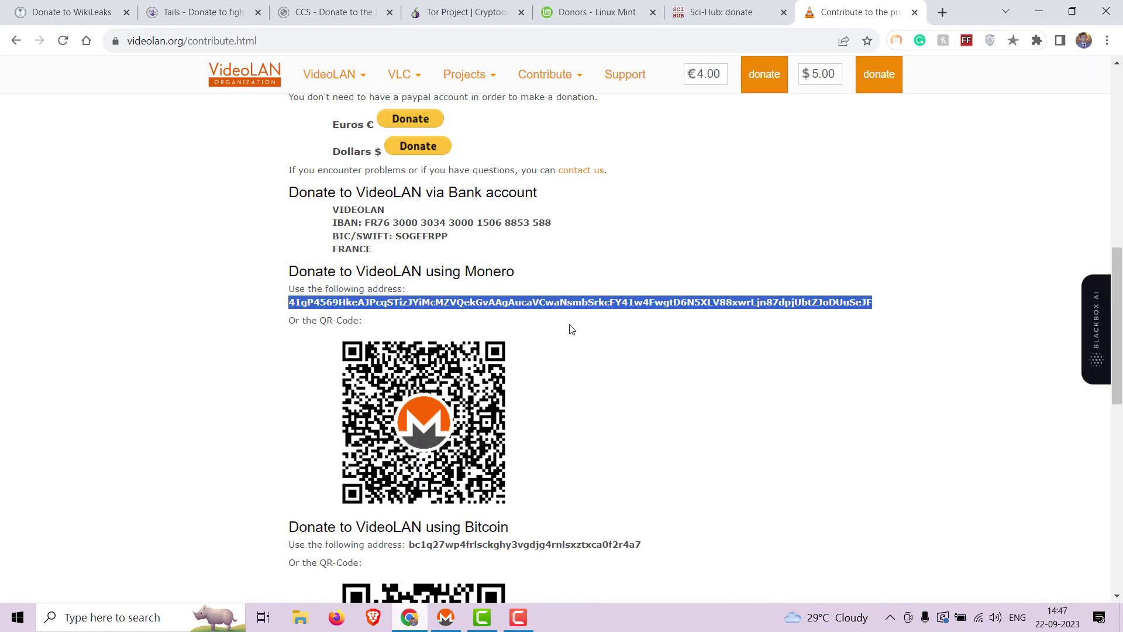
click(941, 13)
key(super+v)
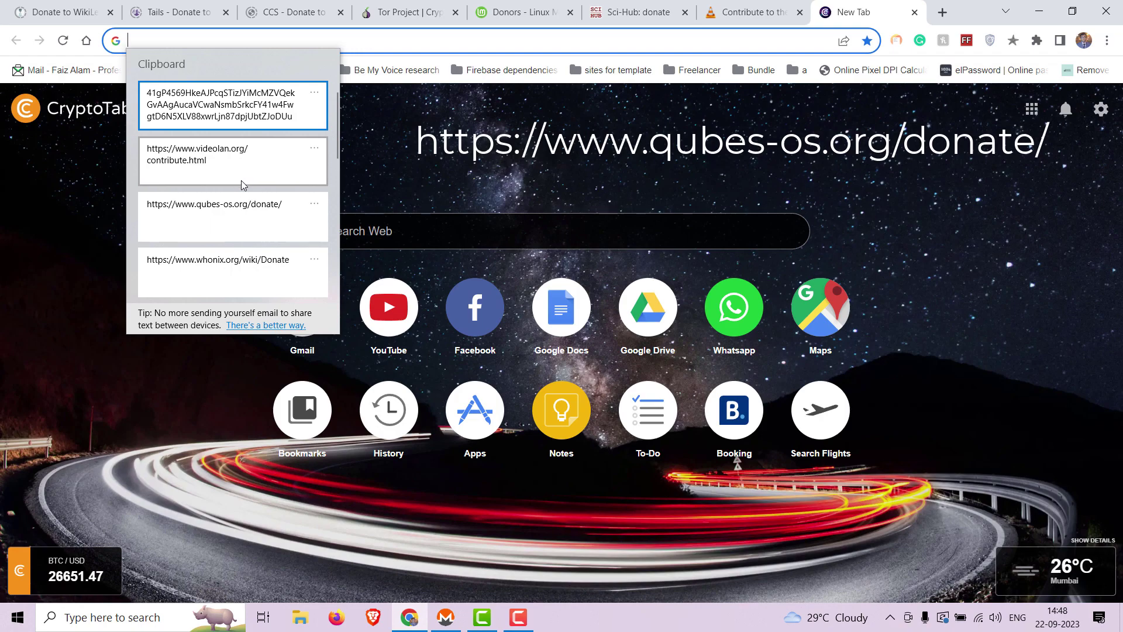
click(234, 205)
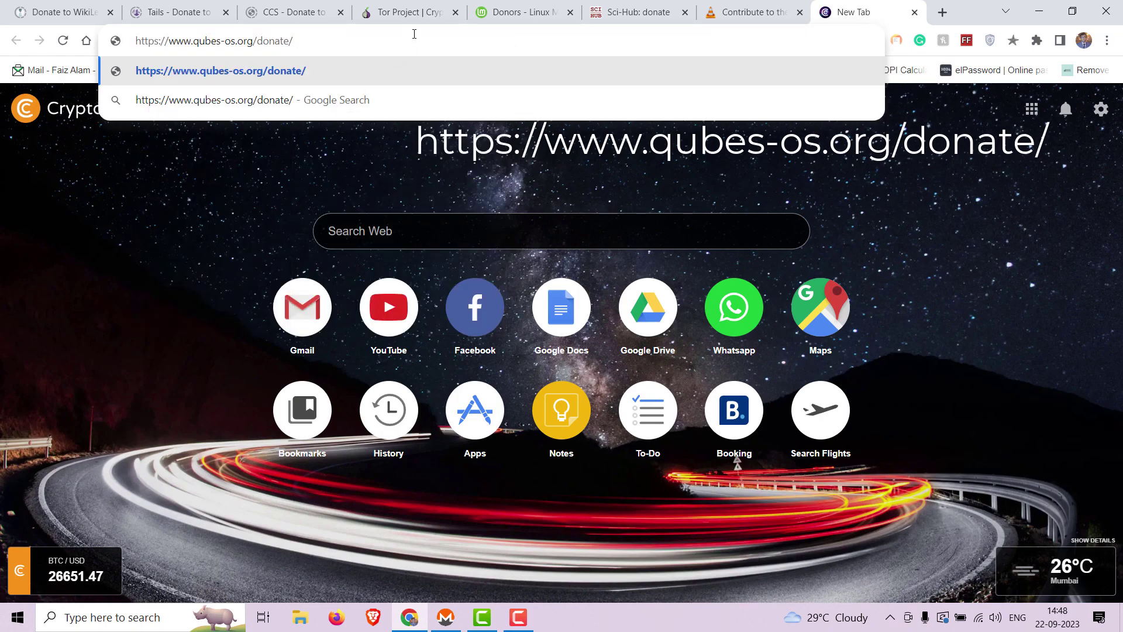
key(Escape)
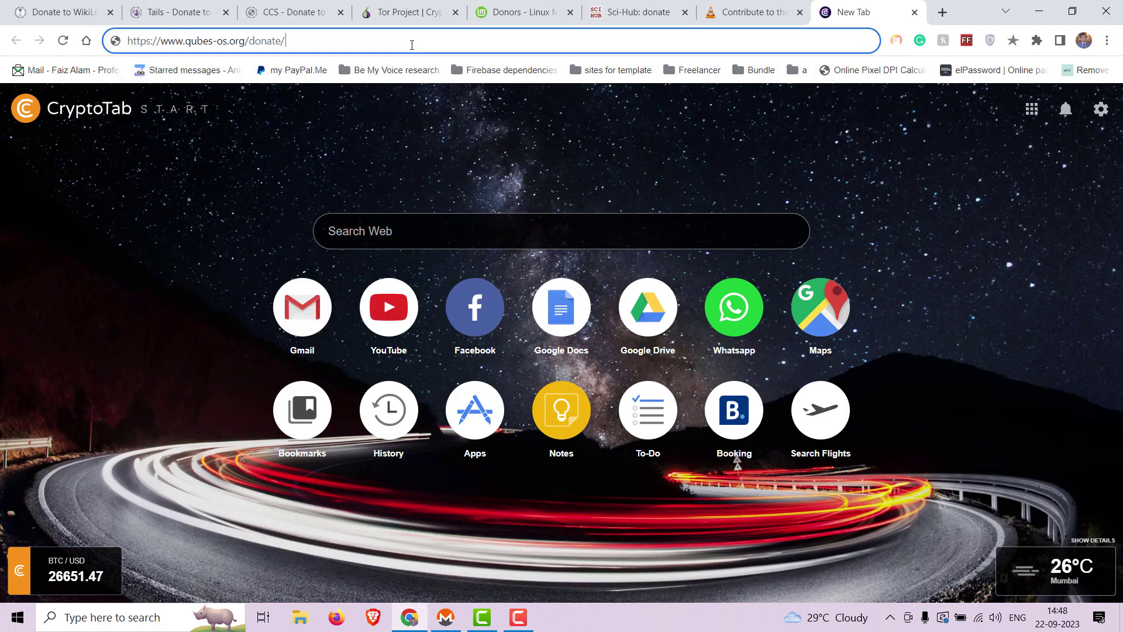
key(Return)
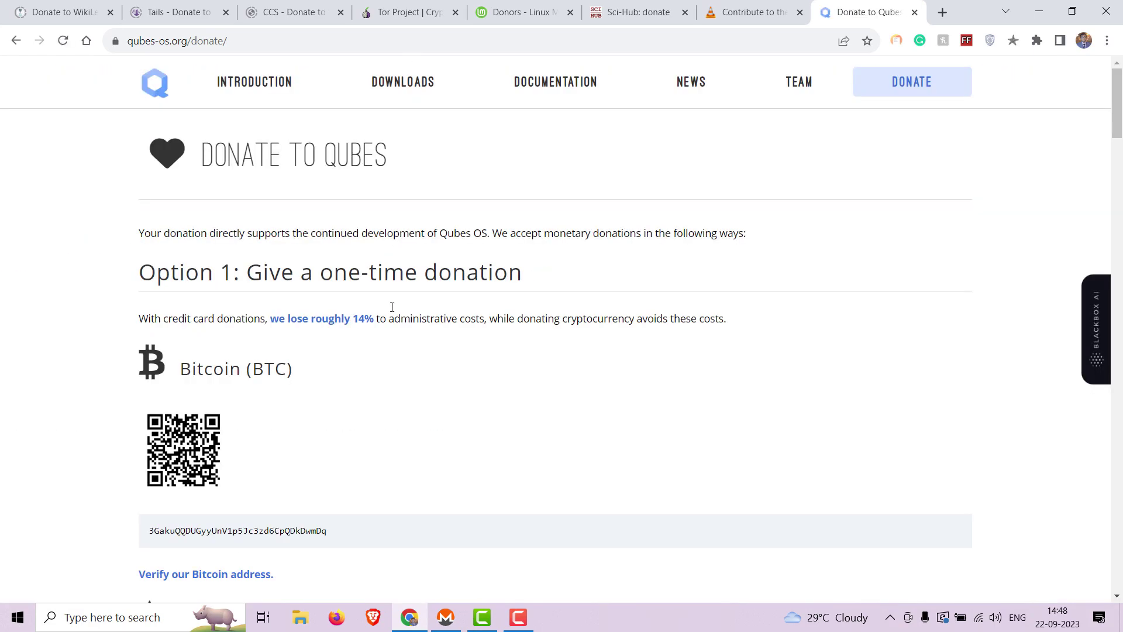
Step: Scroll to the Monero (XMR) section, select the Qubes address, and return to the wallet
scroll(392, 307, down, 10)
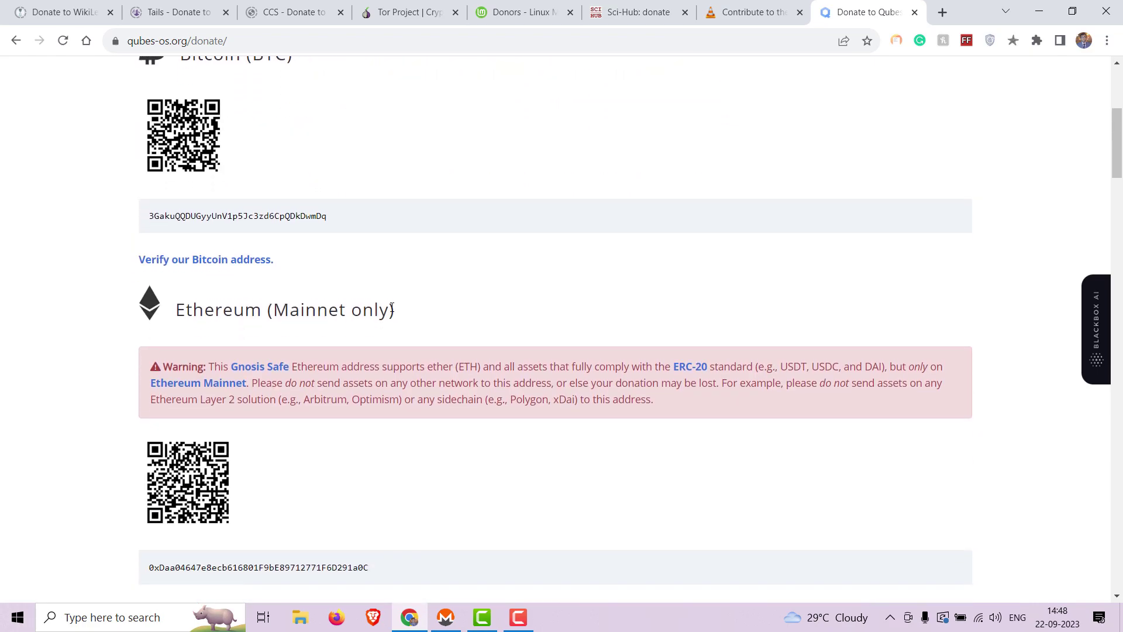
scroll(392, 307, down, 2)
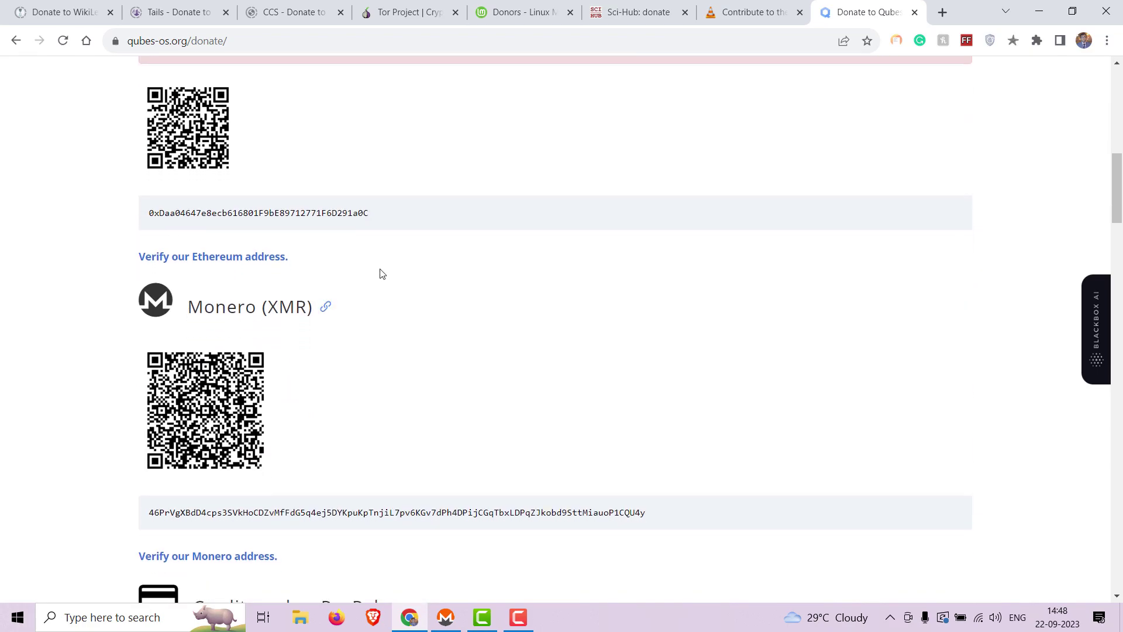
scroll(326, 304, down, 1)
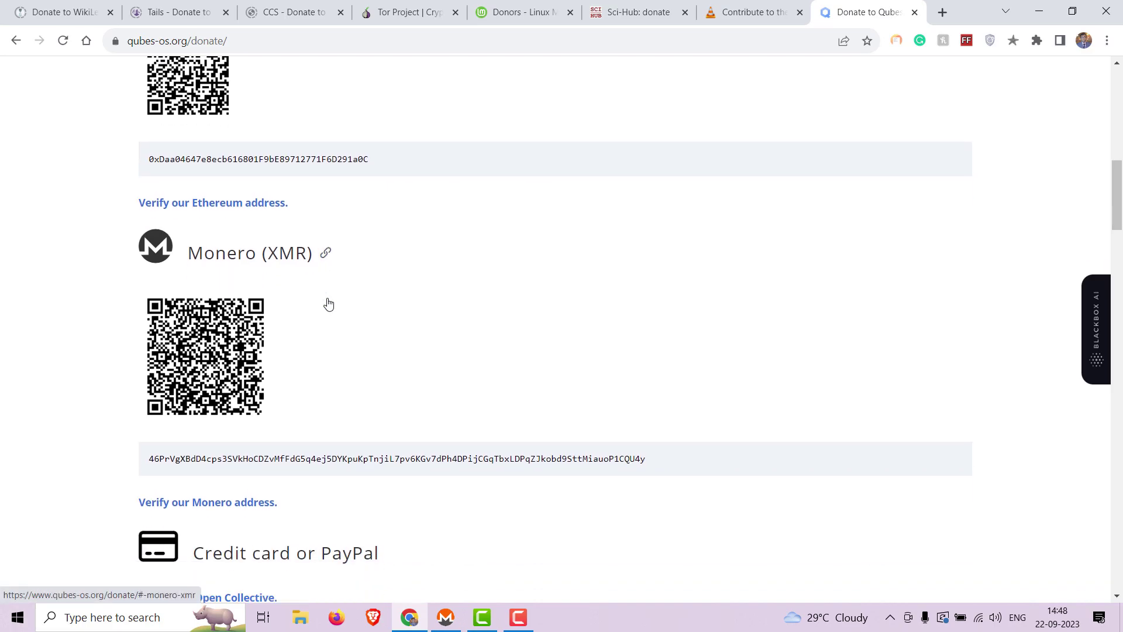
drag(649, 457, 151, 471)
key(ctrl+c)
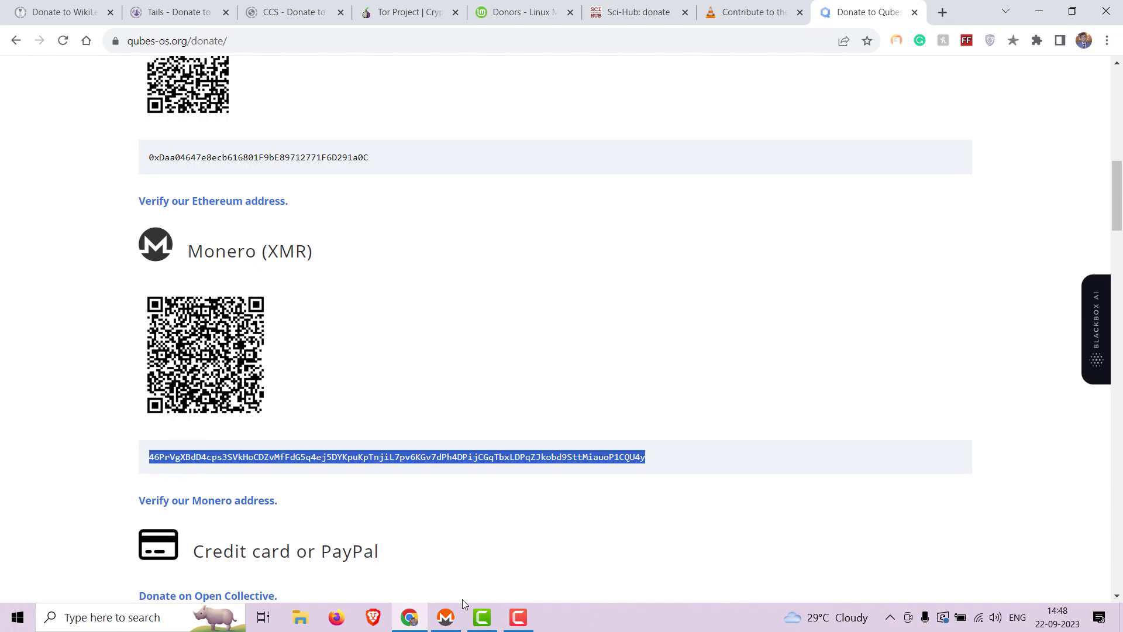
click(448, 615)
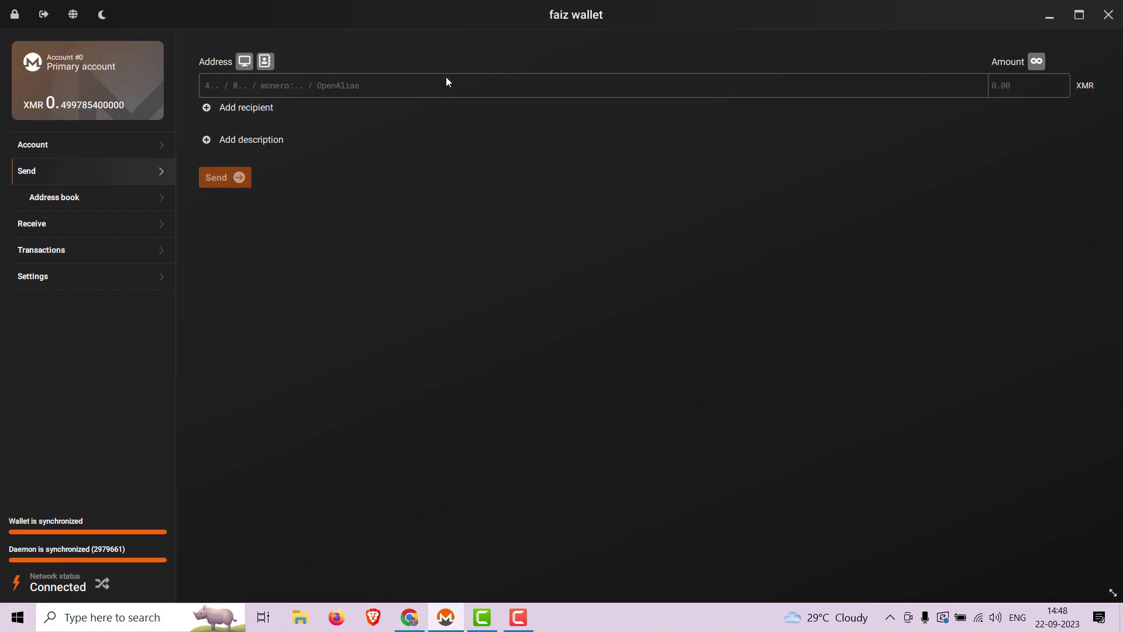
Step: Fill in the Qubes OS address, description 'Qubes OS donation' and amount 0.1, then review the transaction
key(ctrl+v)
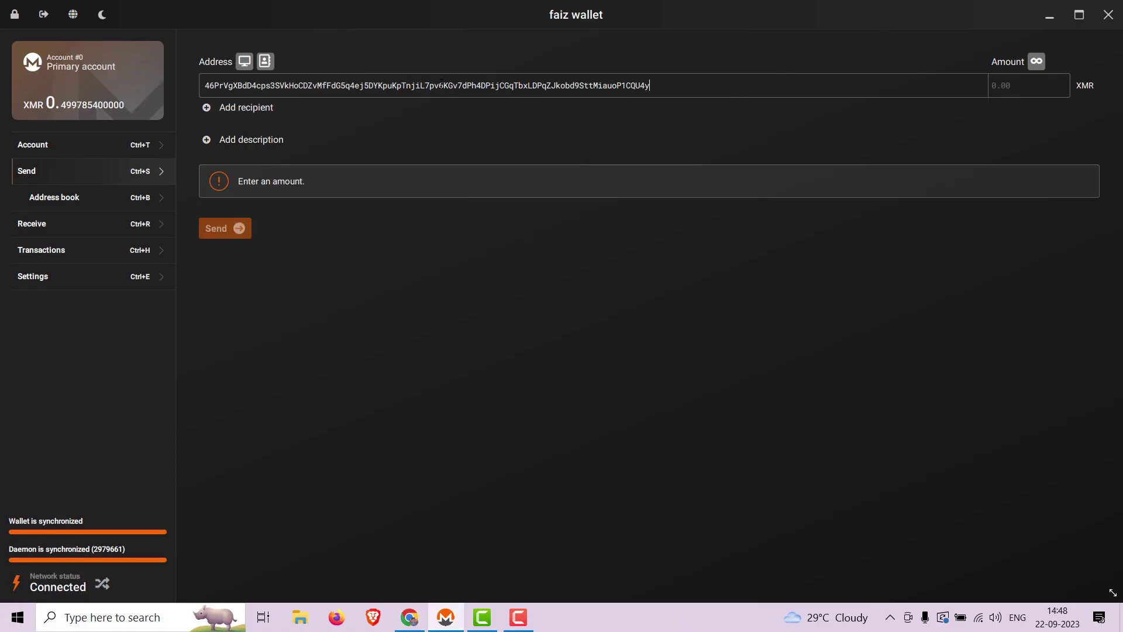
click(281, 143)
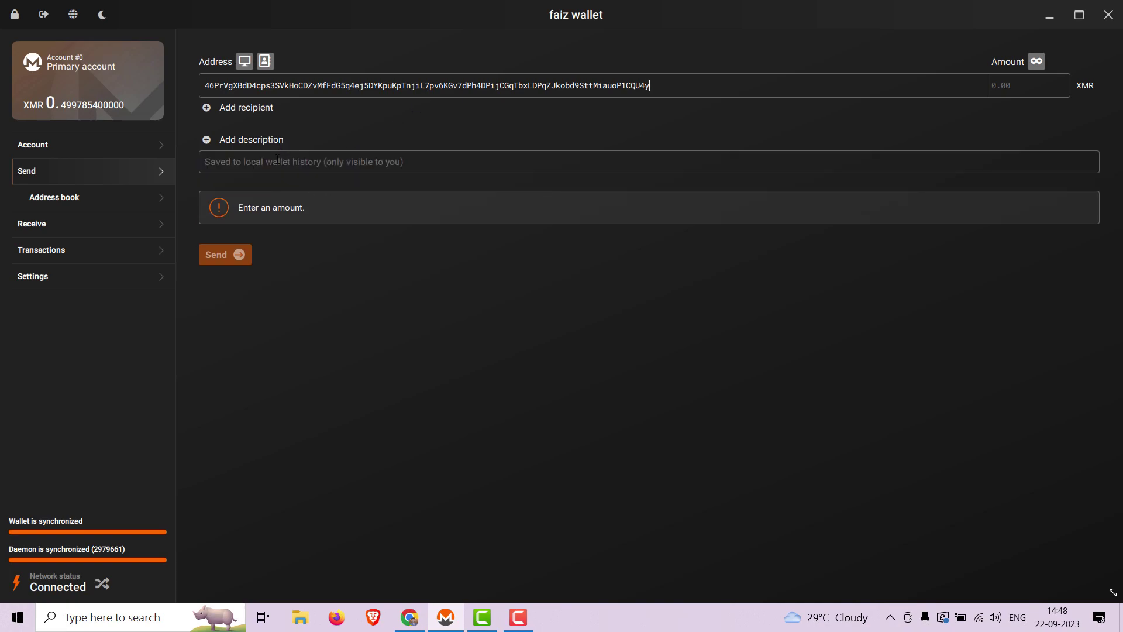
text(Q)
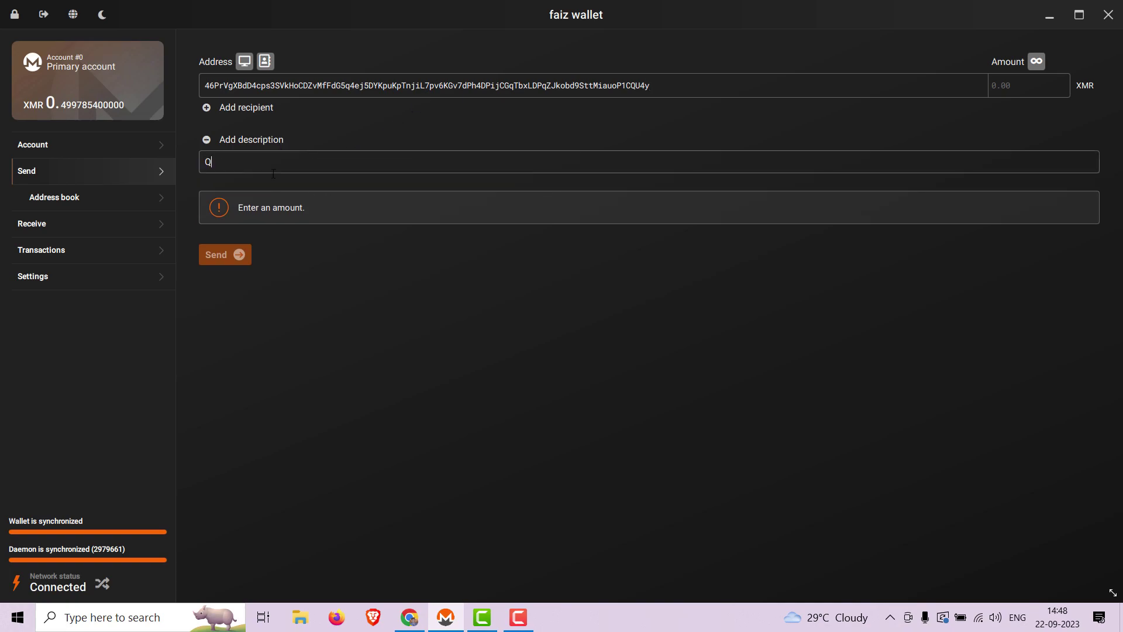
text(ubes OS donat)
text(ion)
text(0.1)
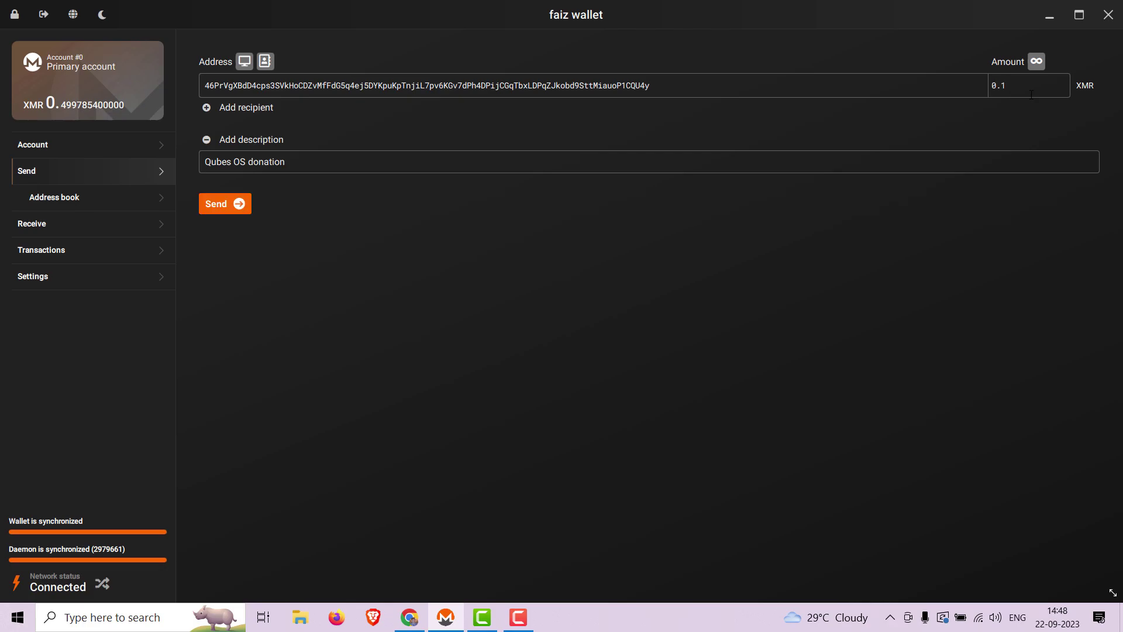
click(237, 204)
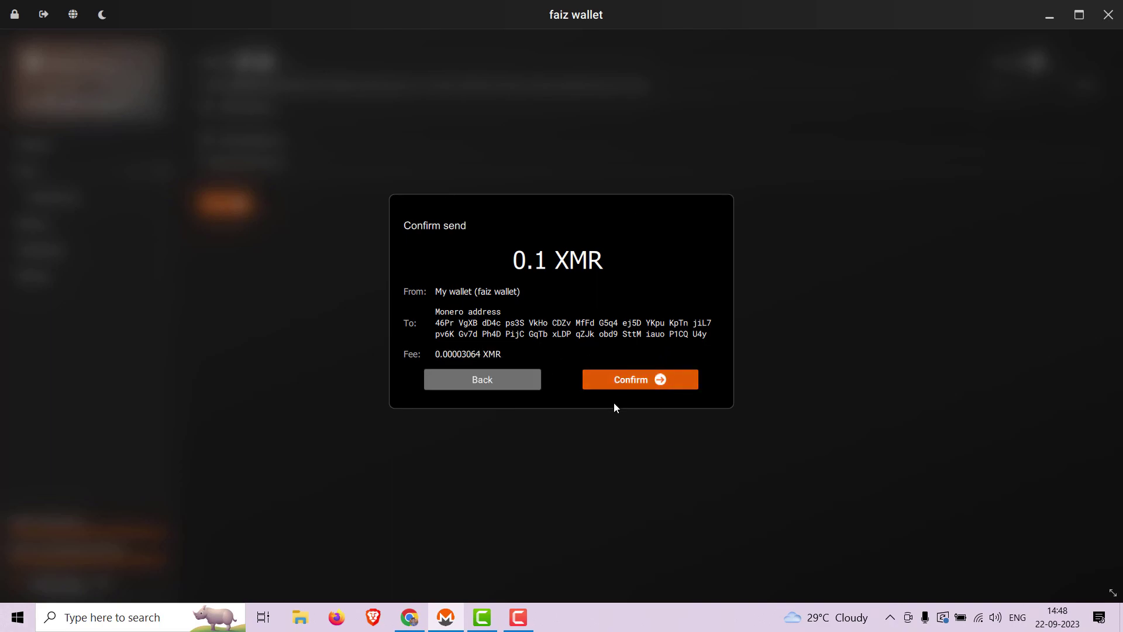
Step: Confirm and send the Qubes OS payment with the wallet password, leaving 0.39975476 XMR
click(629, 385)
text(••••••••••)
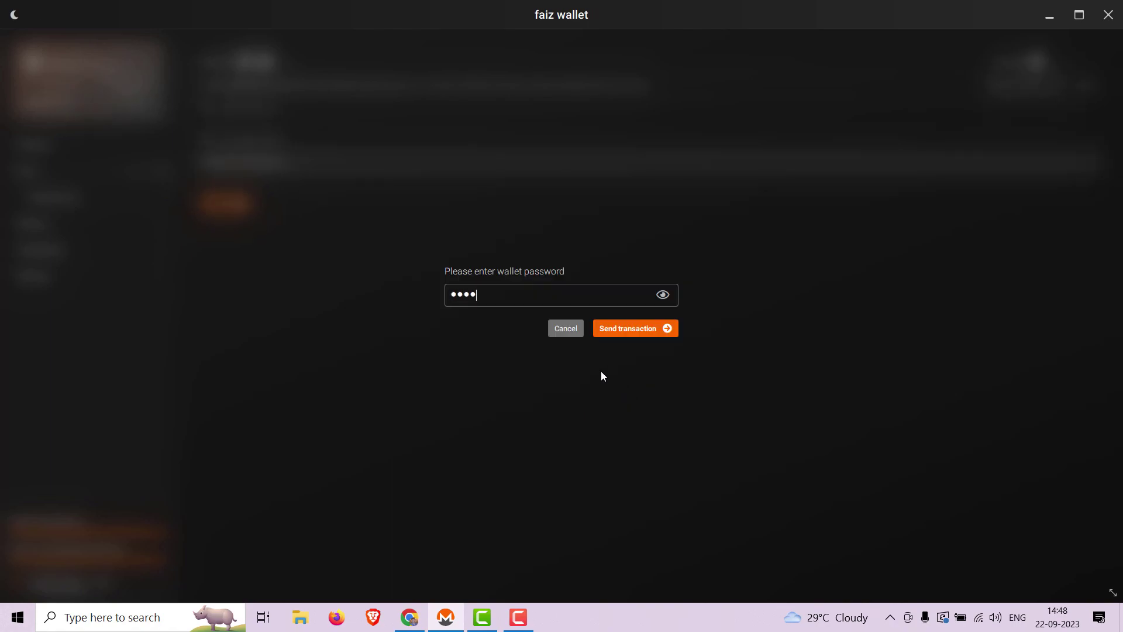
key(Return)
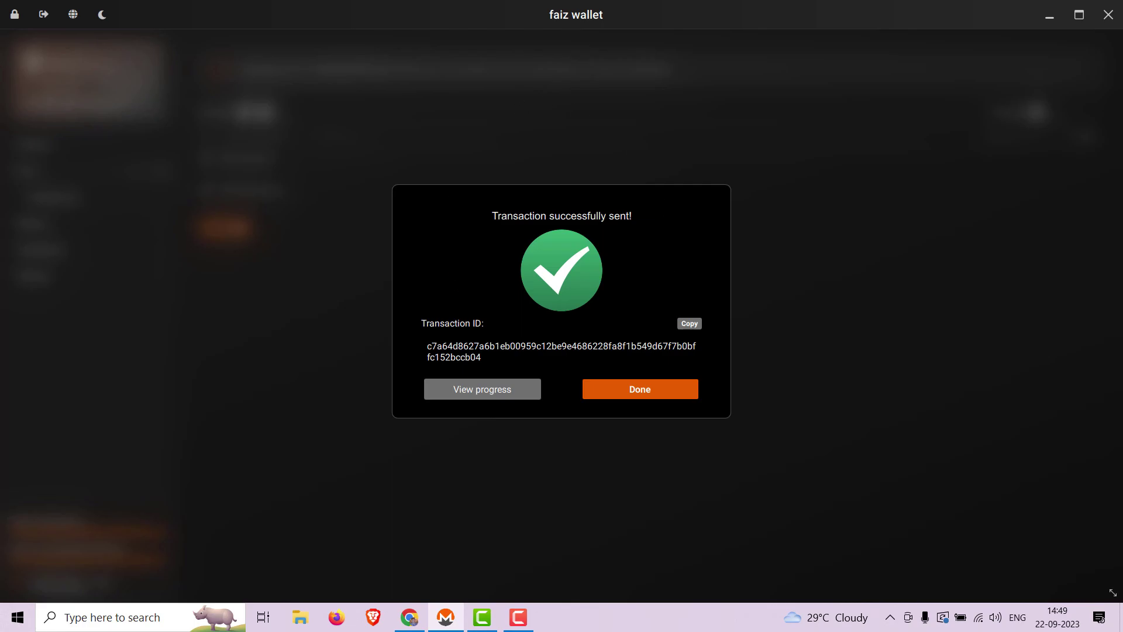
click(669, 391)
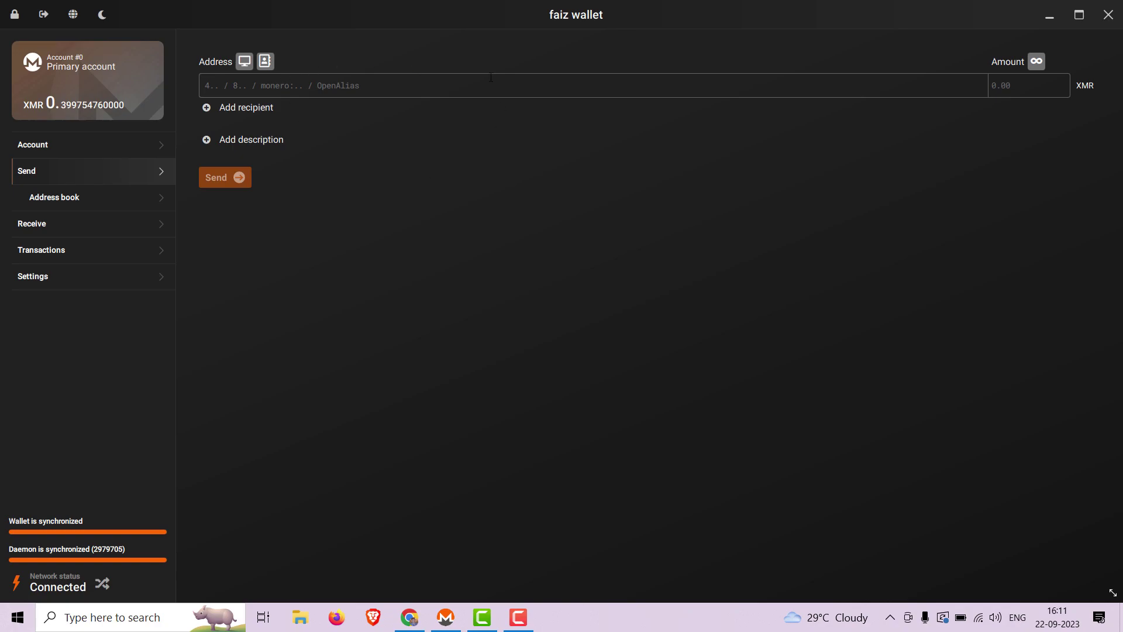
Step: Load the Whonix donate page in a new Chrome tab from clipboard history
click(410, 617)
click(941, 11)
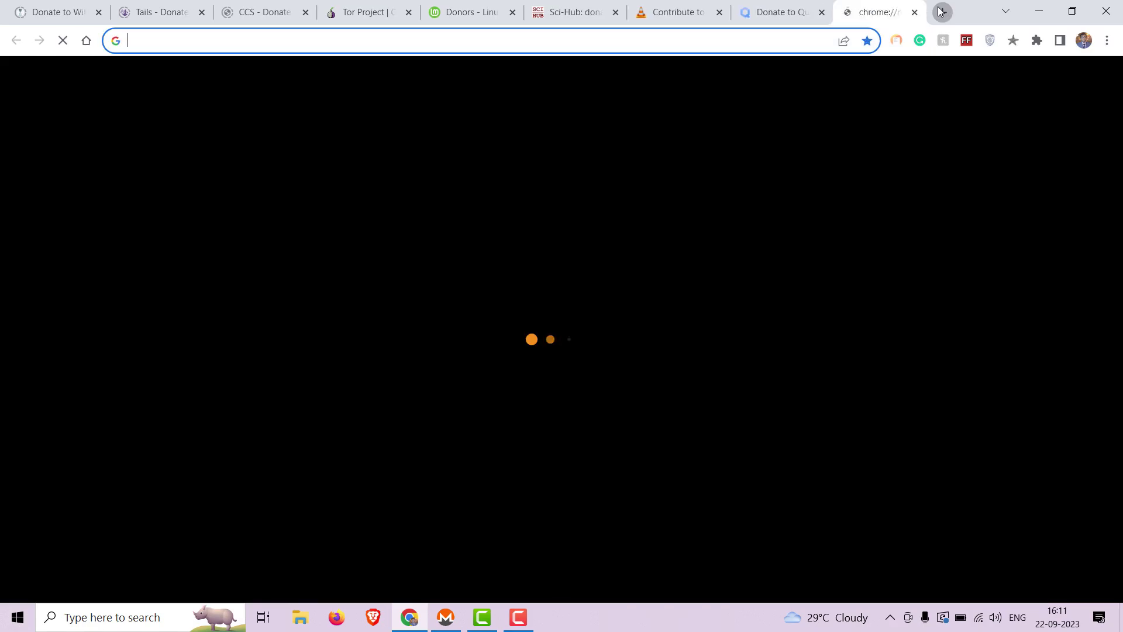
key(super+v)
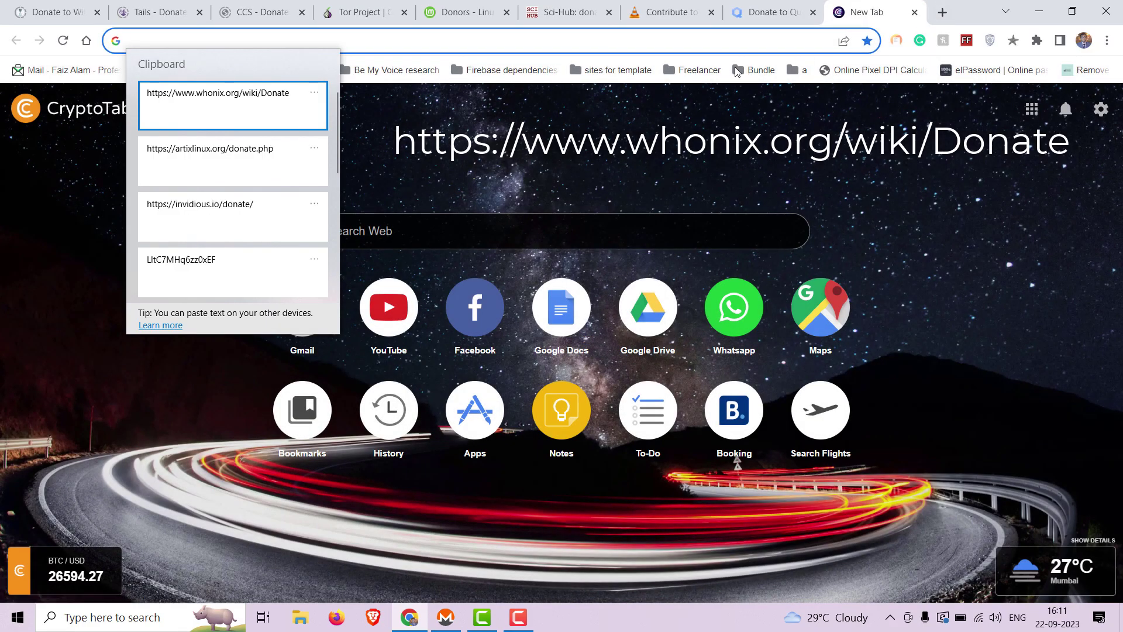
click(231, 113)
key(Return)
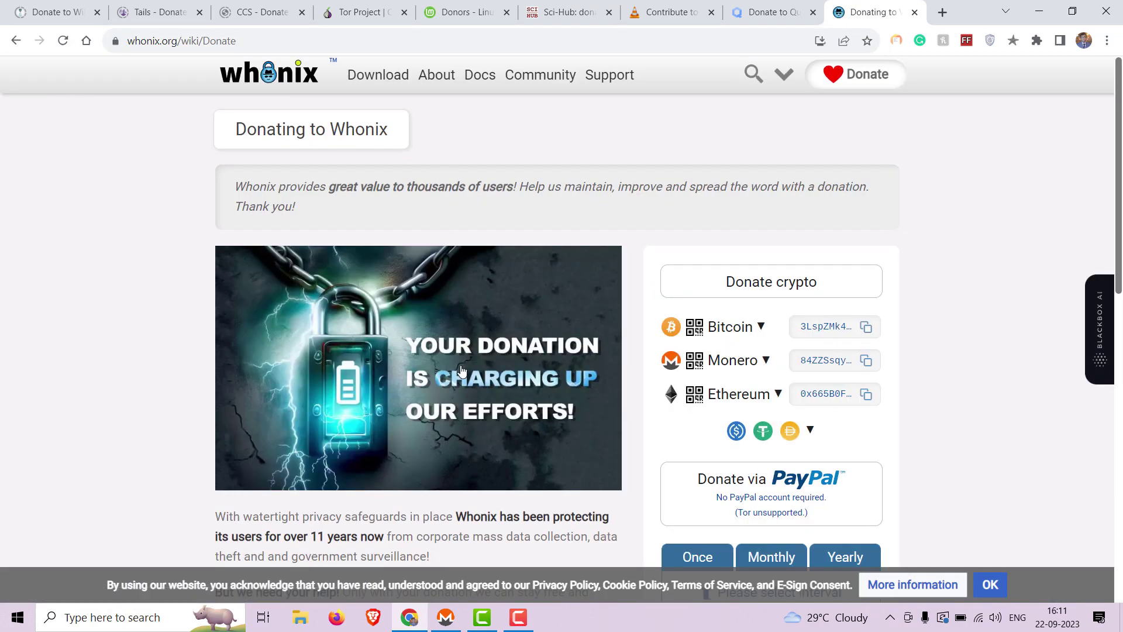
Step: Reveal and copy the Whonix Monero donation address, then return to the wallet
click(766, 361)
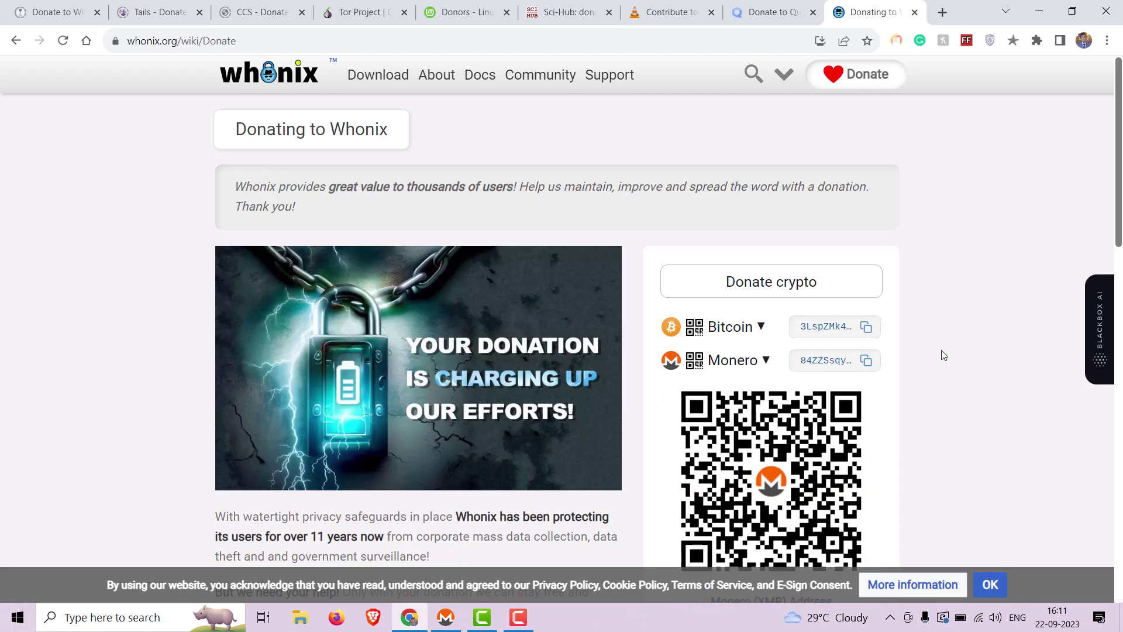
scroll(942, 353, down, 3)
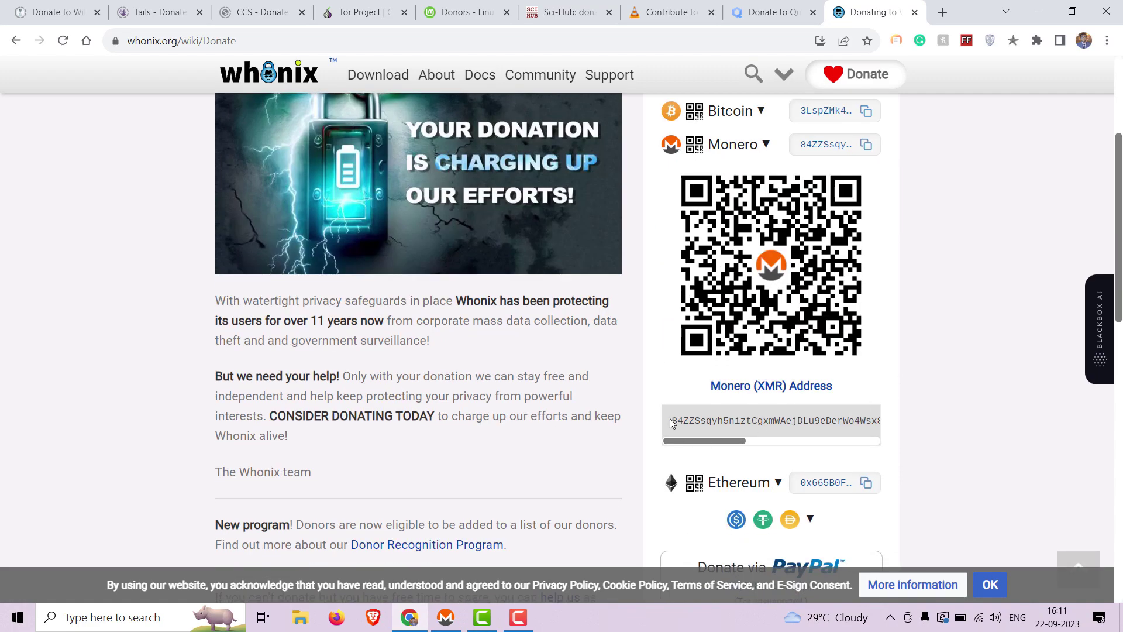
click(867, 144)
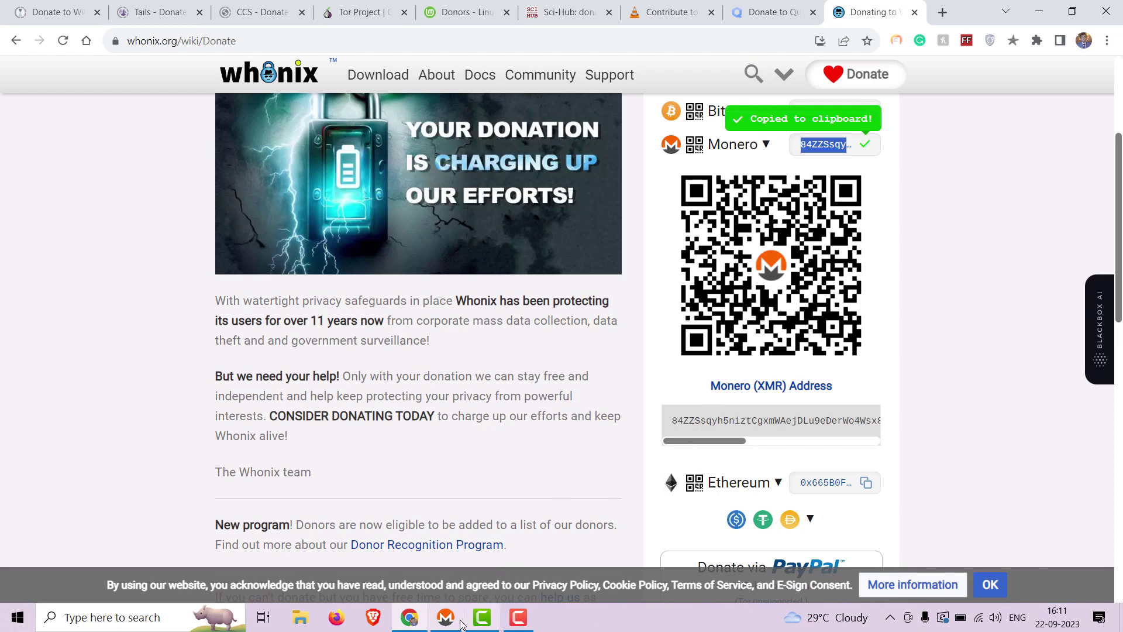
click(460, 621)
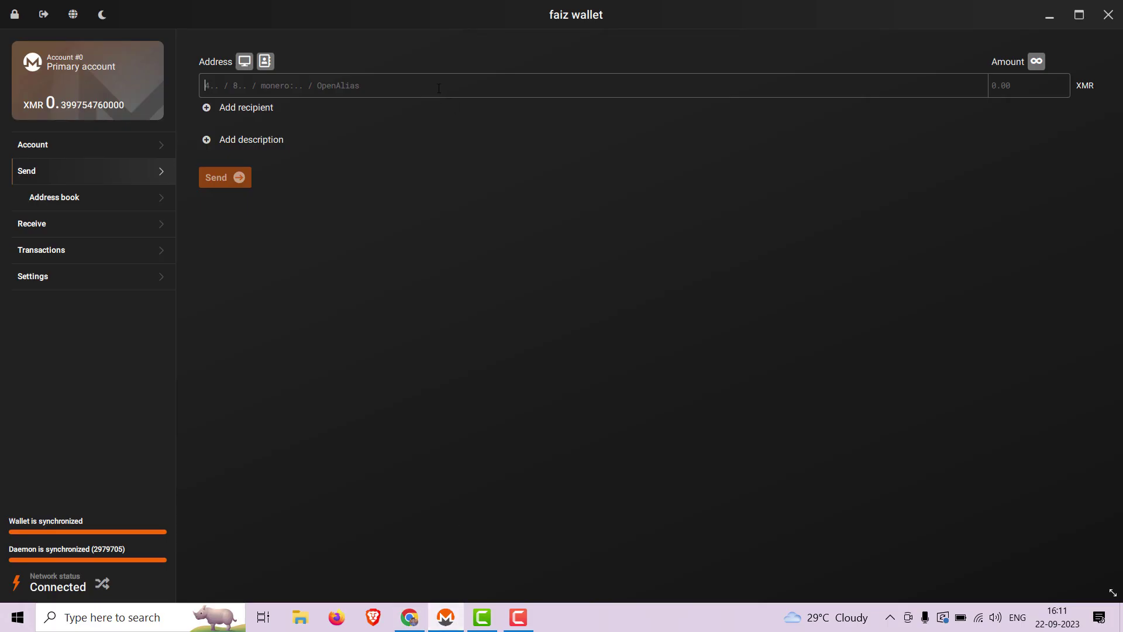
Step: Fill in the Whonix address, description 'Whonix Donation' and amount 0.1, then review the transaction
key(ctrl+v)
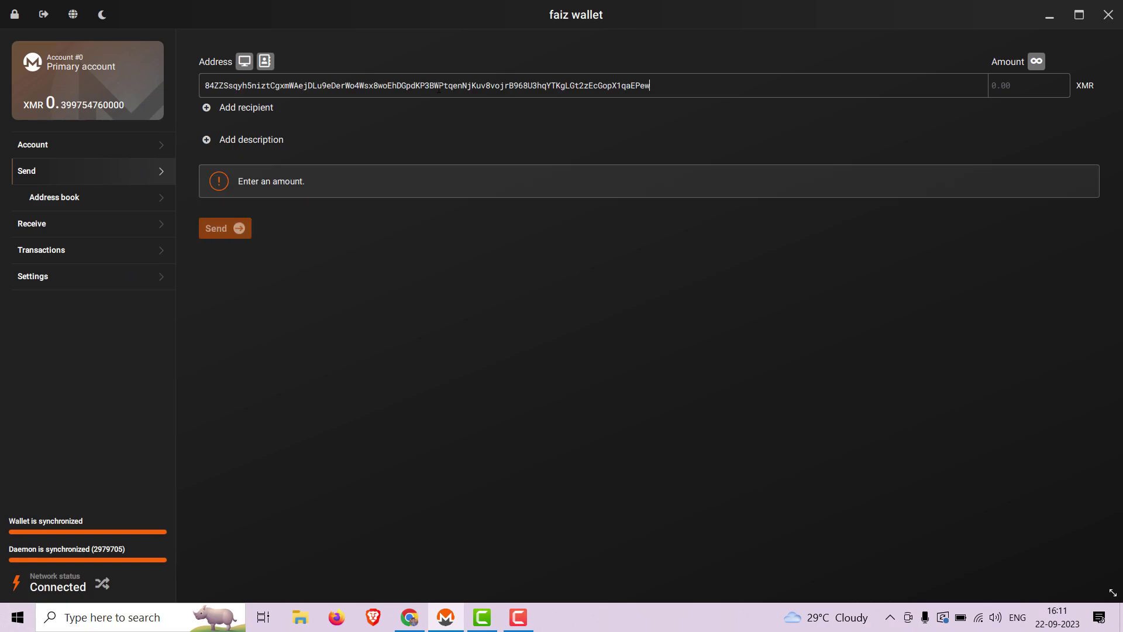
click(238, 143)
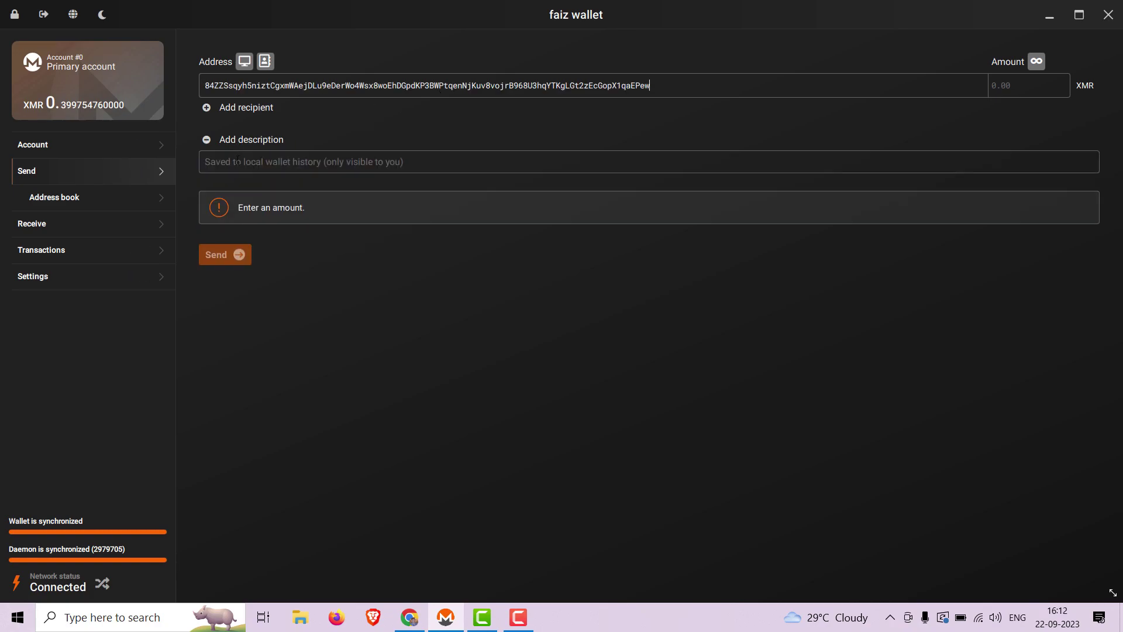
text(Whoni)
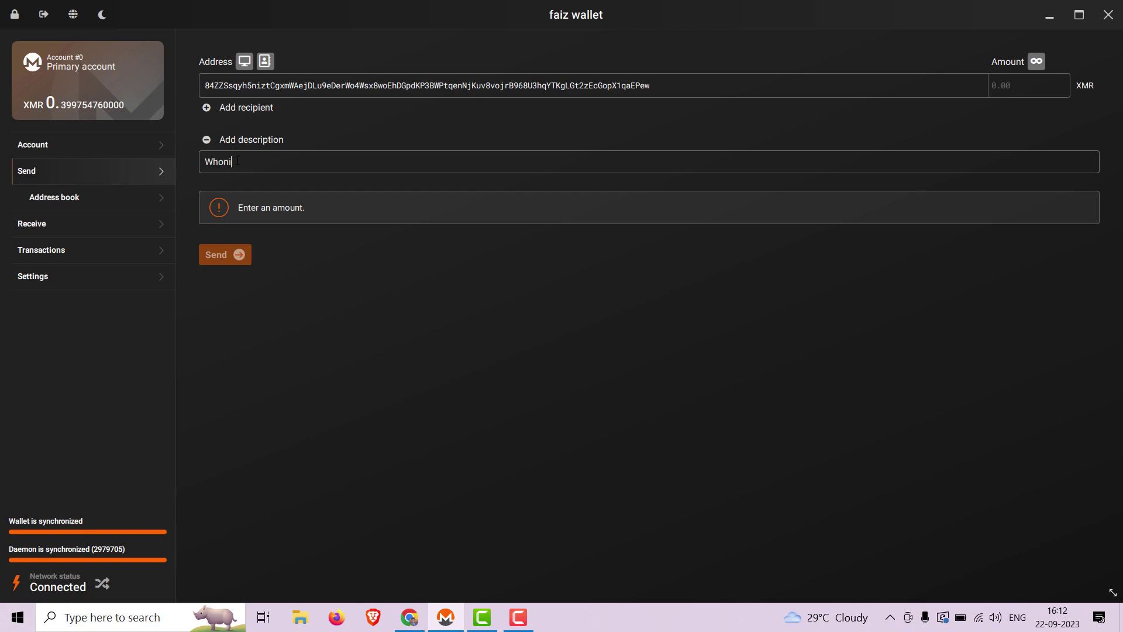
text(x Donation)
click(1003, 86)
text(0.1)
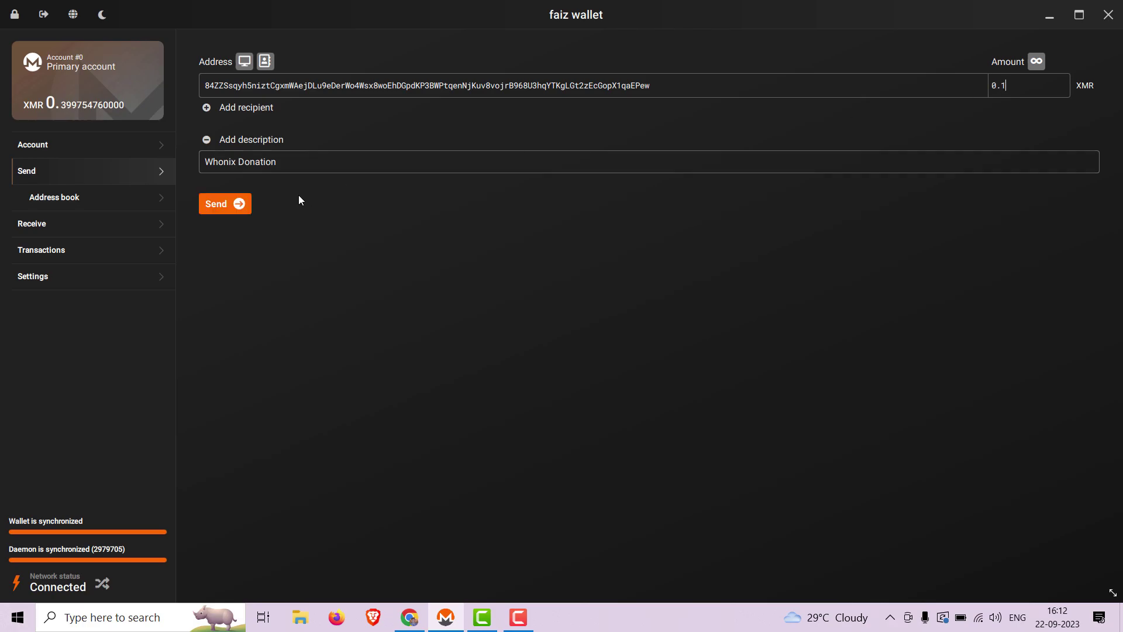
click(226, 204)
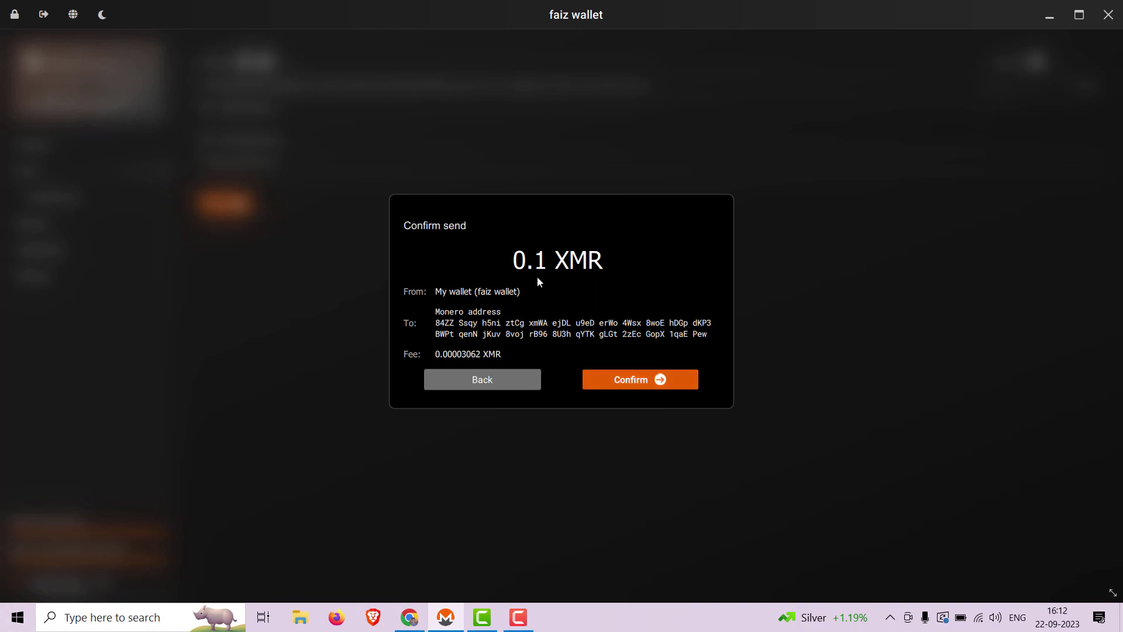
Step: Confirm and broadcast the Whonix payment with the wallet password, leaving 0.29972414 XMR
click(615, 381)
text(*******)
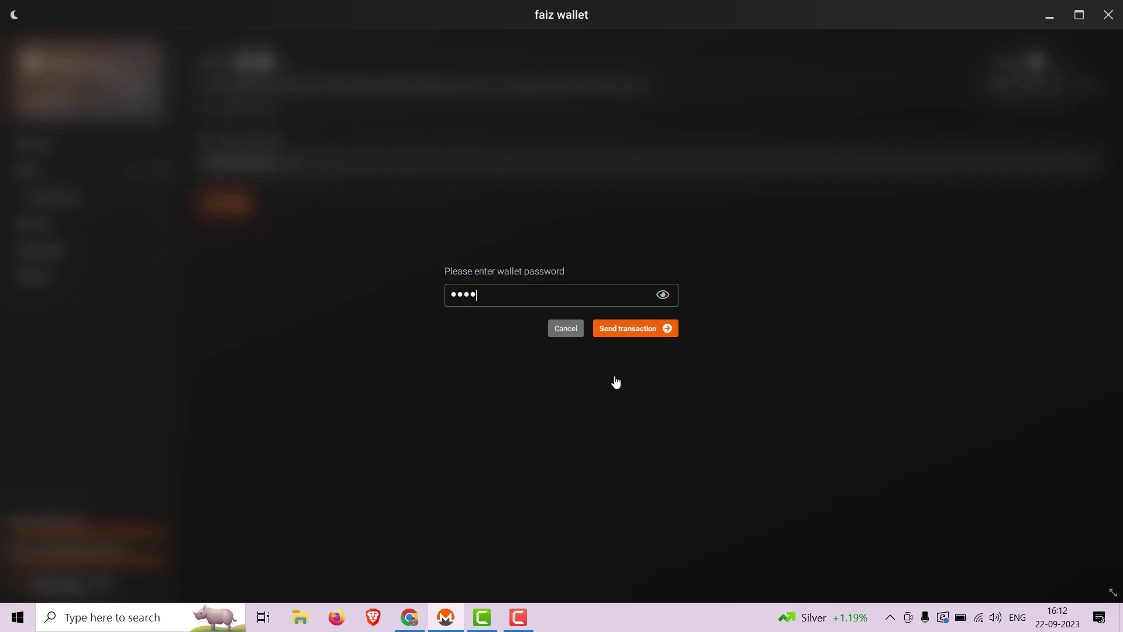
text(***)
click(642, 331)
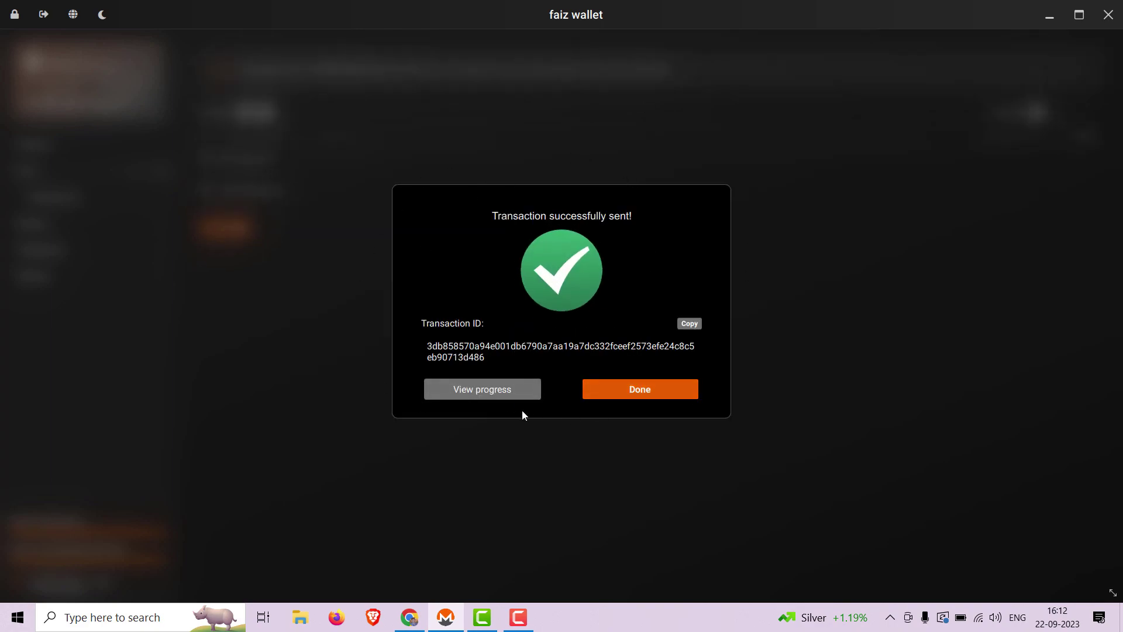
click(643, 389)
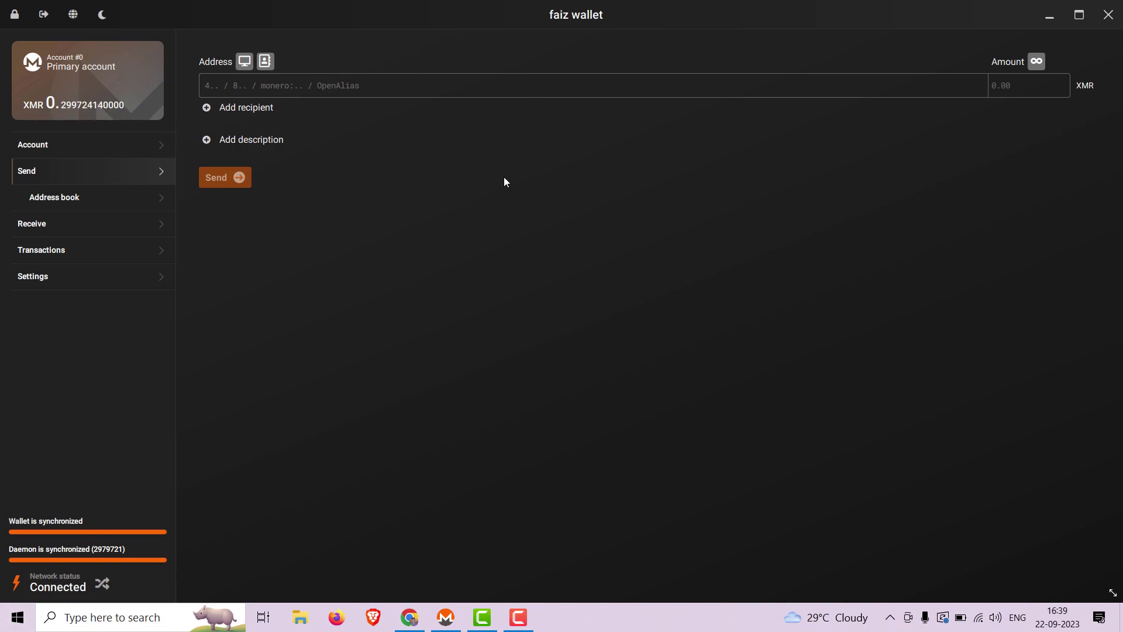
Step: Load the Artix Linux donate page in a new Chrome tab and select its Monero address
click(409, 617)
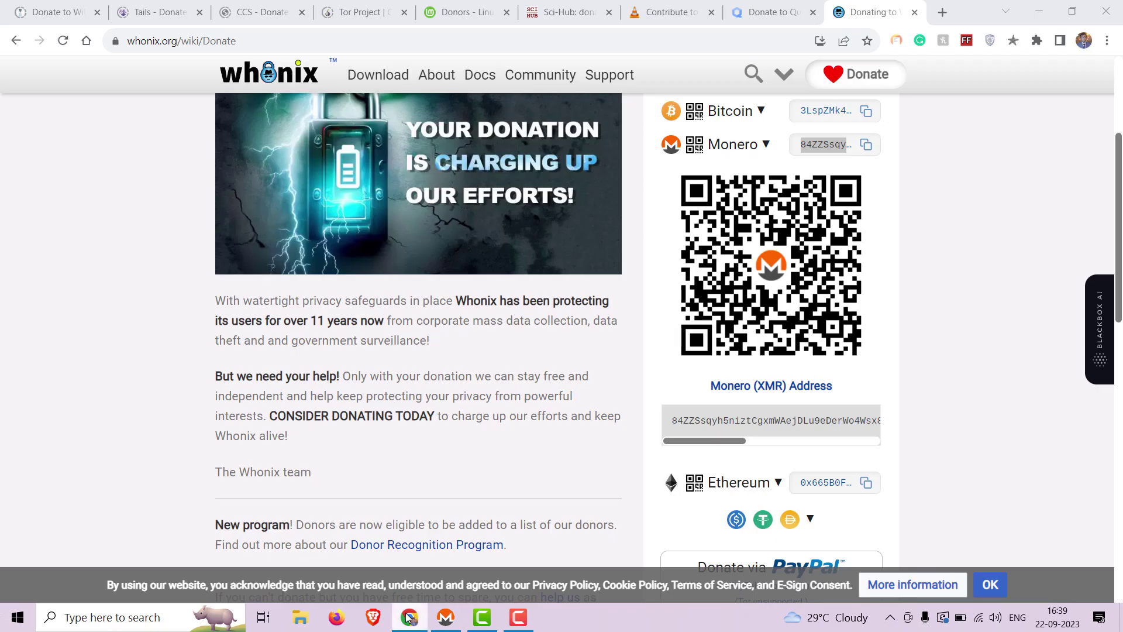
click(943, 11)
key(super+v)
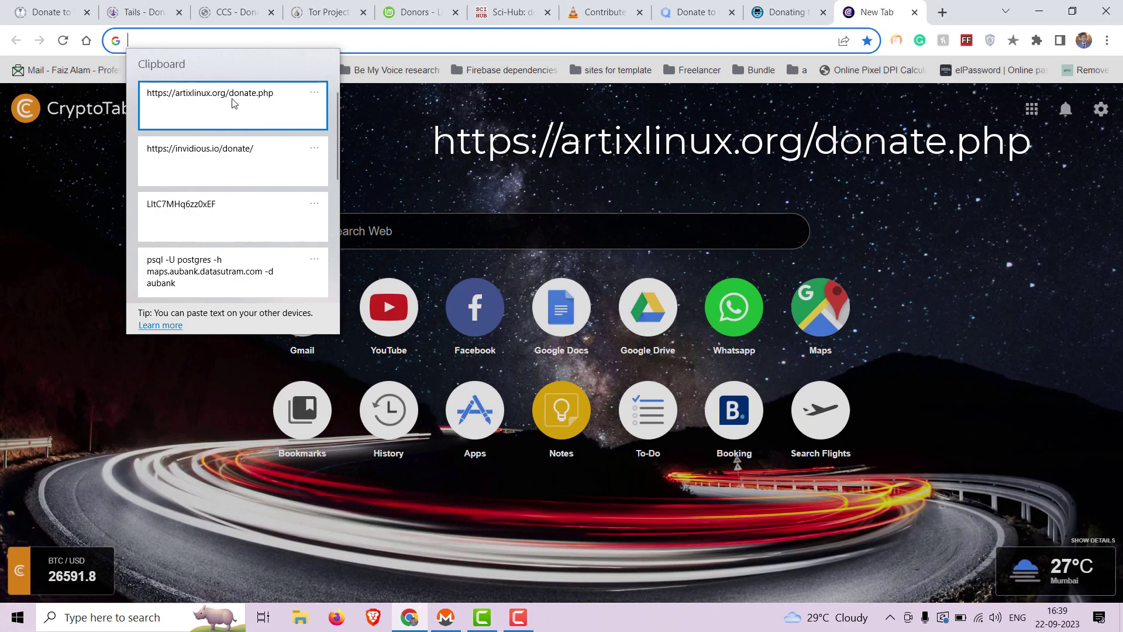
click(233, 103)
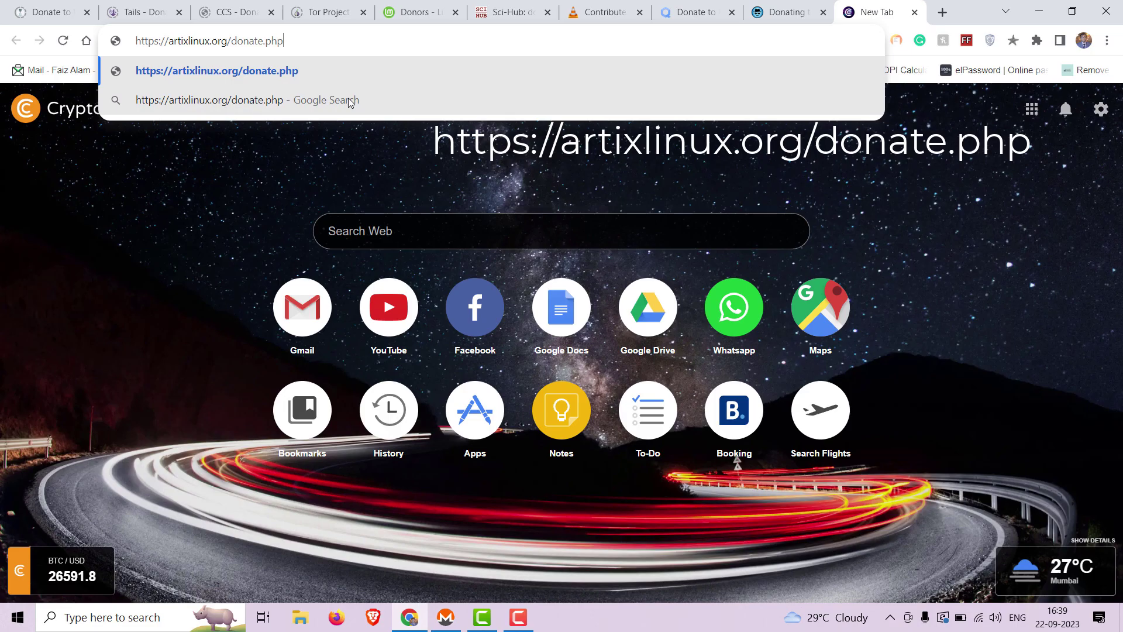
key(Return)
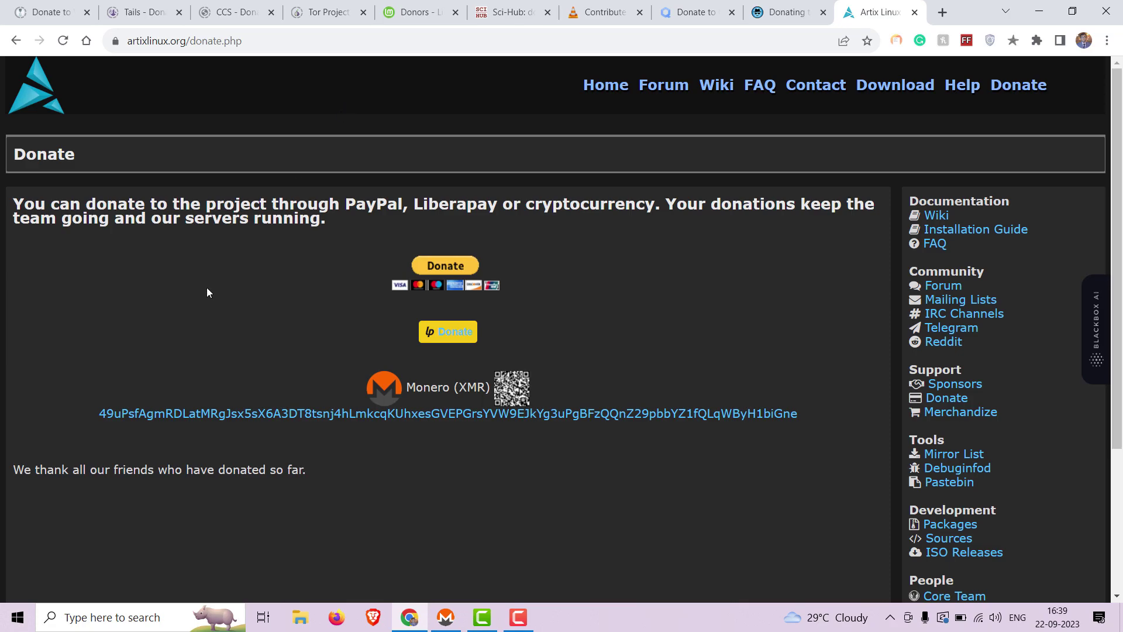
drag(95, 416, 798, 414)
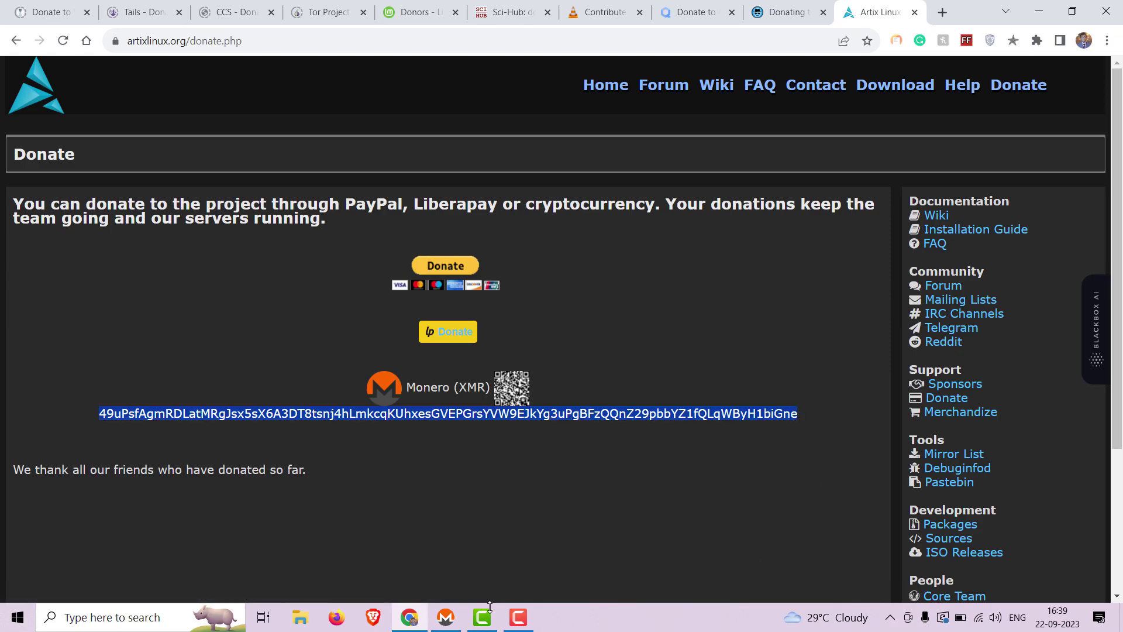
Step: Fill in the Artix address, description 'Artilinux donation' and amount 0.1, then review the transaction
click(446, 617)
key(ctrl)
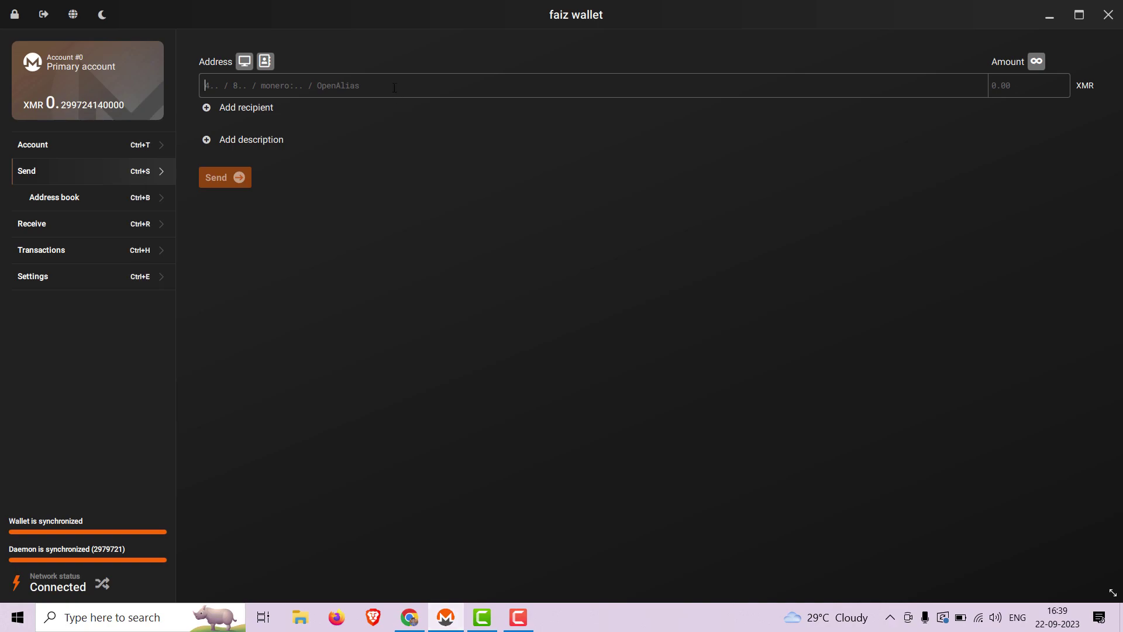
key(ctrl+v)
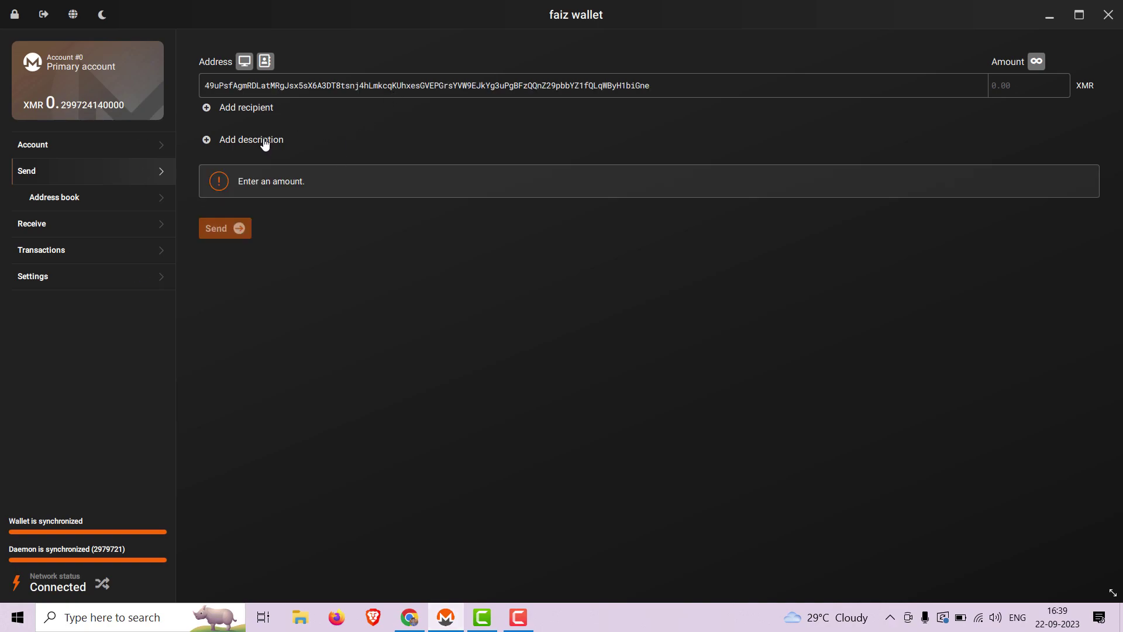
click(263, 139)
text(A)
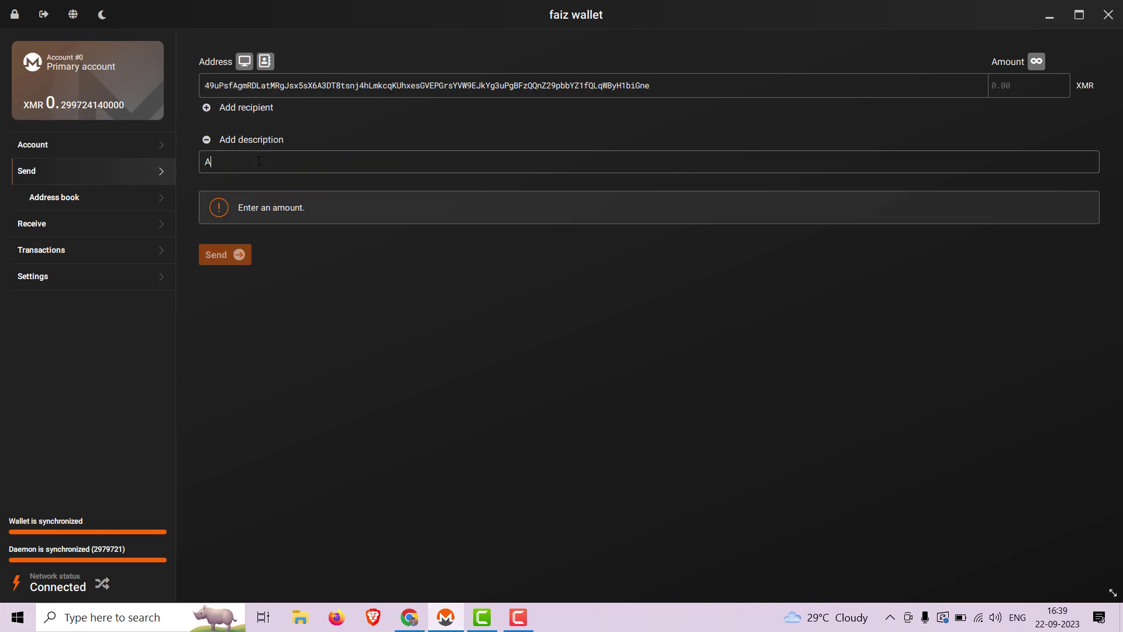
text(rtilinu)
text(x)
text(2)
key(BackSpace)
text(0.1)
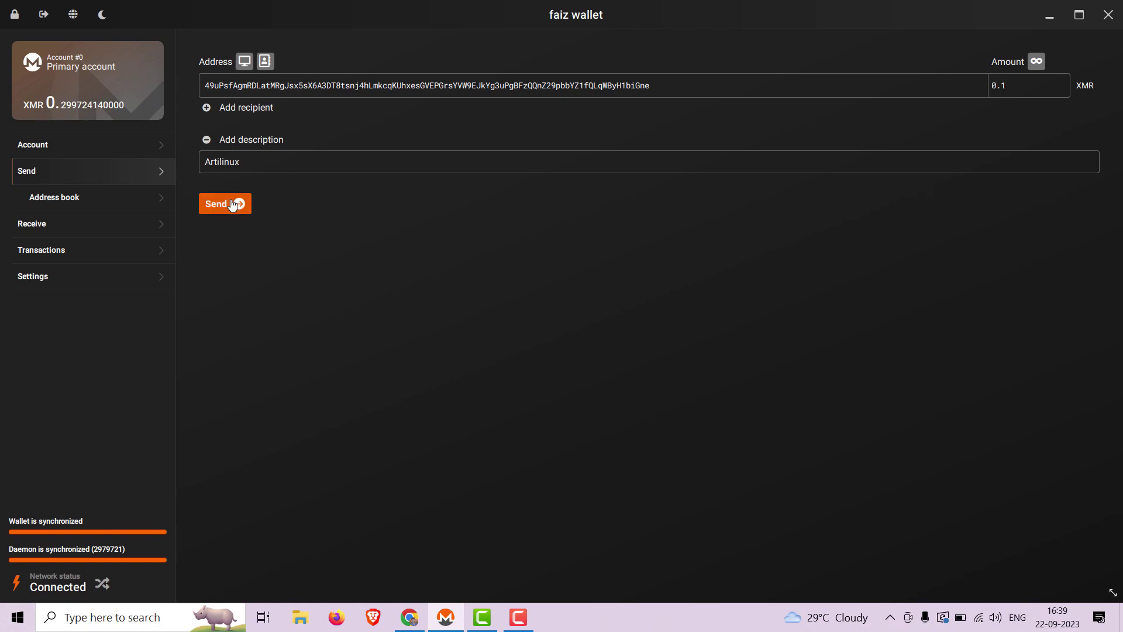
click(299, 159)
text(donation)
click(215, 204)
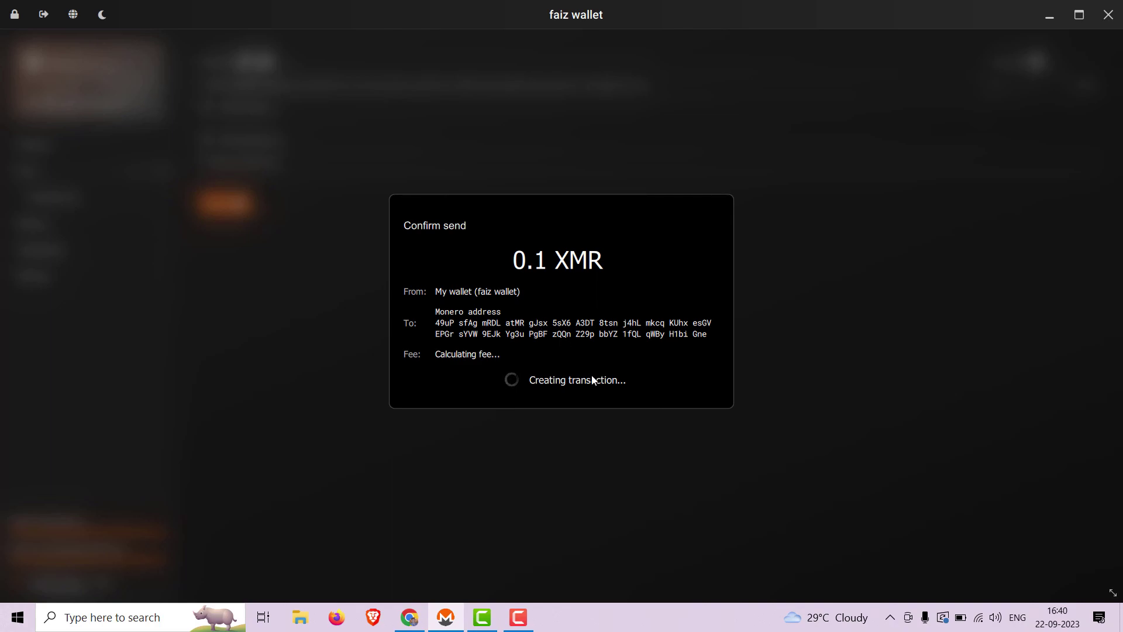
Step: Confirm and send the Artix payment with the wallet password, leaving 0.19969342 XMR
click(627, 380)
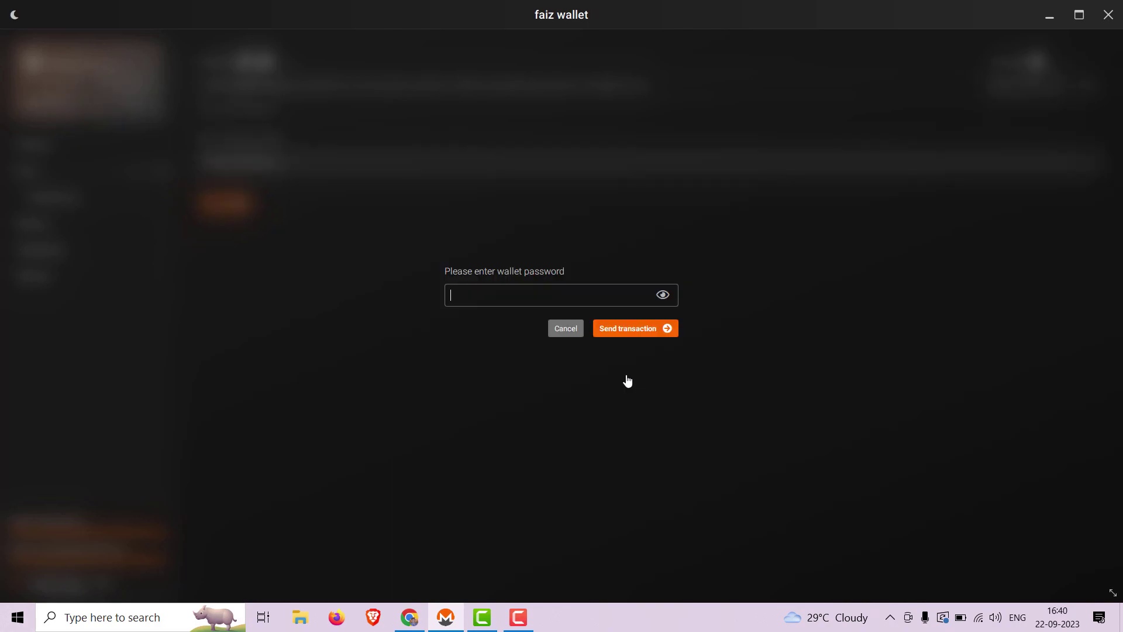
text(••••••••••)
key(Return)
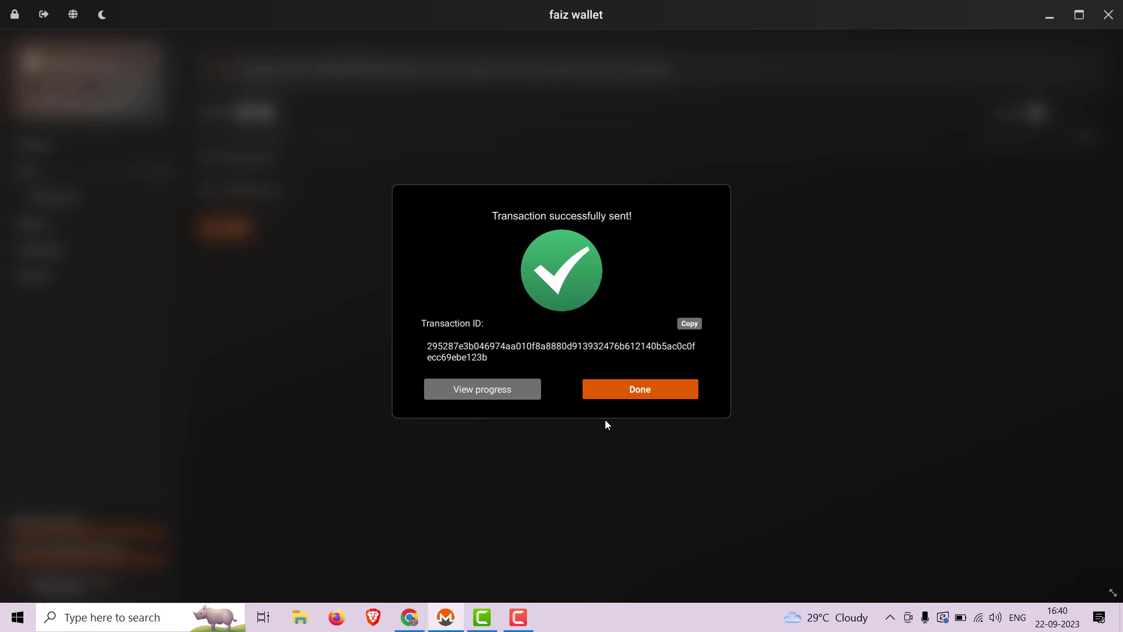
click(653, 389)
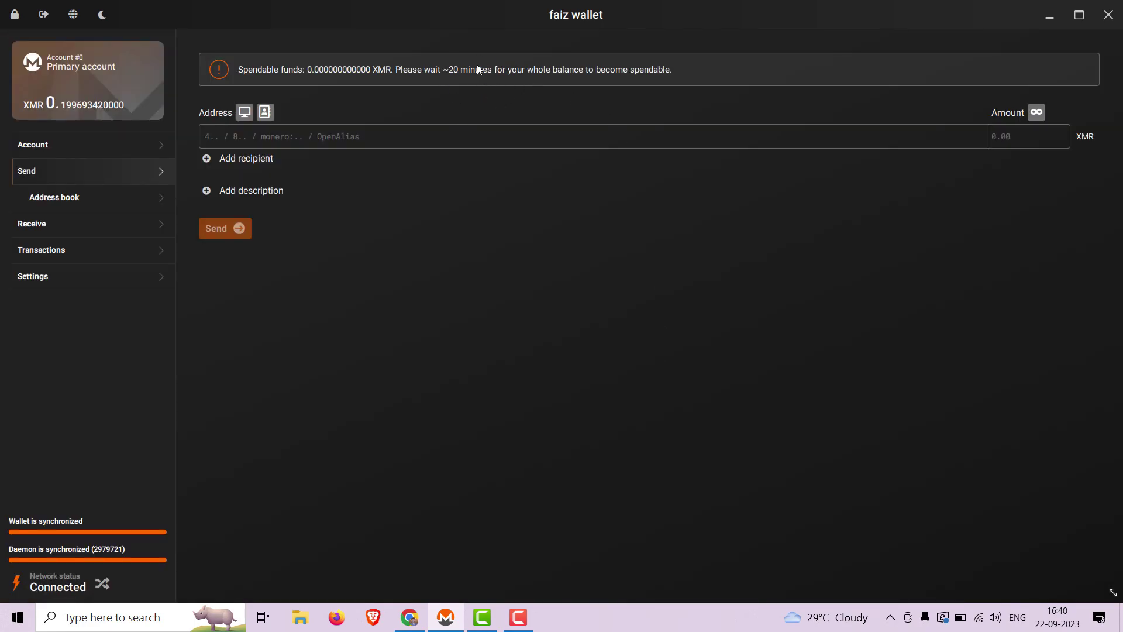
click(525, 628)
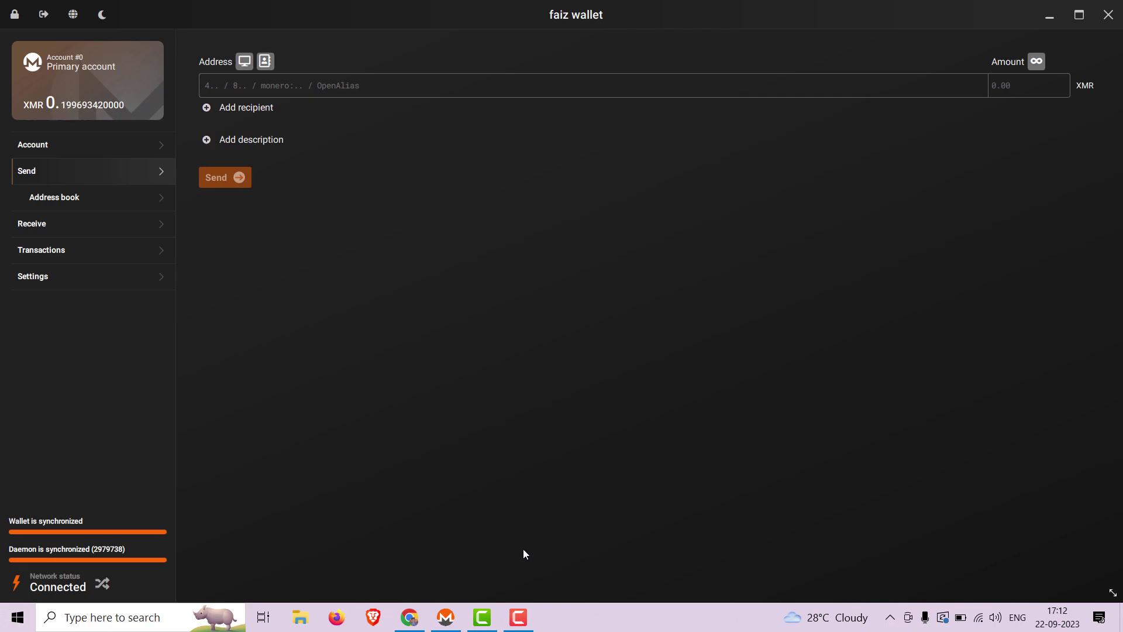
Step: Load the Invidious donate page in a new Chrome tab and select its Monero address
click(408, 621)
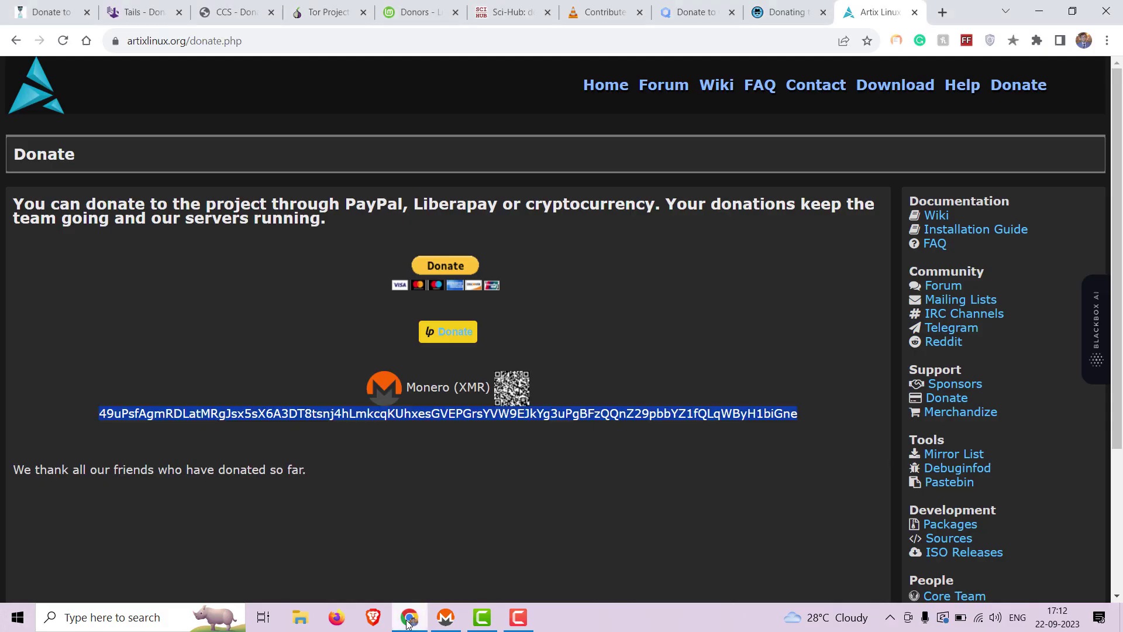
click(942, 12)
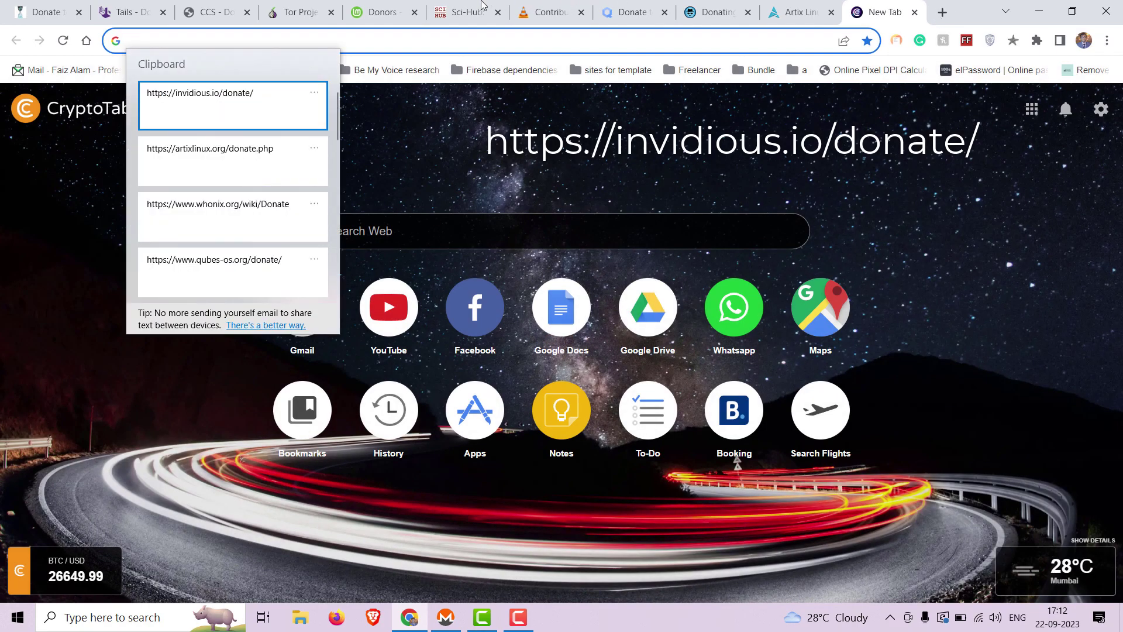
click(231, 101)
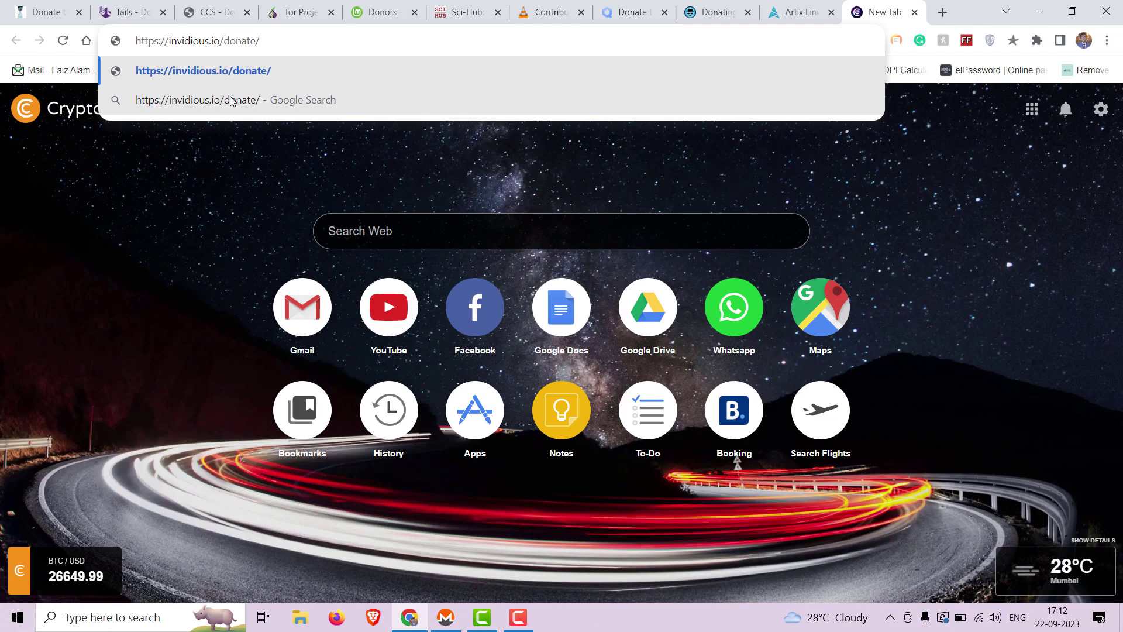
key(Return)
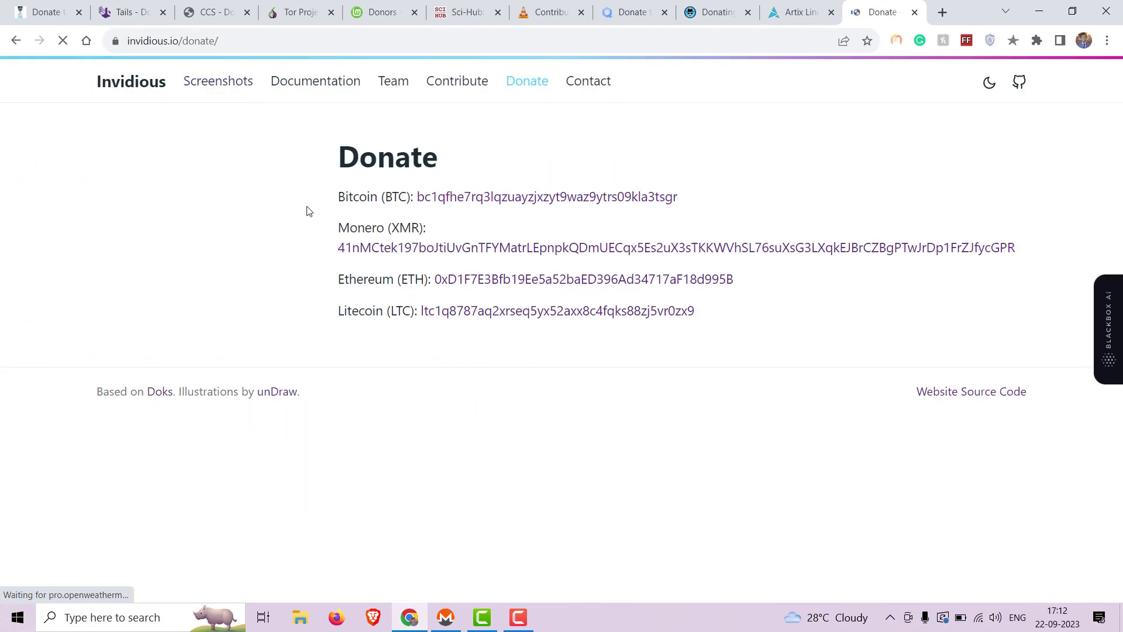
drag(337, 250, 1014, 247)
key(ctrl+c)
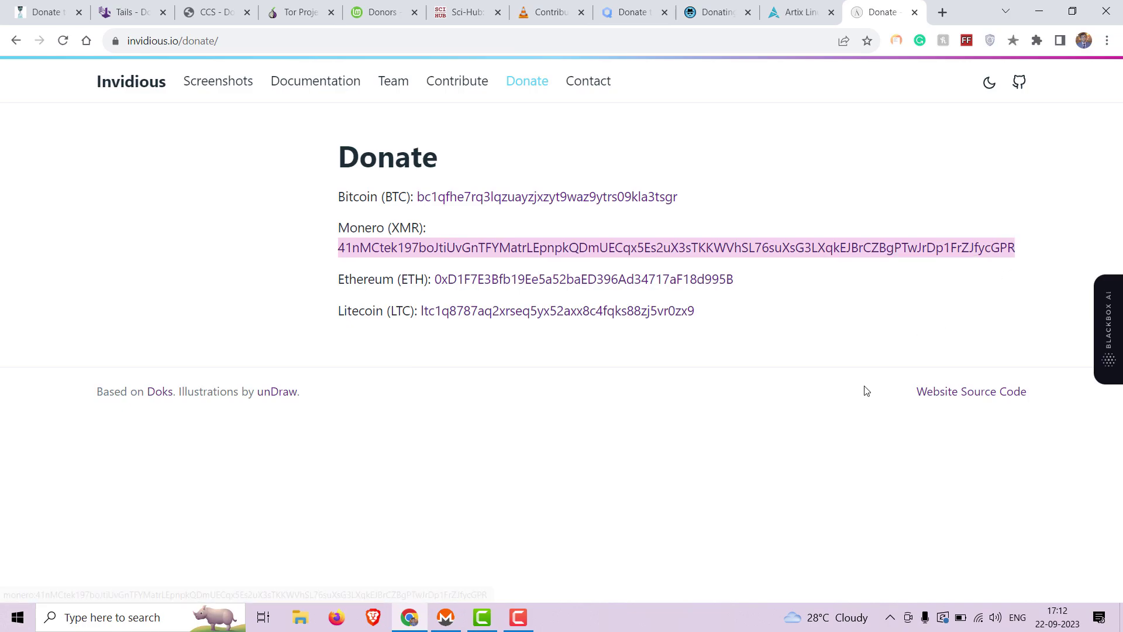
Step: Fill the Send form with the Invidious address, description 'Invidious donation' and amount 0.1 XMR
click(447, 622)
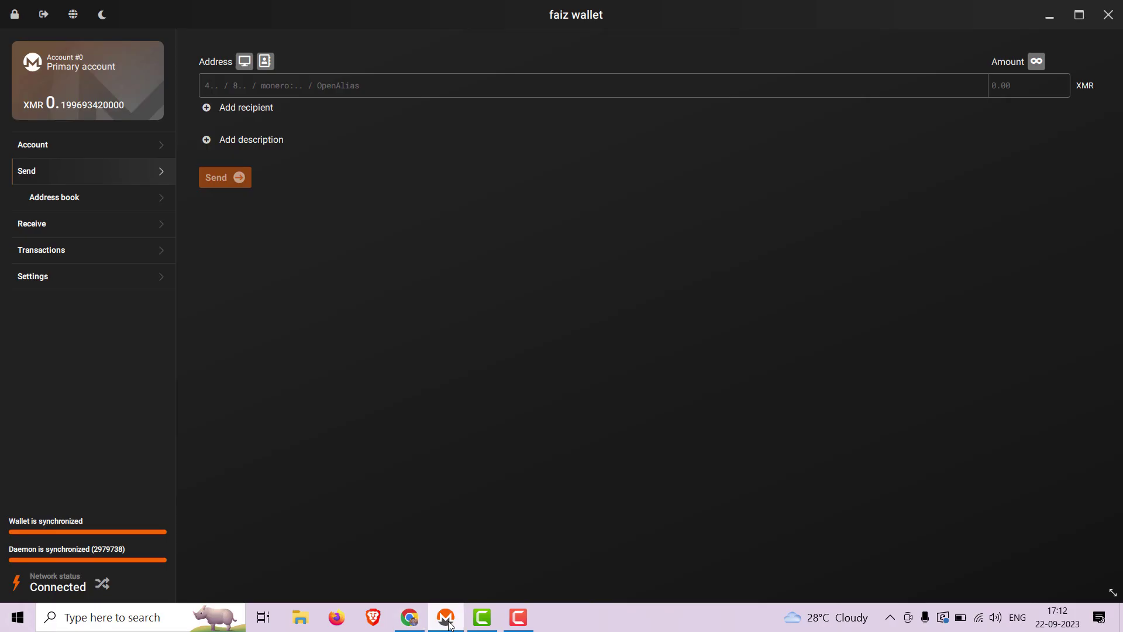
key(ctrl)
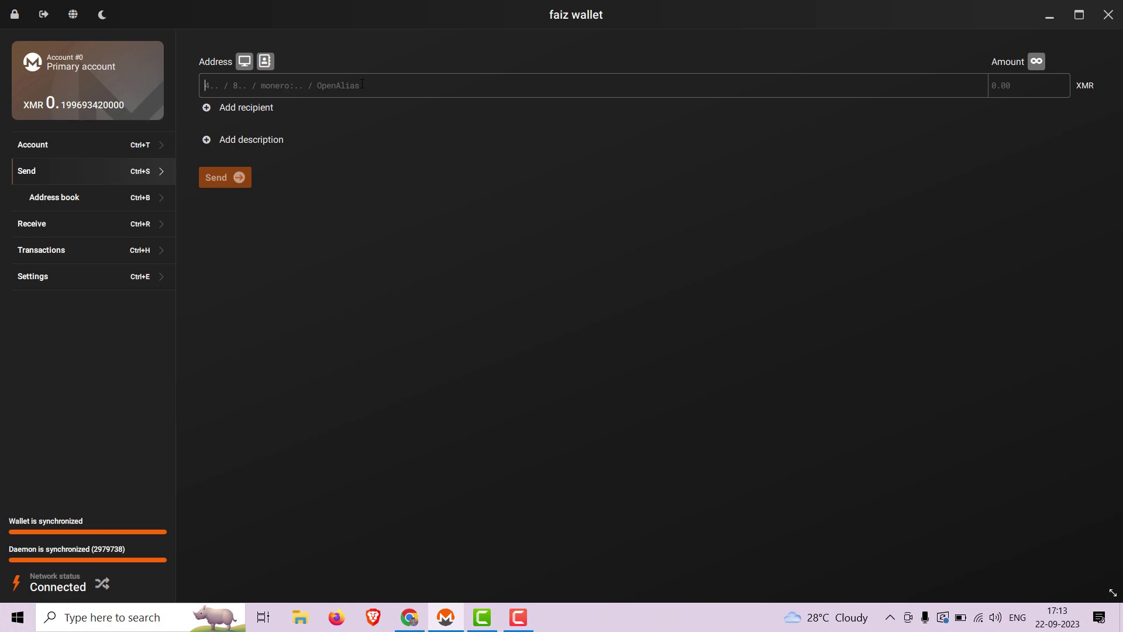
key(ctrl+v)
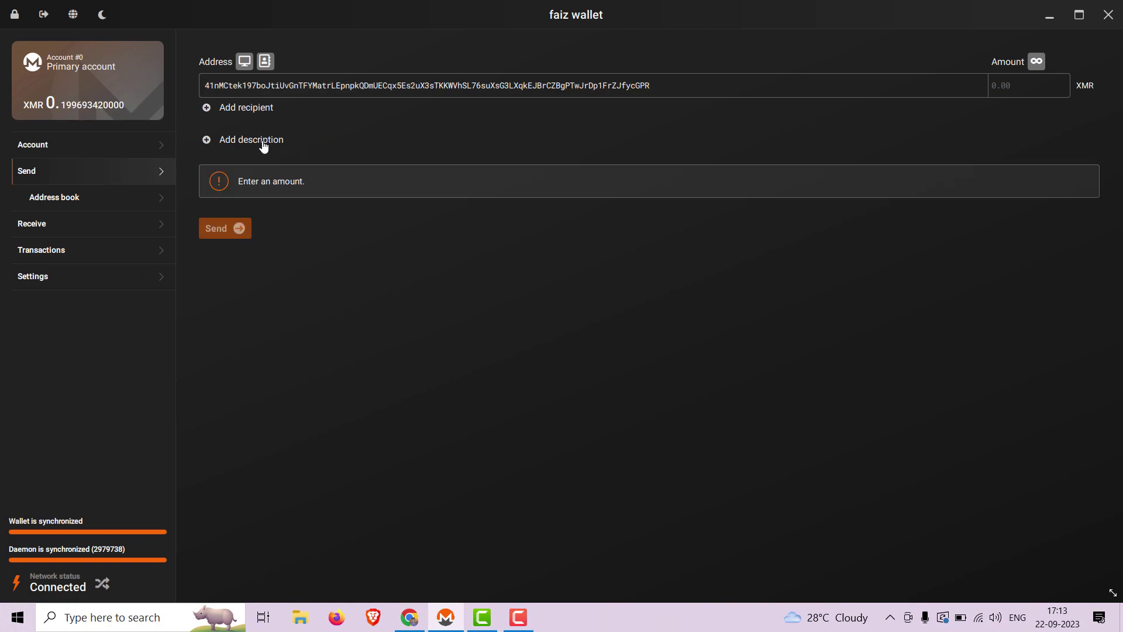
click(264, 145)
text(In)
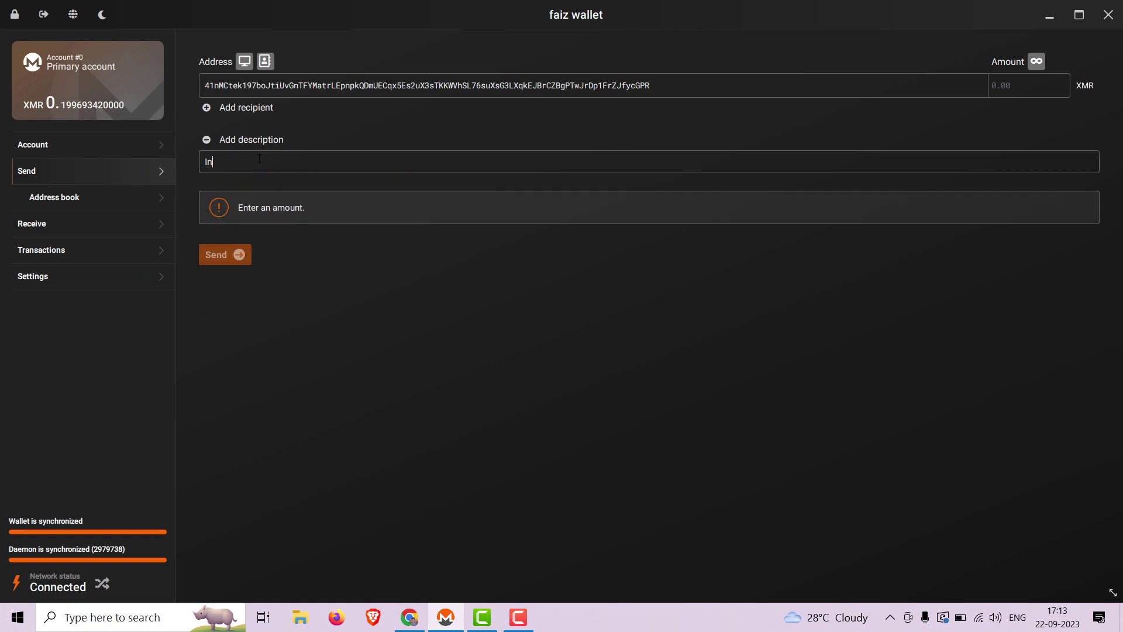
text(vidious donat)
text(ion)
text(0.1)
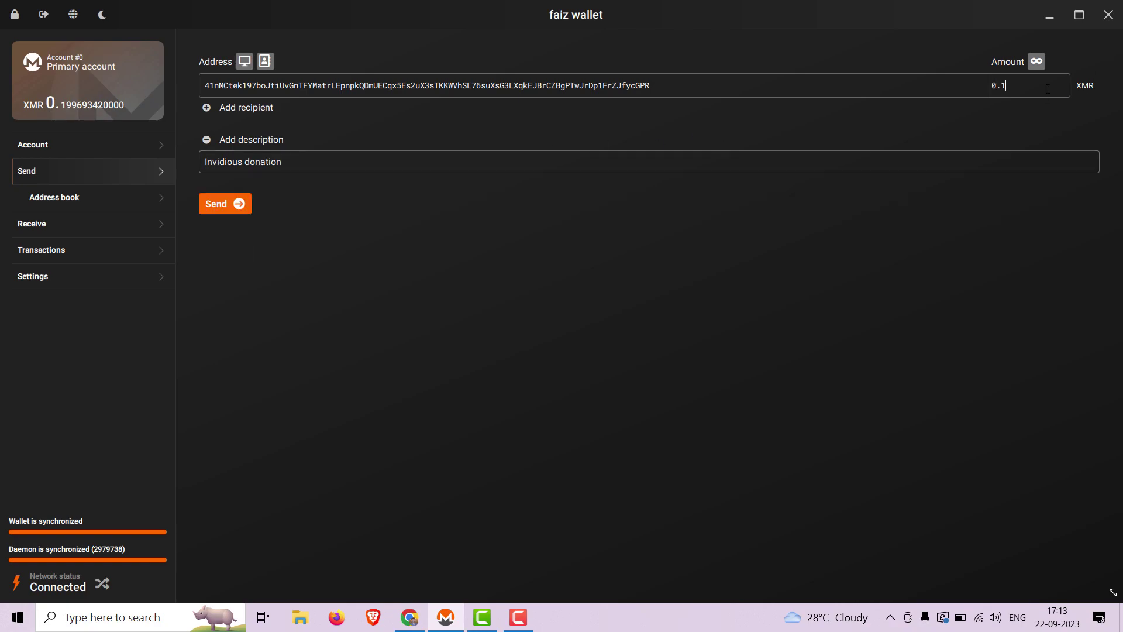
Step: Send the 0.1 XMR Invidious payment, confirming it with the wallet password
click(242, 212)
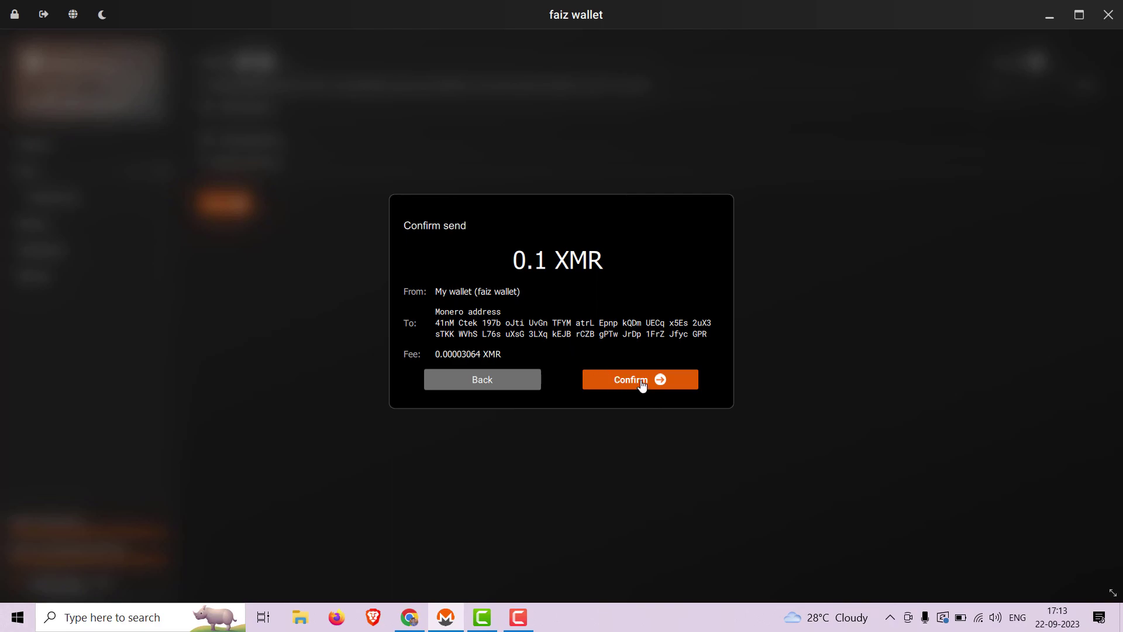
click(642, 382)
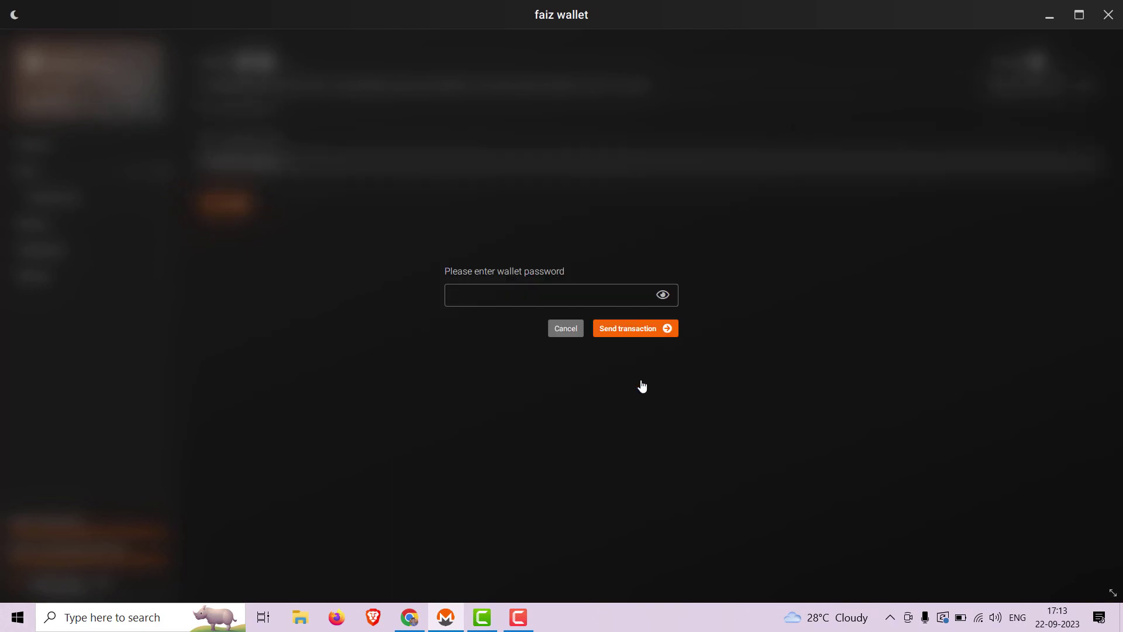
text(••••••••••)
click(627, 331)
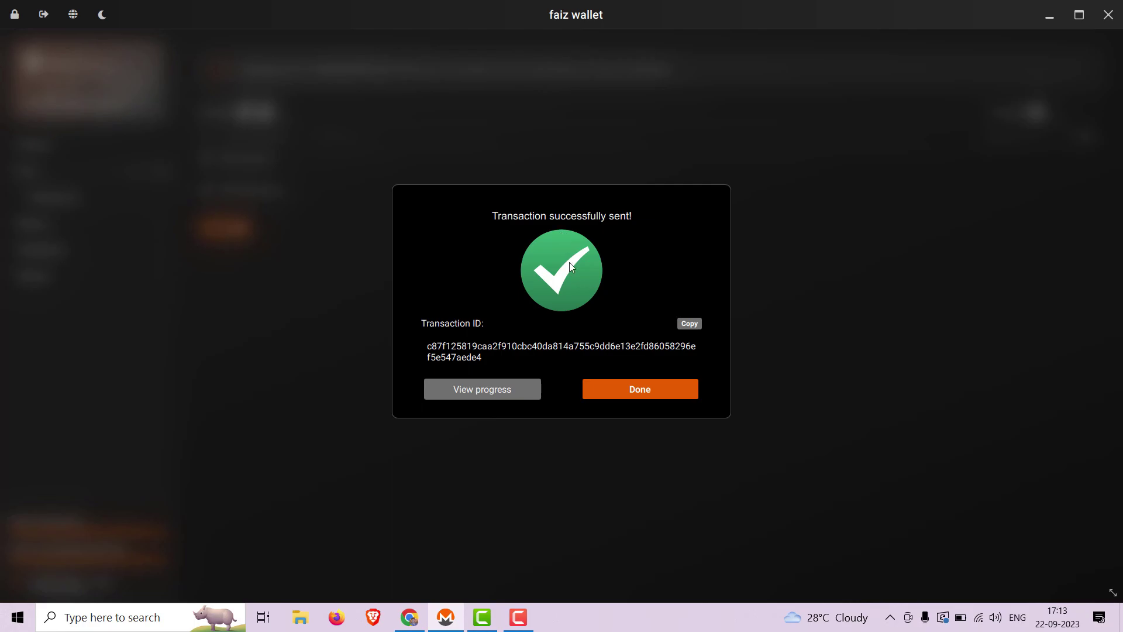
click(618, 394)
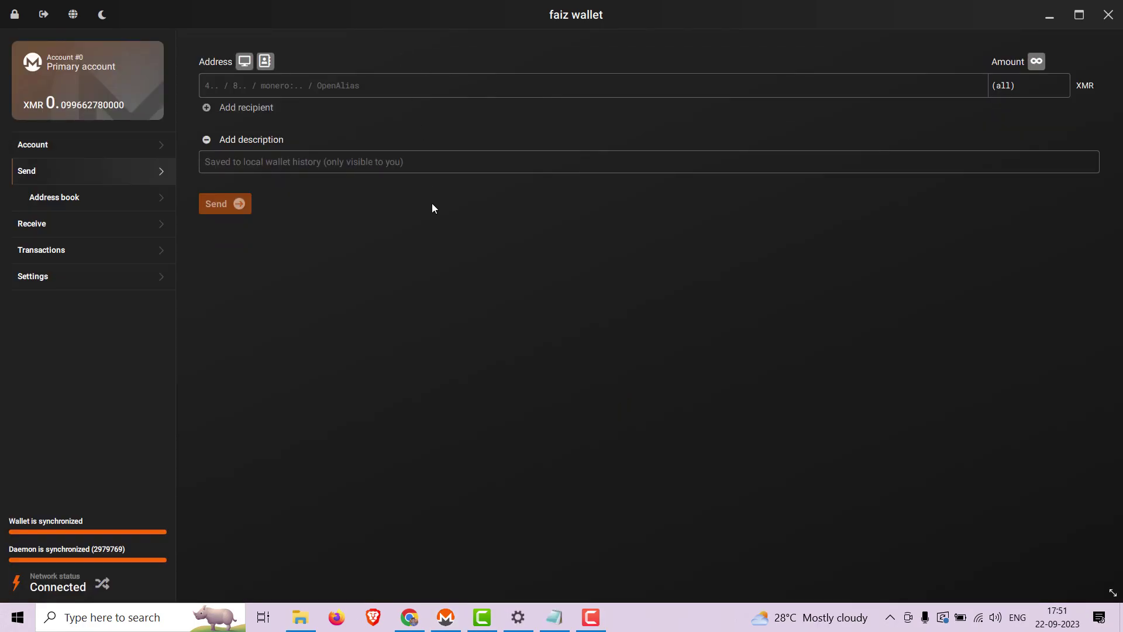
Step: Load riseup.net/donate in Chrome from the clipboard history
click(410, 618)
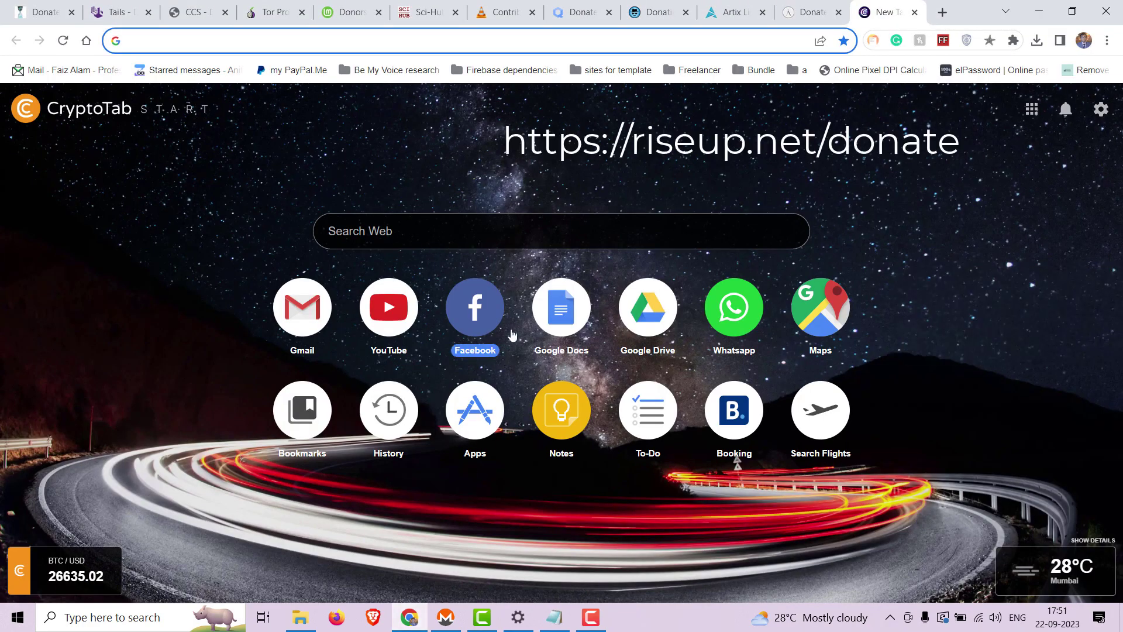
key(super+v)
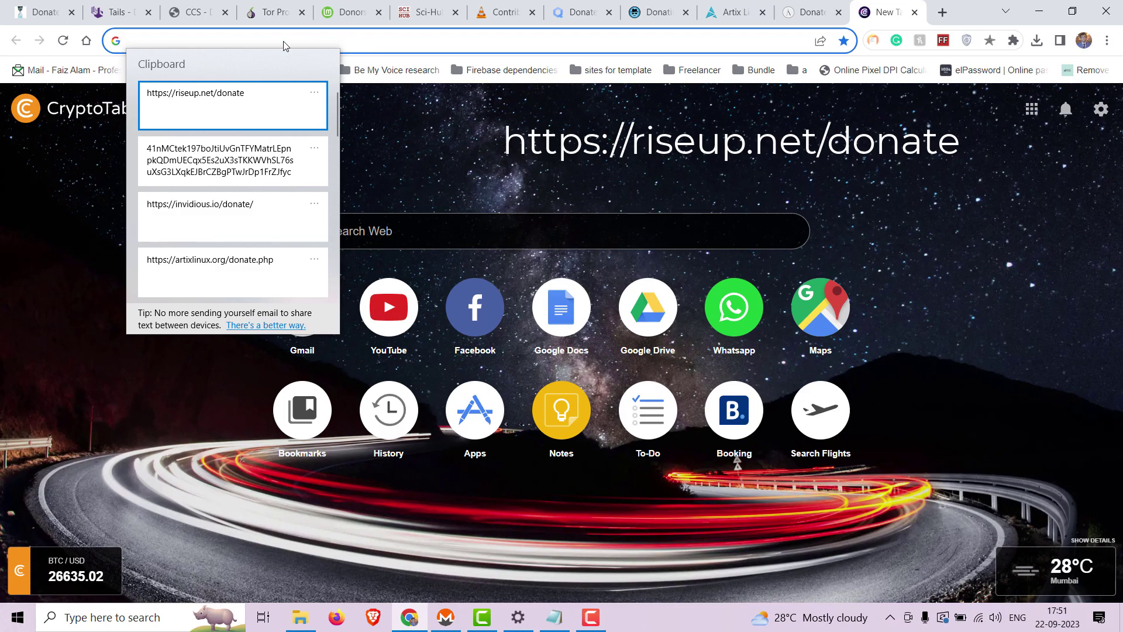
click(221, 107)
key(Return)
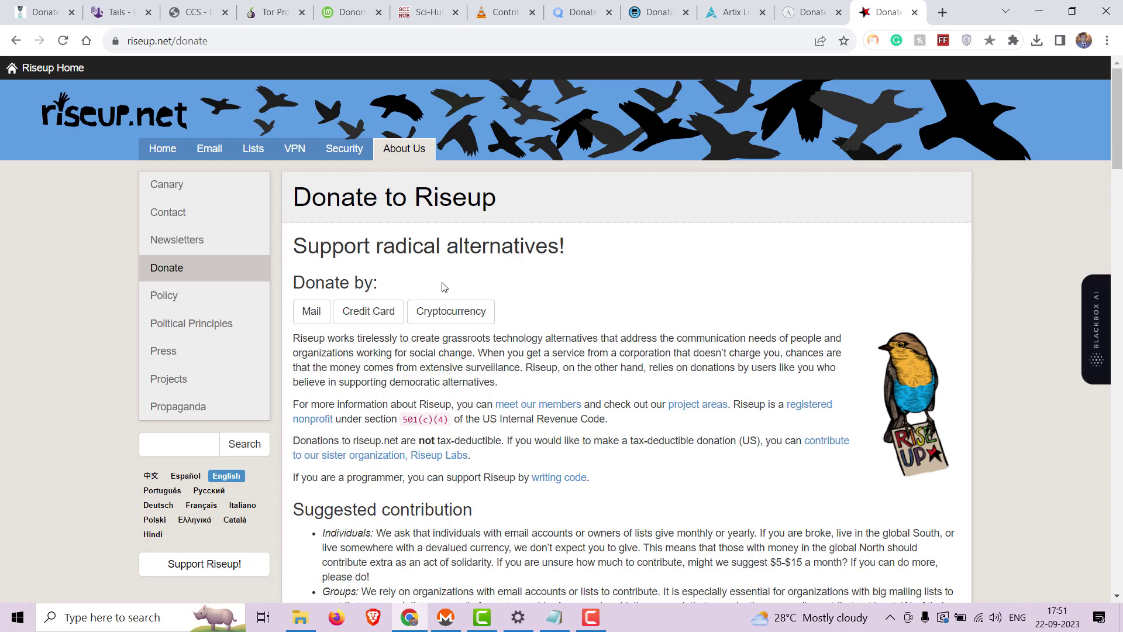
Step: Copy Riseup's Monero address from its Cryptocurrency donation section and return to the wallet
click(453, 318)
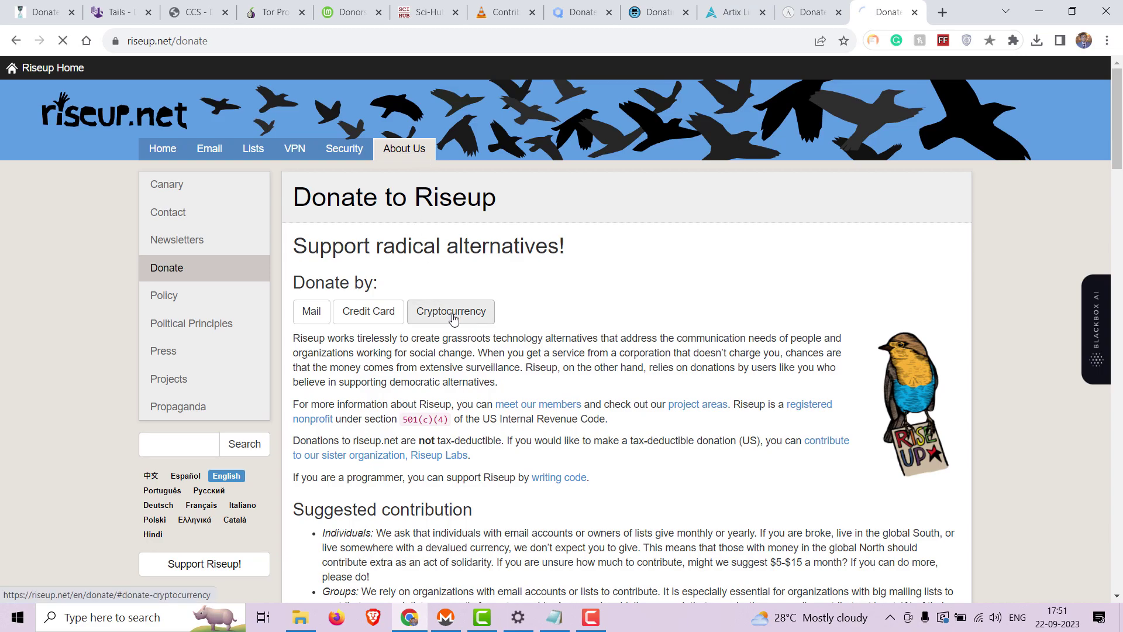
scroll(660, 355, down, 4)
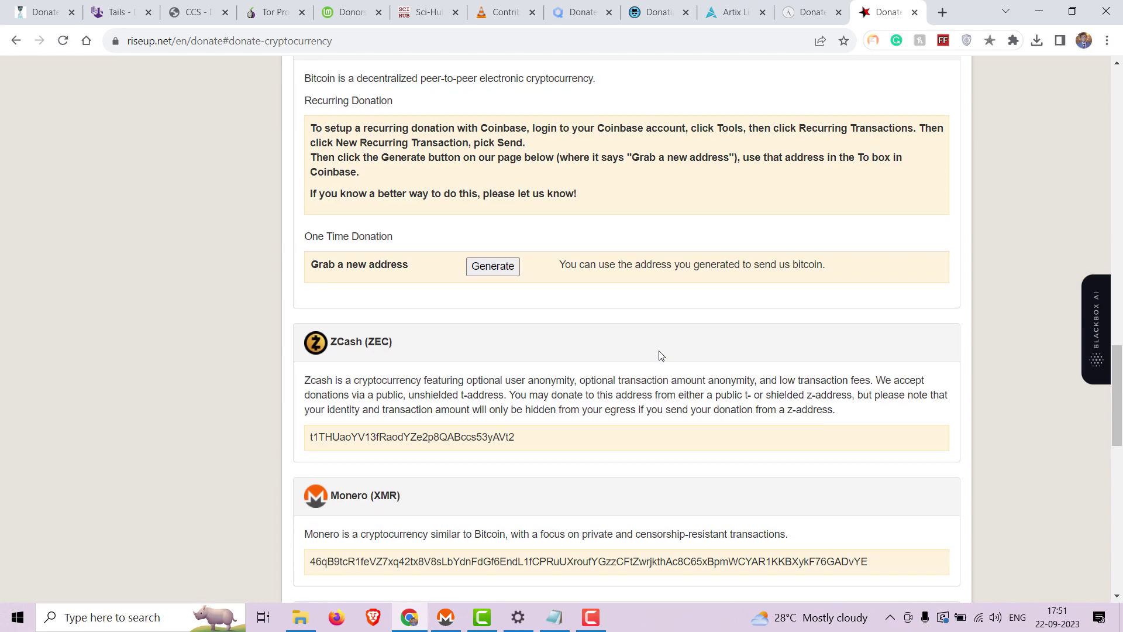
scroll(660, 355, down, 1)
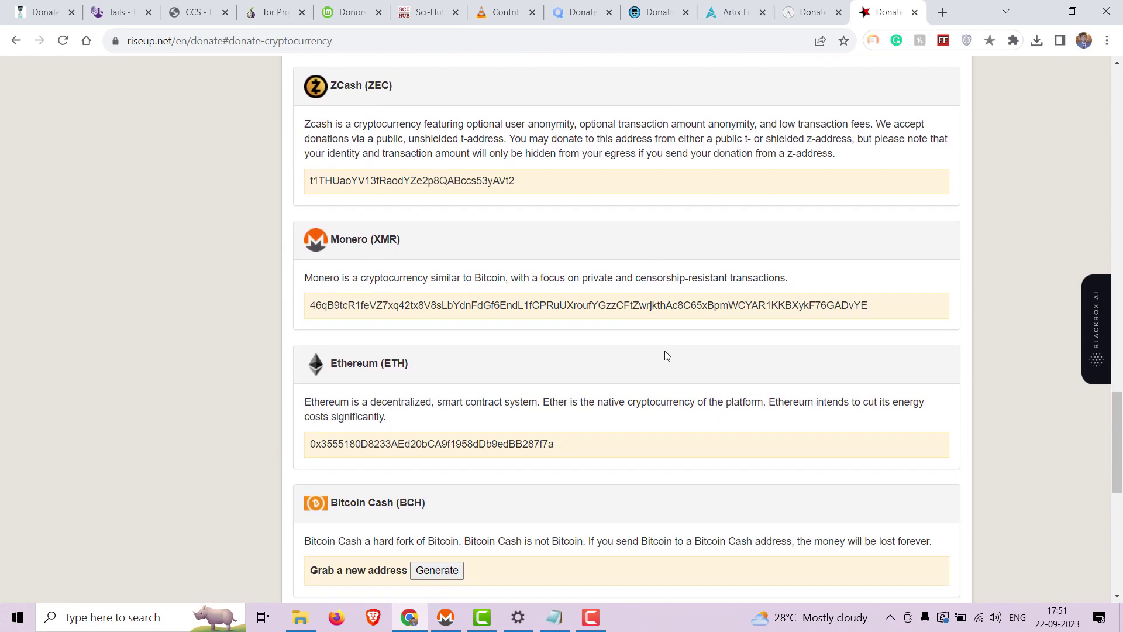
drag(894, 307, 313, 326)
key(ctrl+c)
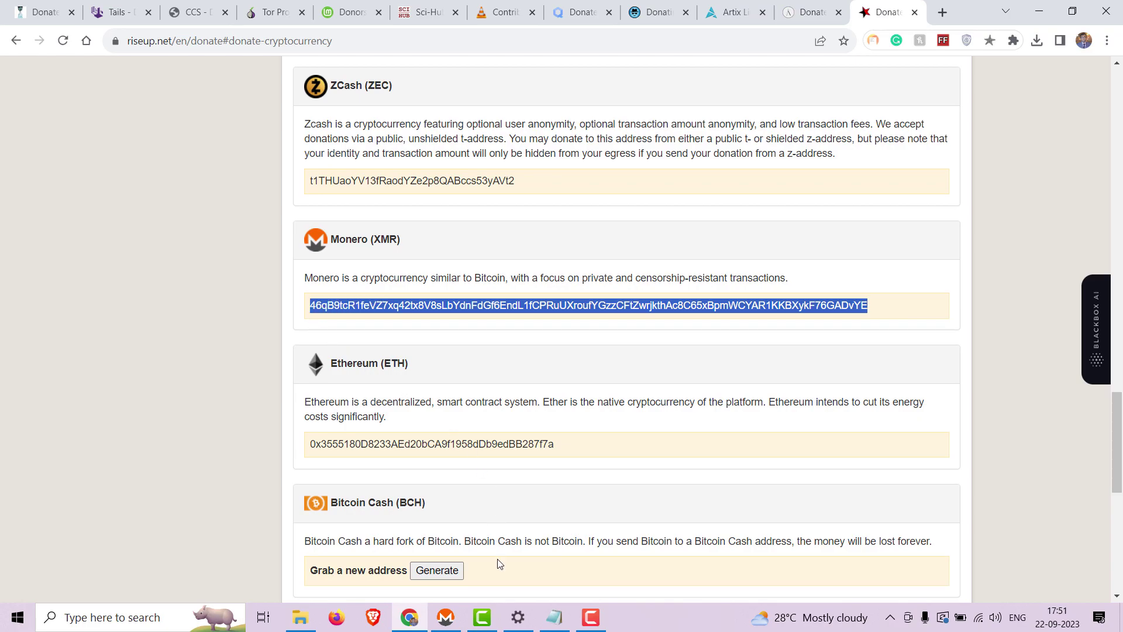
click(445, 617)
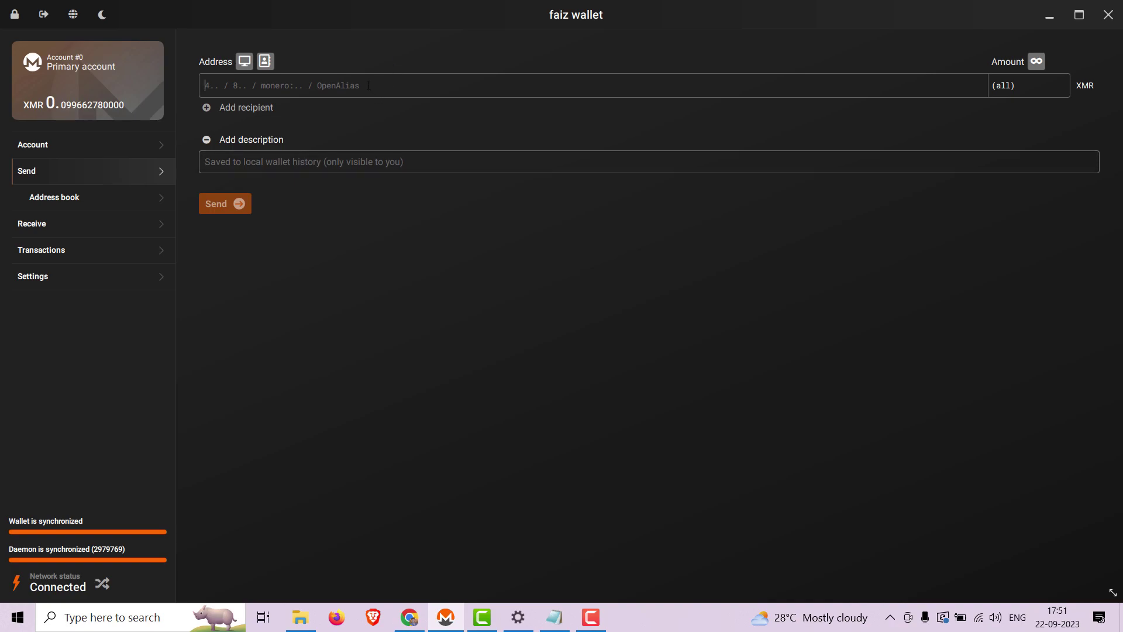
Step: Enter Riseup's address as recipient with description 'Rise Up donation', keeping amount (all)
key(ctrl+v)
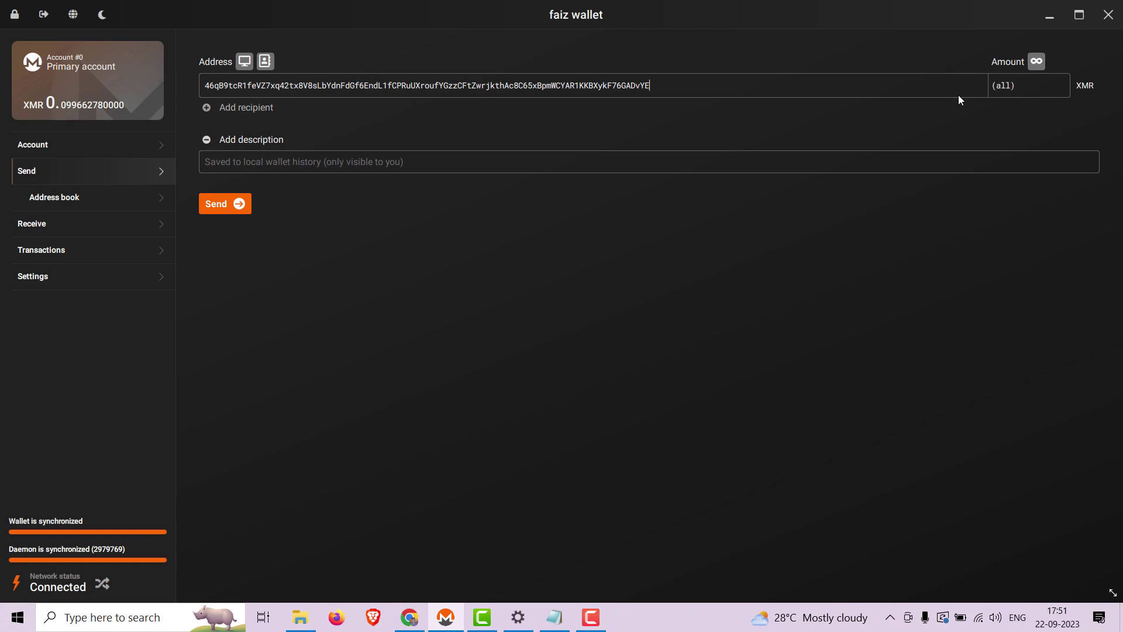
click(558, 158)
text(Rise Up don)
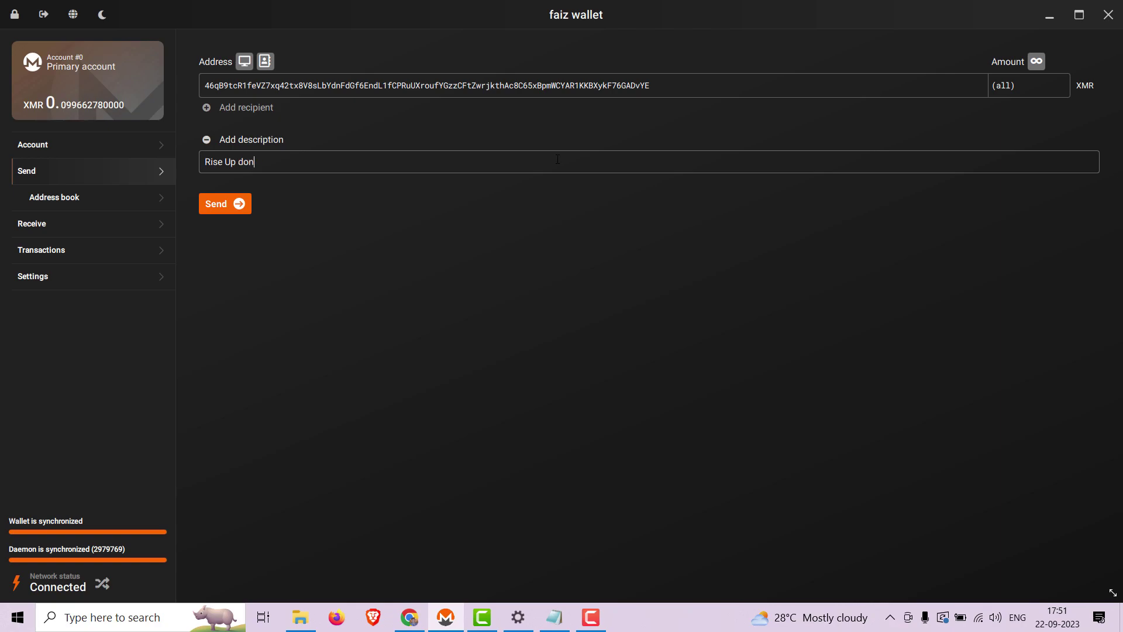
text(ation)
Step: Send the full 0.09963222 XMR balance to Riseup, confirming with the wallet password
click(247, 205)
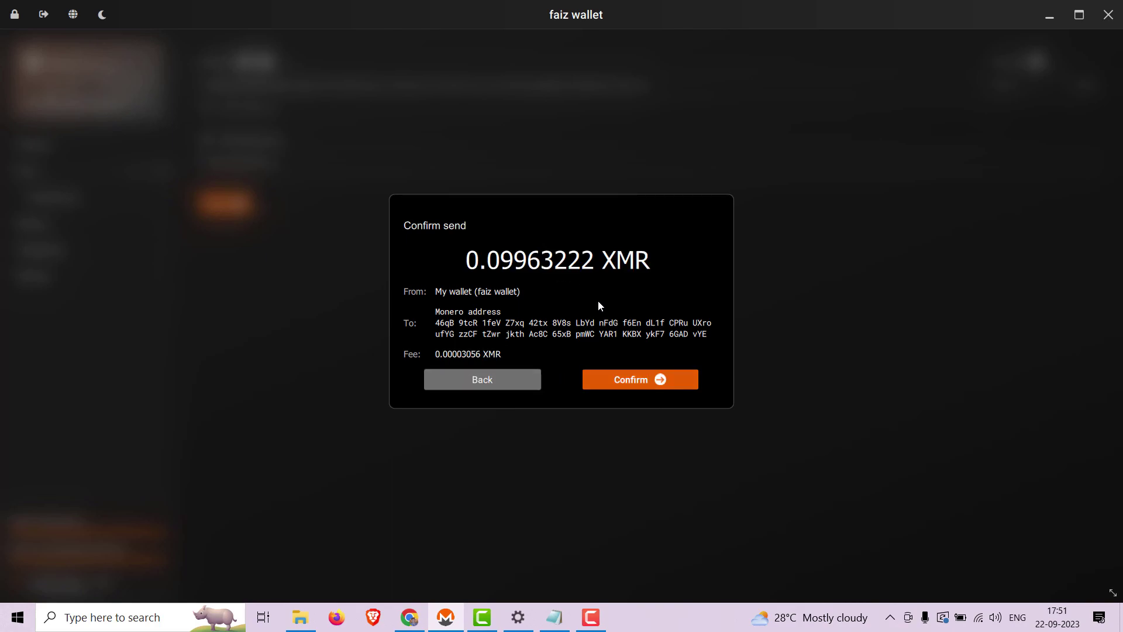
click(637, 383)
text(**********)
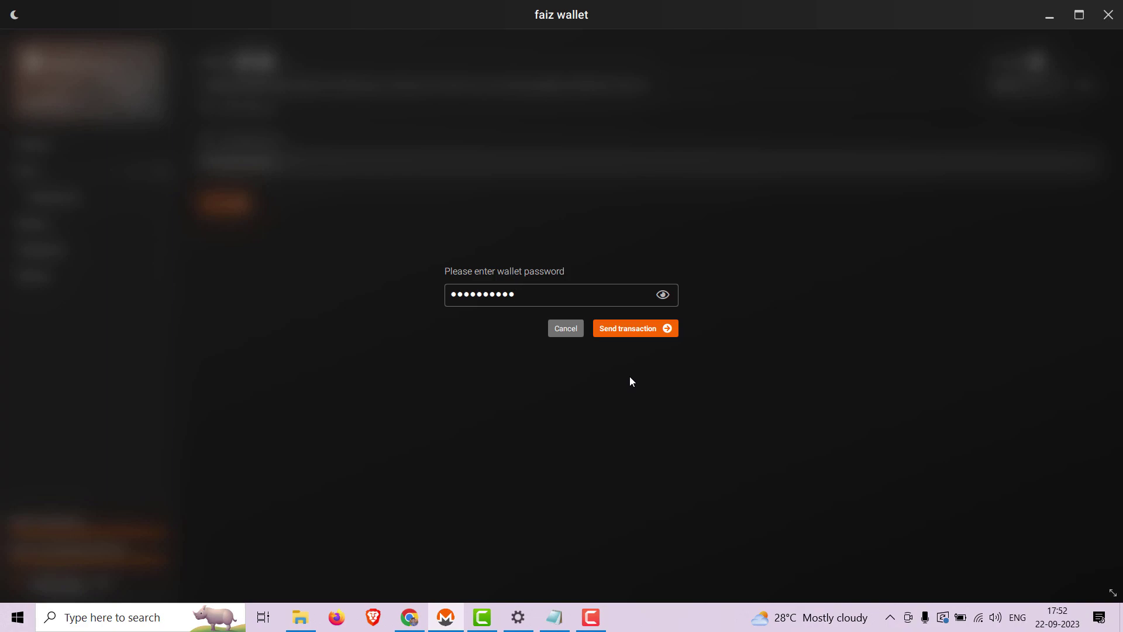
key(Return)
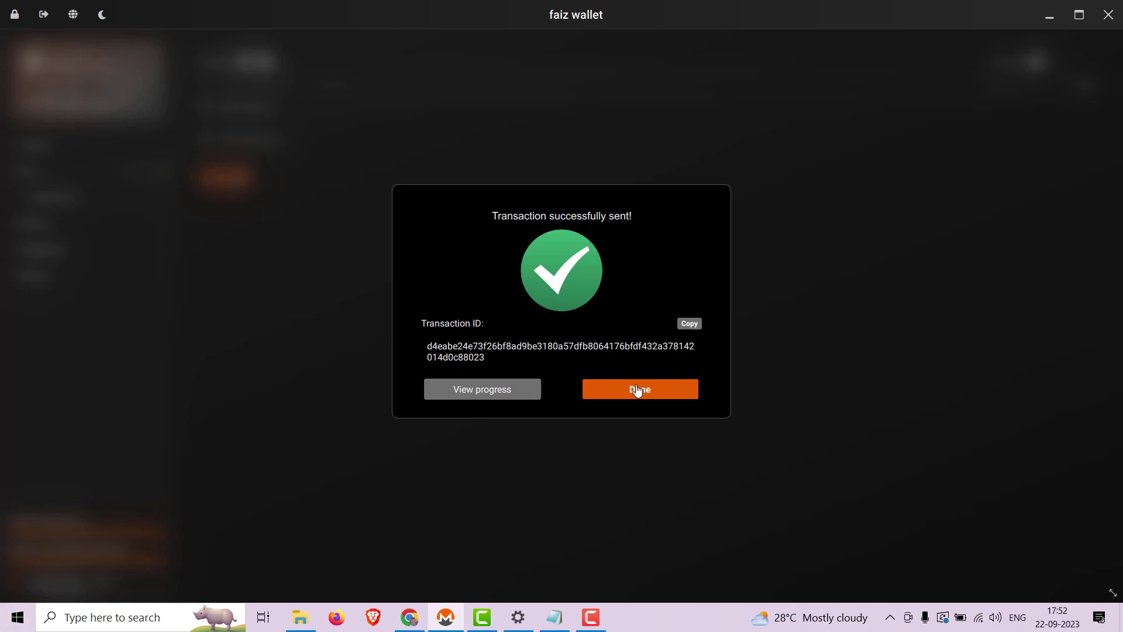
click(637, 390)
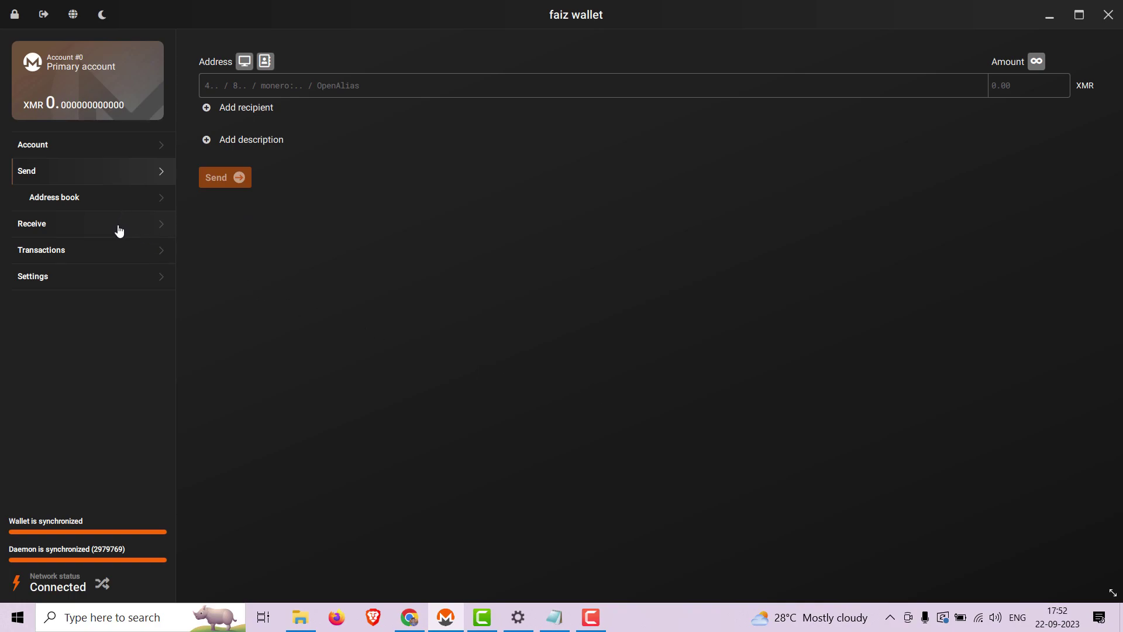
Step: Show the Transactions page, with the pending 0.09963222 XMR Riseup send listed first
click(96, 252)
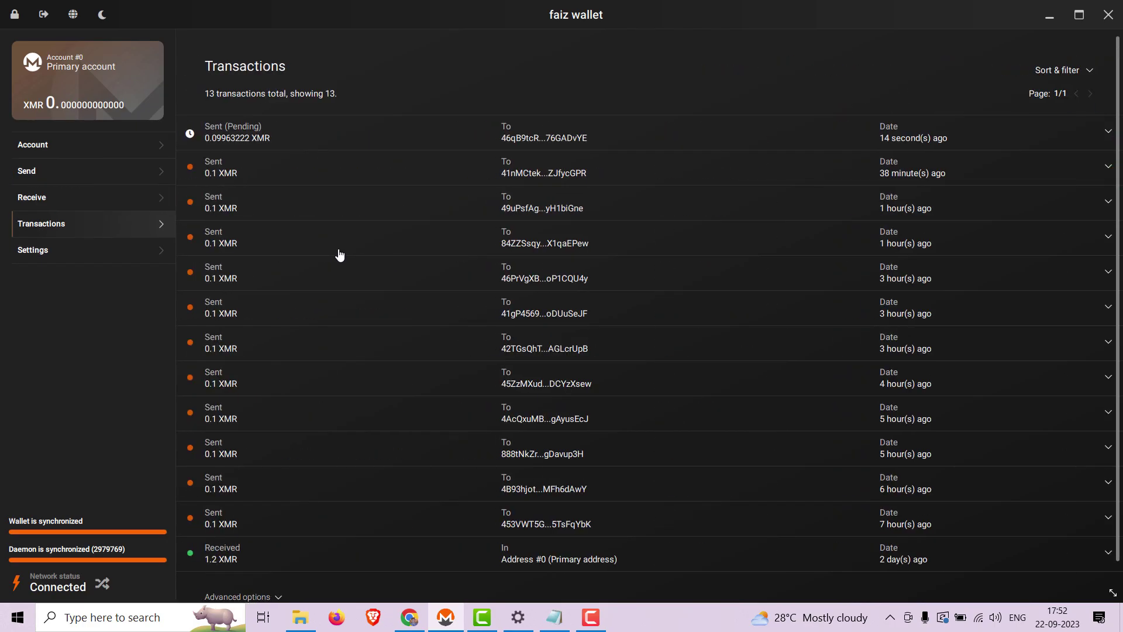